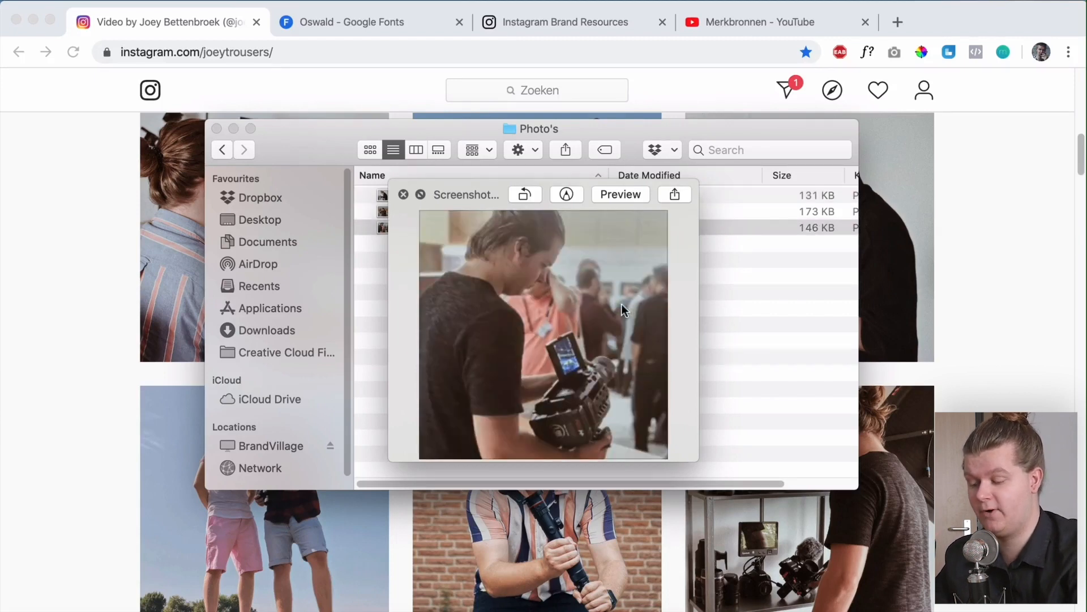
Review the prepared screenshot photos and social icon files in the Finder folders
key("space")
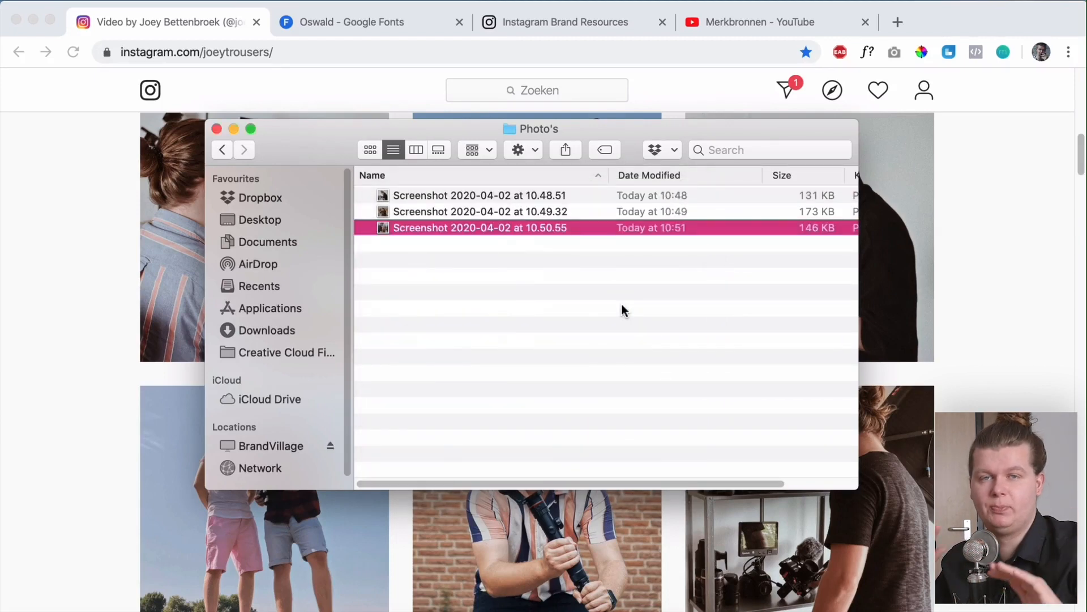
key("space")
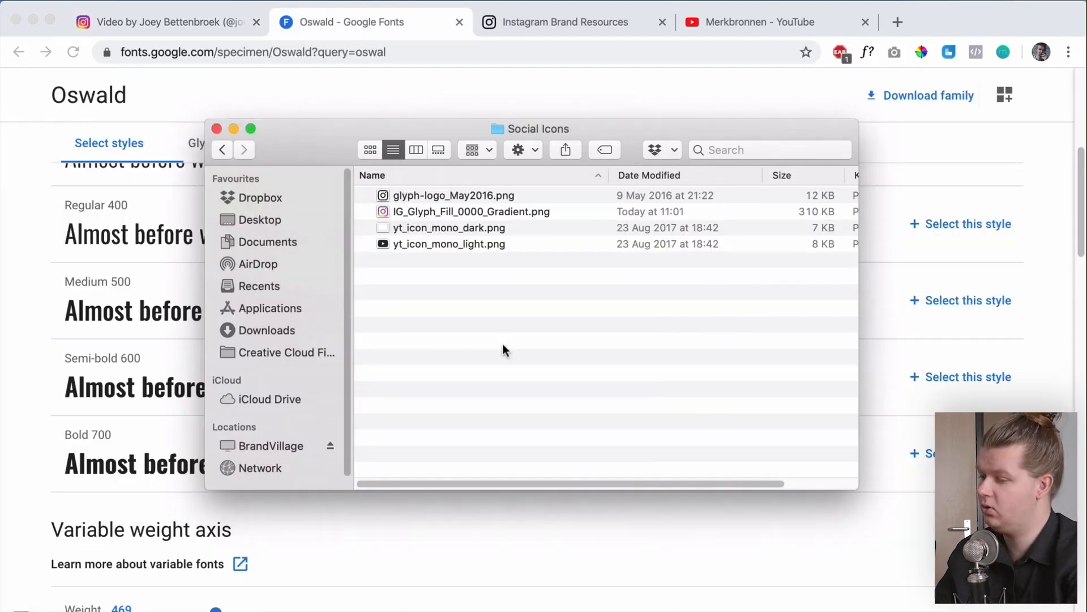
left_click(433, 244, "shift")
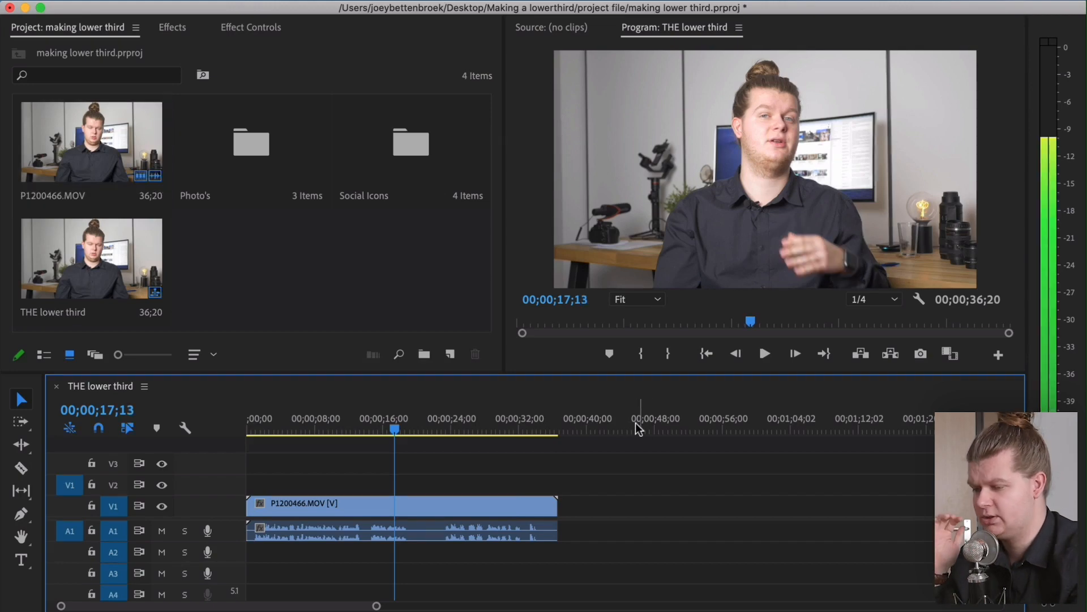
Open the Photo's bin and place the third screenshot clip on track V1 after the second one
left_click(366, 265)
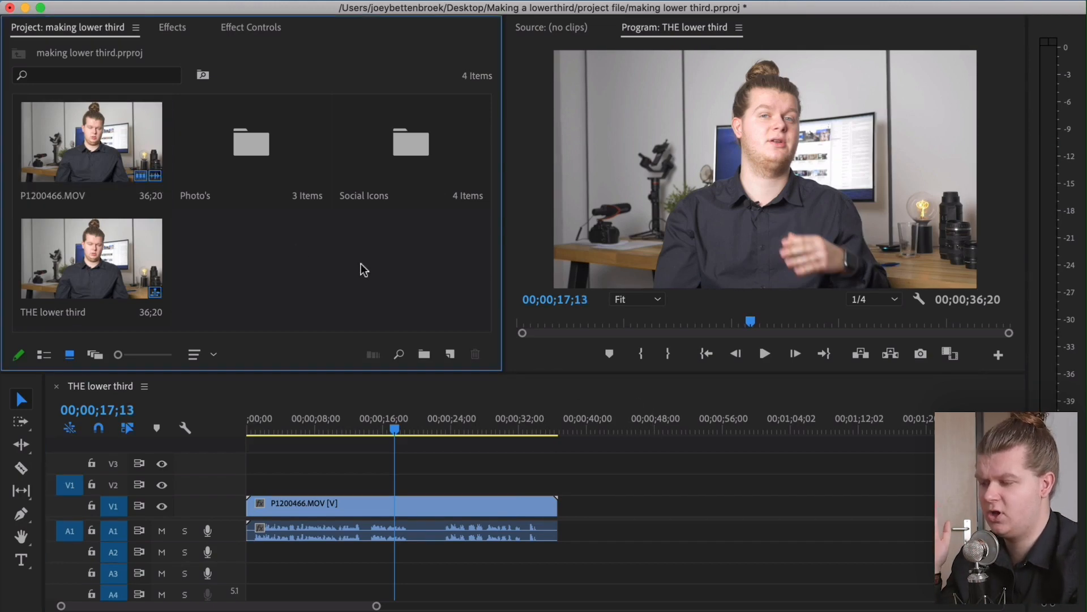
left_click(184, 158)
double_click(221, 160)
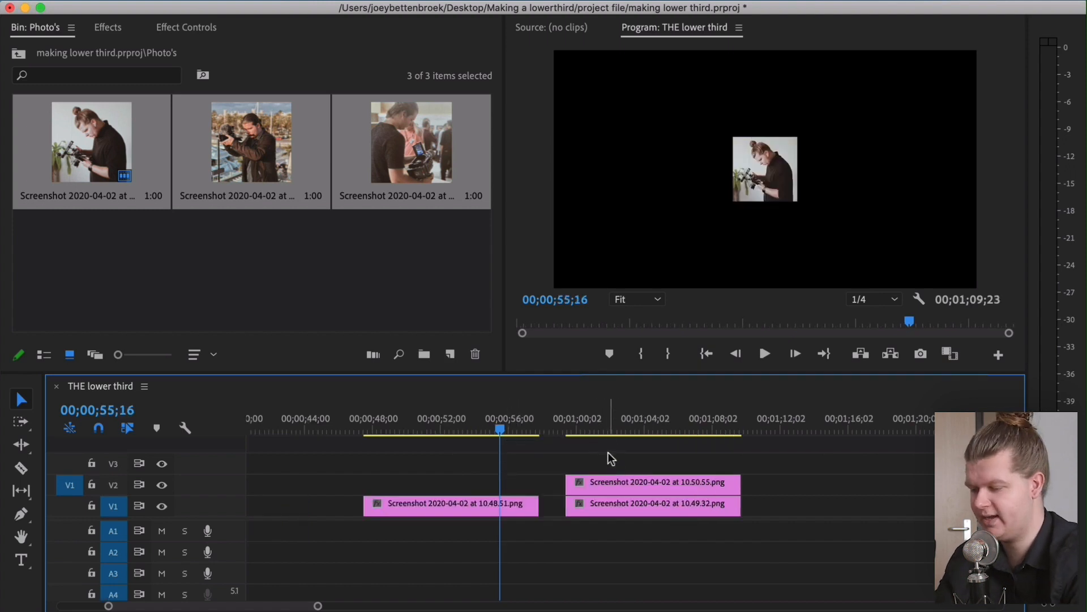
left_click_drag(597, 483, 821, 507)
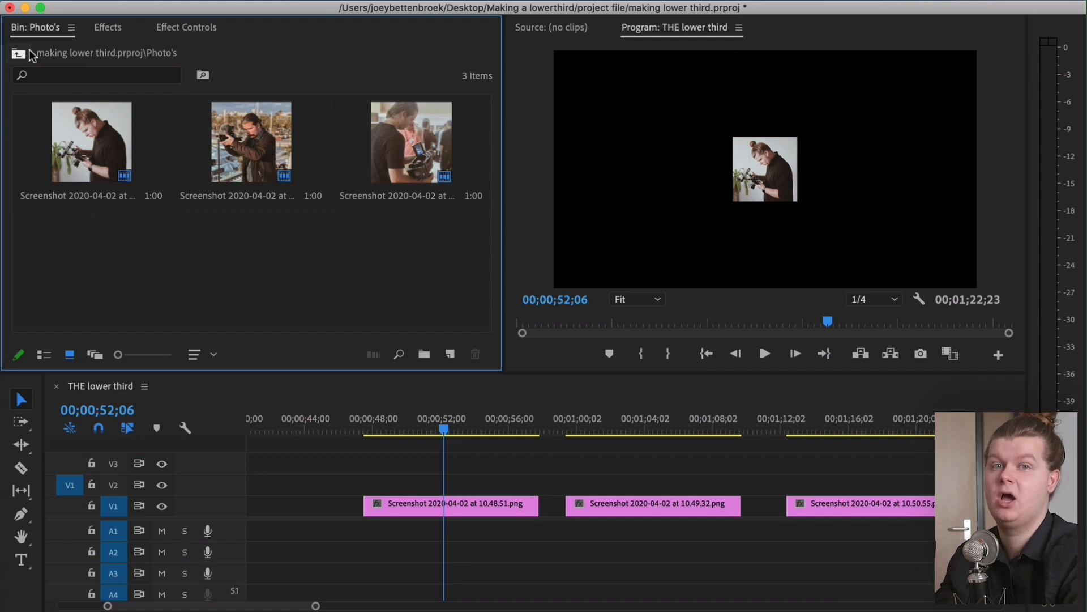
Create a new 1920 x 1080 color matte in the project root and pick white as its color
left_click(29, 50)
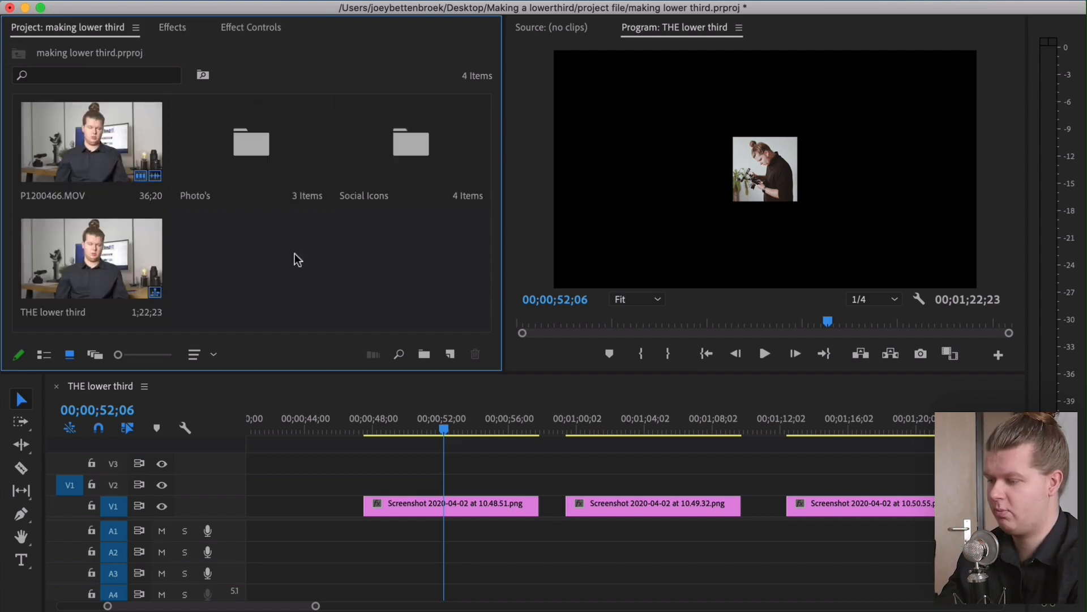
left_click(451, 355)
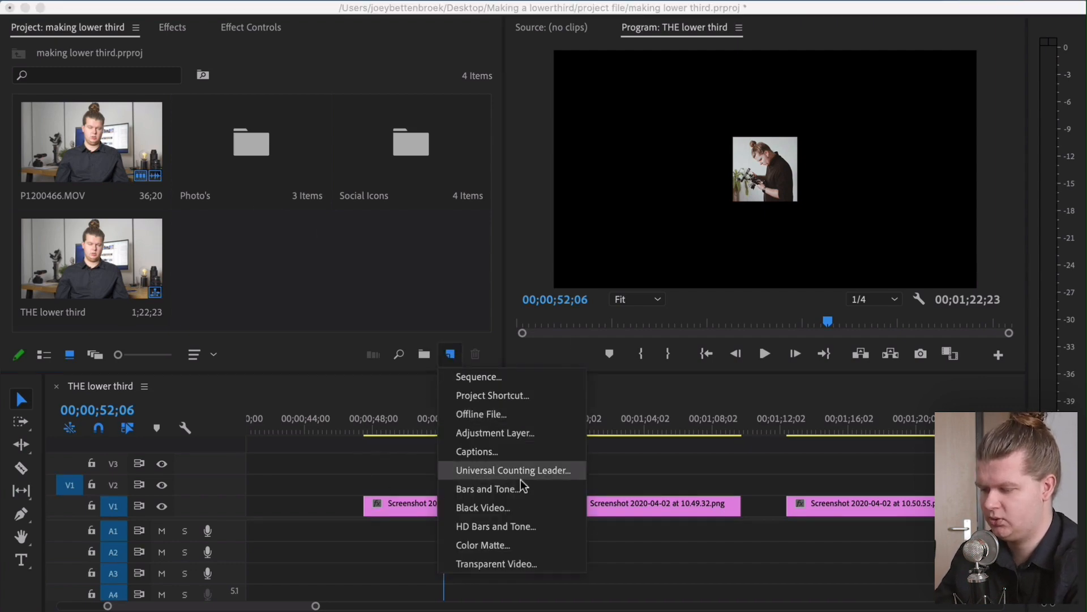
left_click(478, 544)
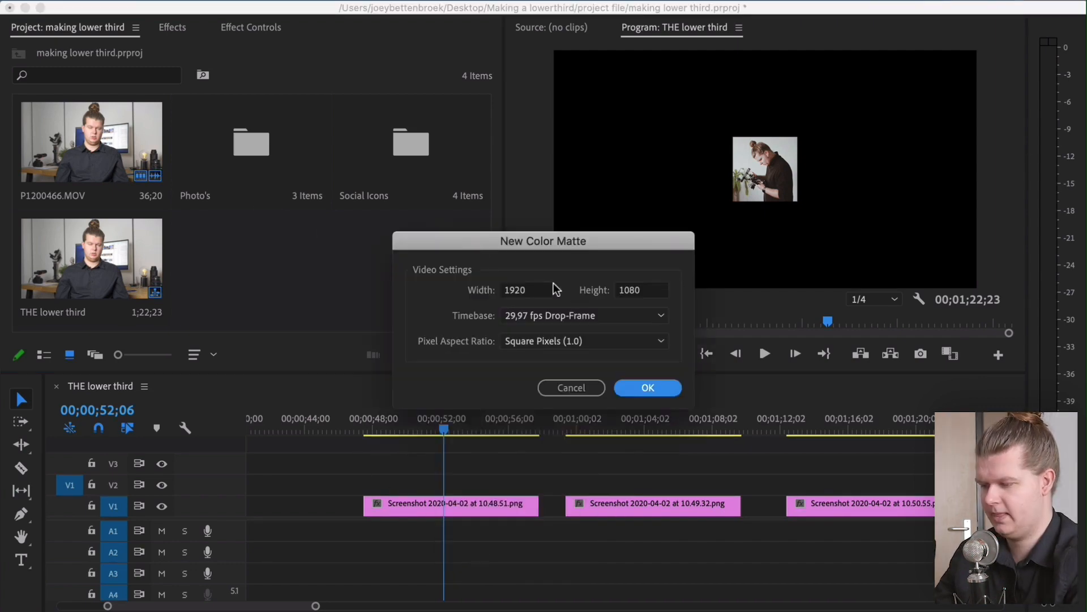
left_click(651, 388)
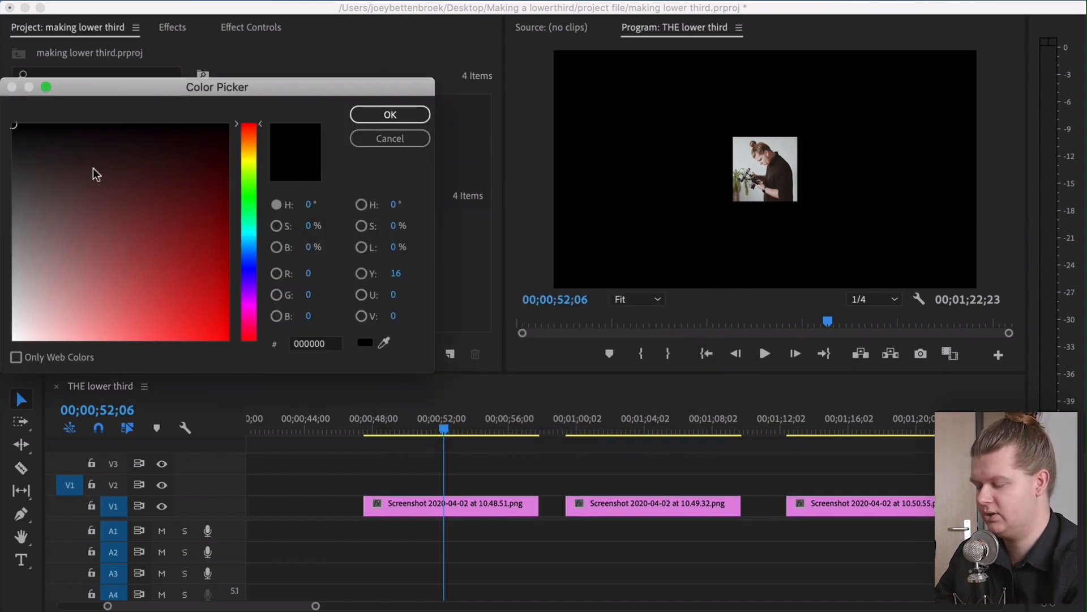
left_click_drag(104, 168, 13, 340)
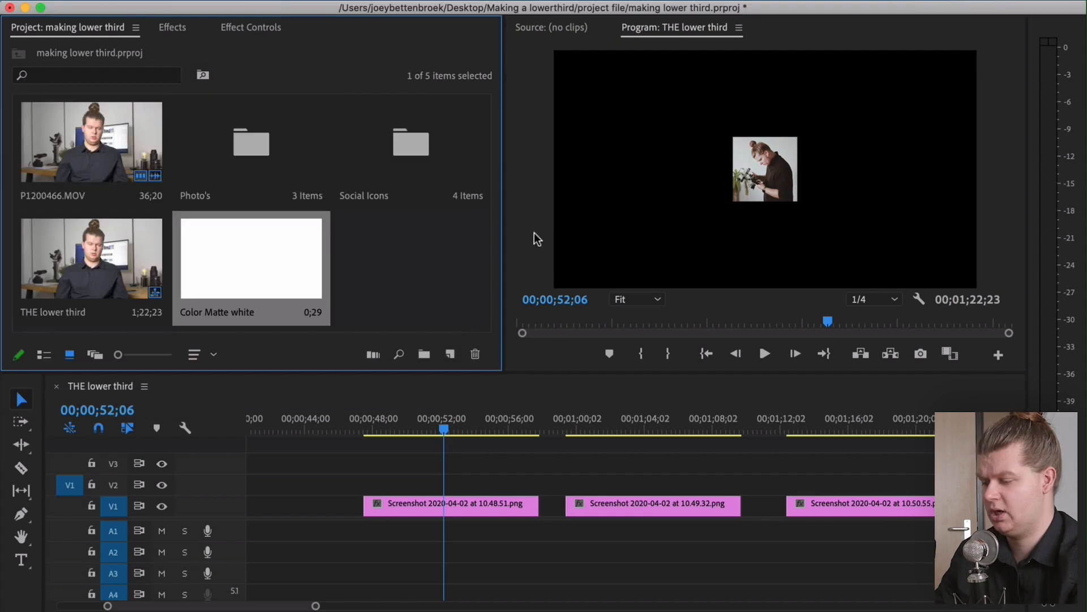
Place the white color matte on V1 beneath the first screenshot, with the screenshot on V2
left_click_drag(240, 253, 539, 470)
left_click(430, 501)
left_click_drag(430, 501, 451, 508)
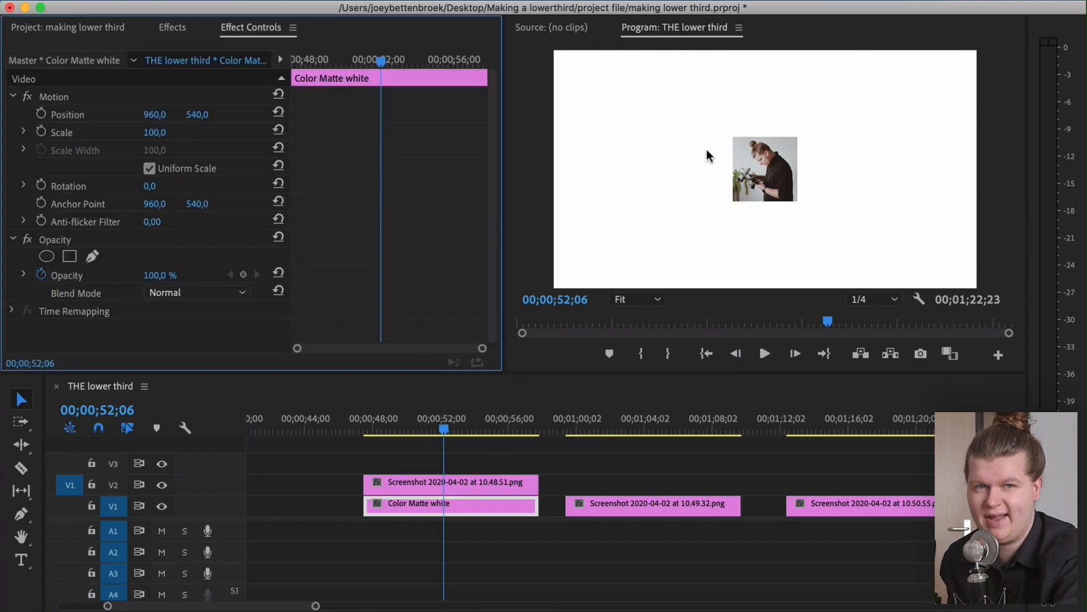
left_click(451, 514)
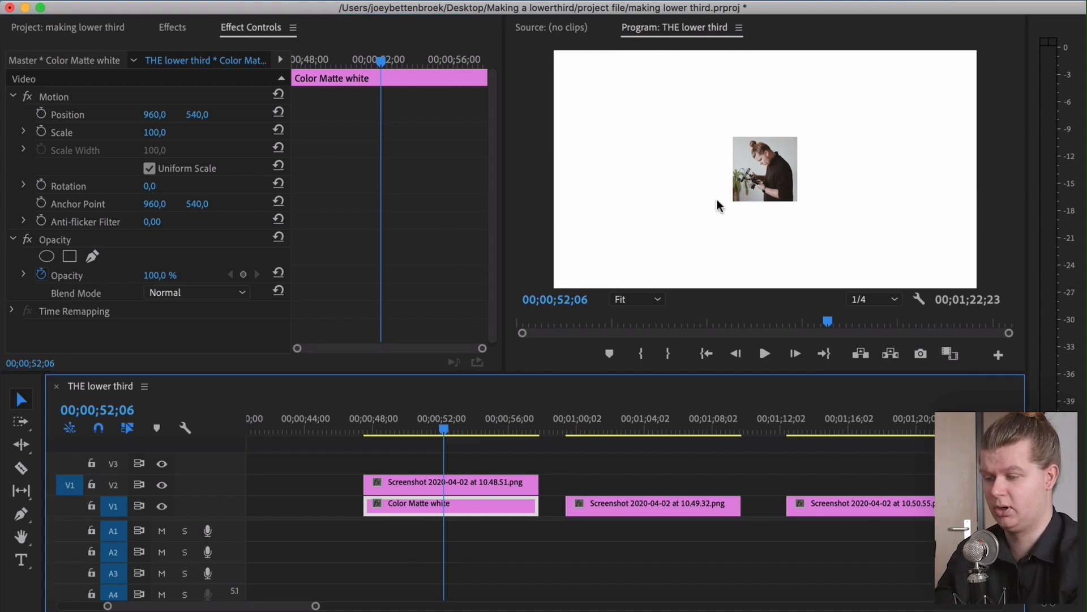
left_click(324, 244)
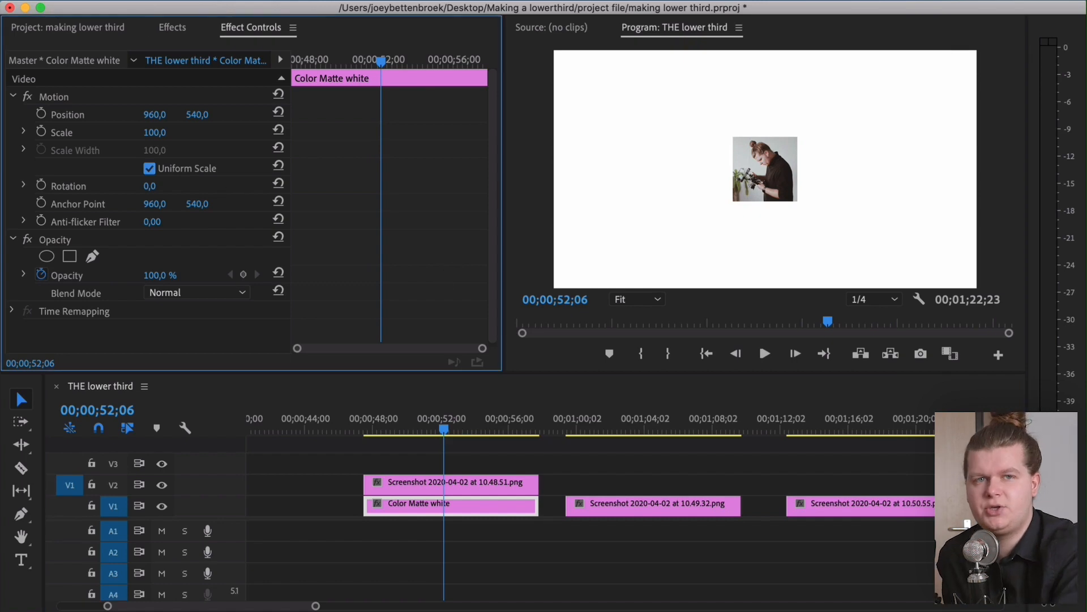
Search the effects for crop and apply the Crop effect to the white color matte
left_click(173, 28)
left_click(67, 56)
type("crop")
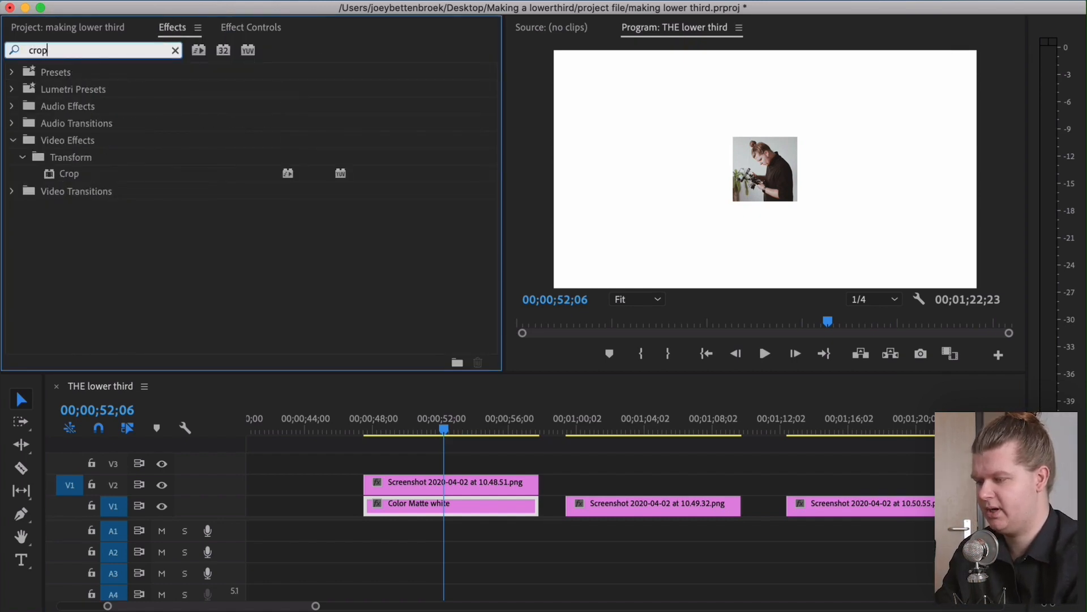
left_click_drag(52, 177, 411, 513)
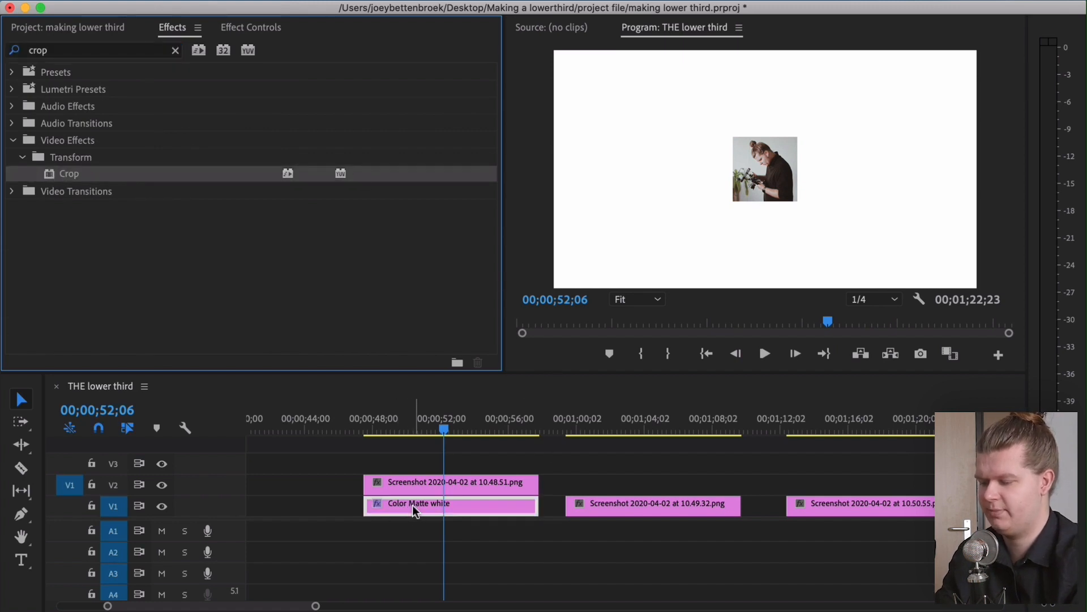
Open the color matte's Crop settings and set its Left crop to 40%
left_click(264, 27)
scroll(396, 227, "down", 5)
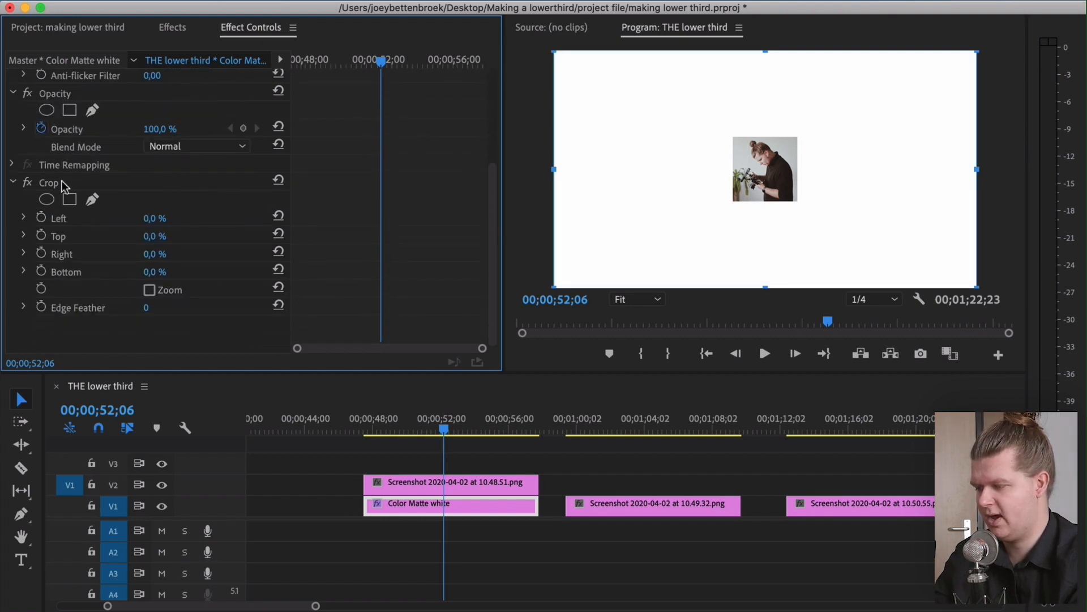
left_click(37, 183)
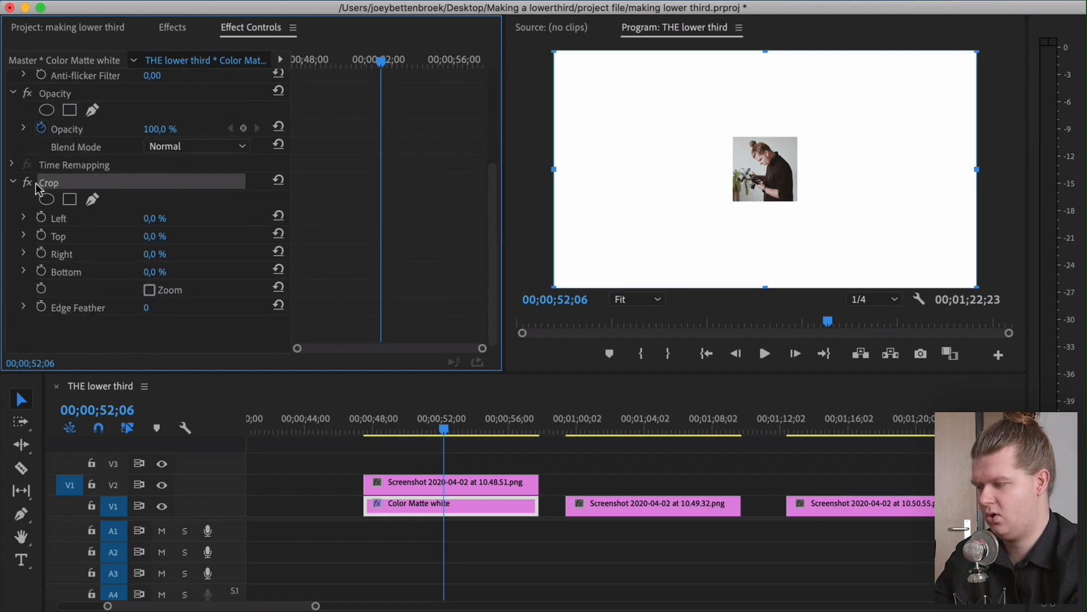
left_click(67, 271)
left_click_drag(154, 219, 170, 218)
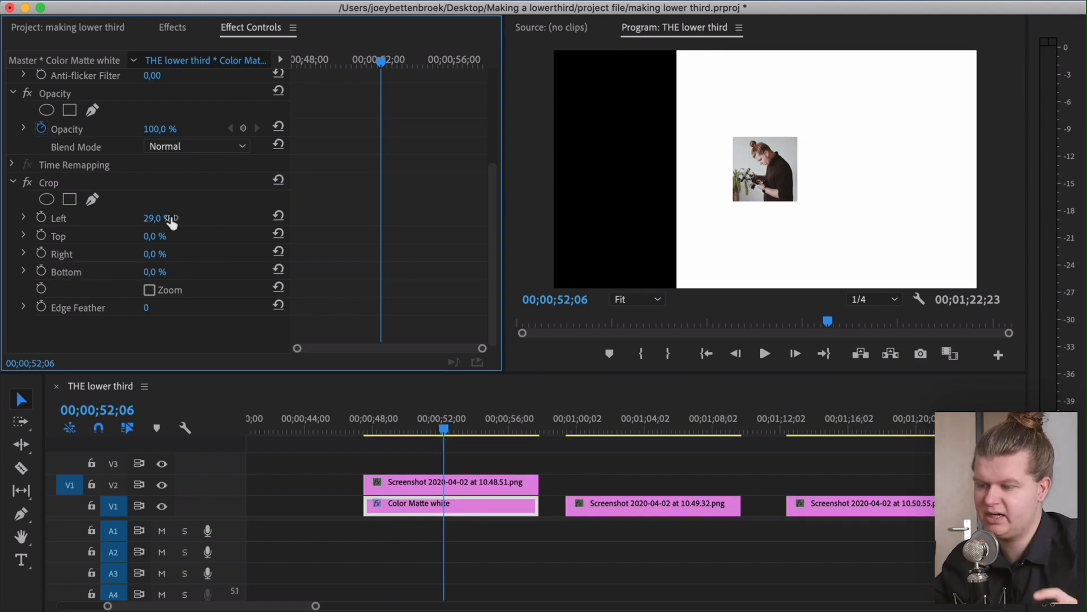
left_click_drag(171, 222, 174, 222)
left_click(160, 216)
type("40")
key("Return")
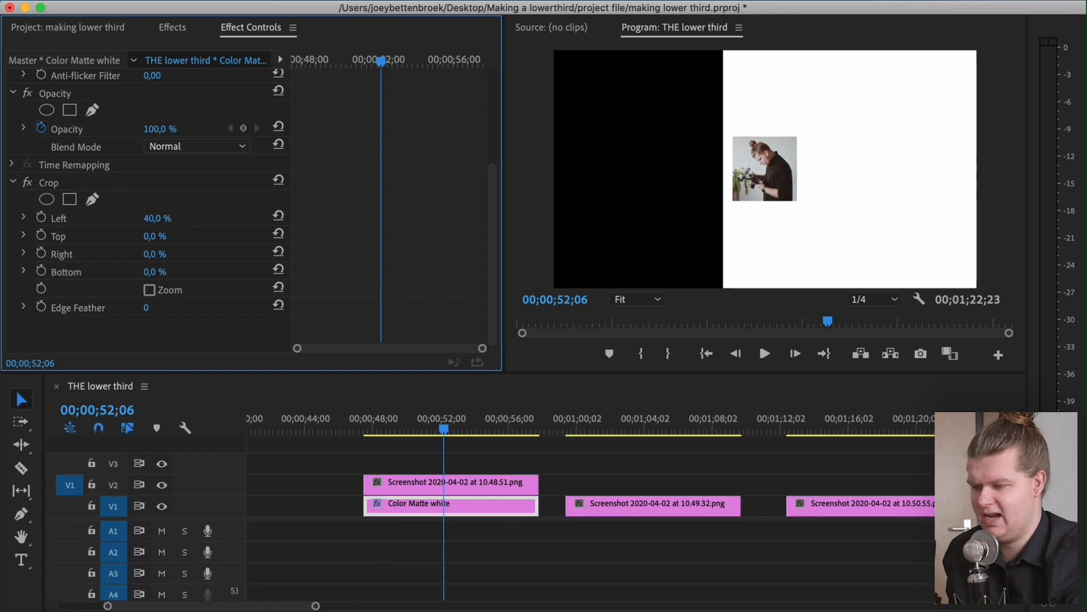
Set the color matte's Left and Right crop to 41%
left_click_drag(159, 218, 161, 218)
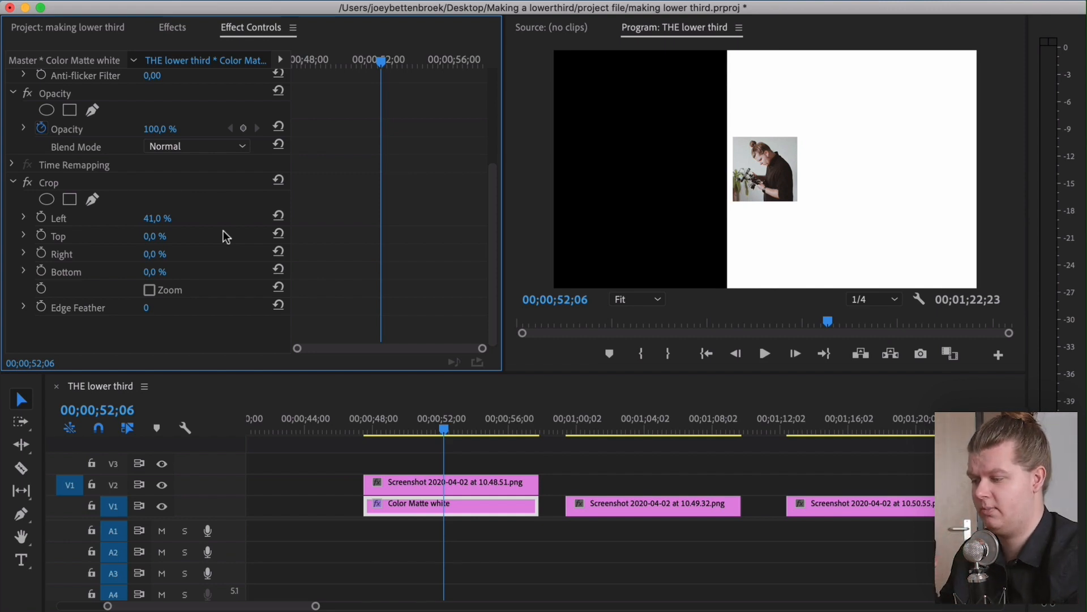
type("41")
key("Return")
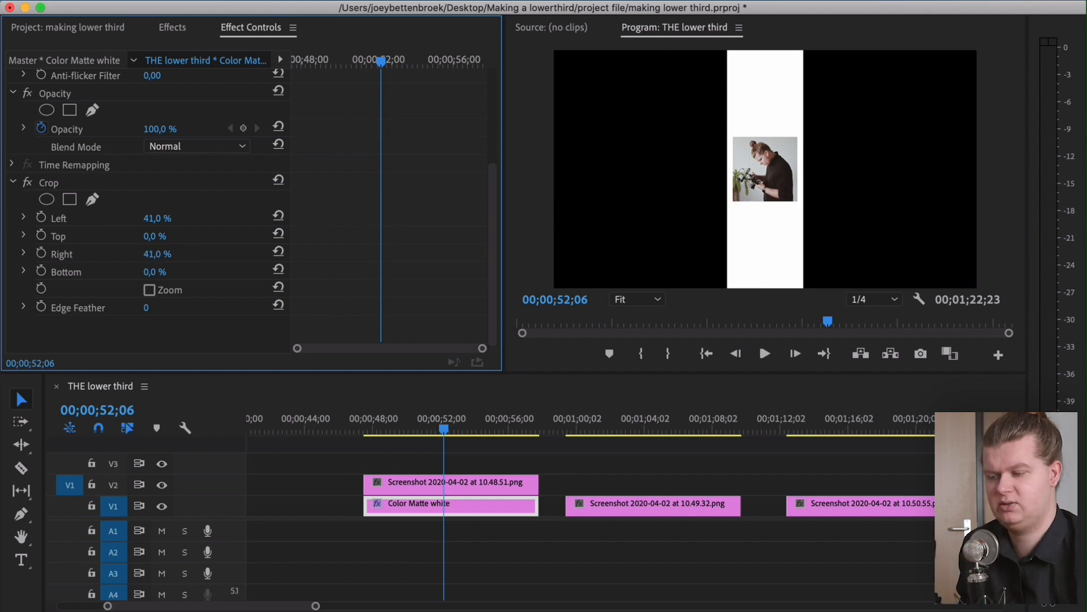
Set the color matte's Top and Bottom crop to 34%
left_click_drag(158, 237, 178, 238)
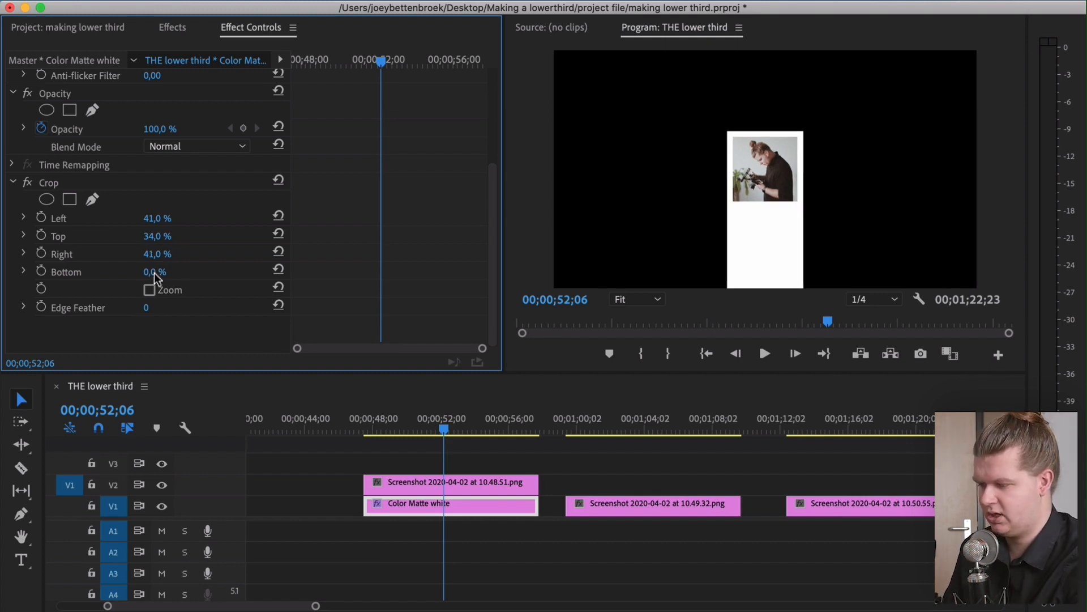
left_click(154, 273)
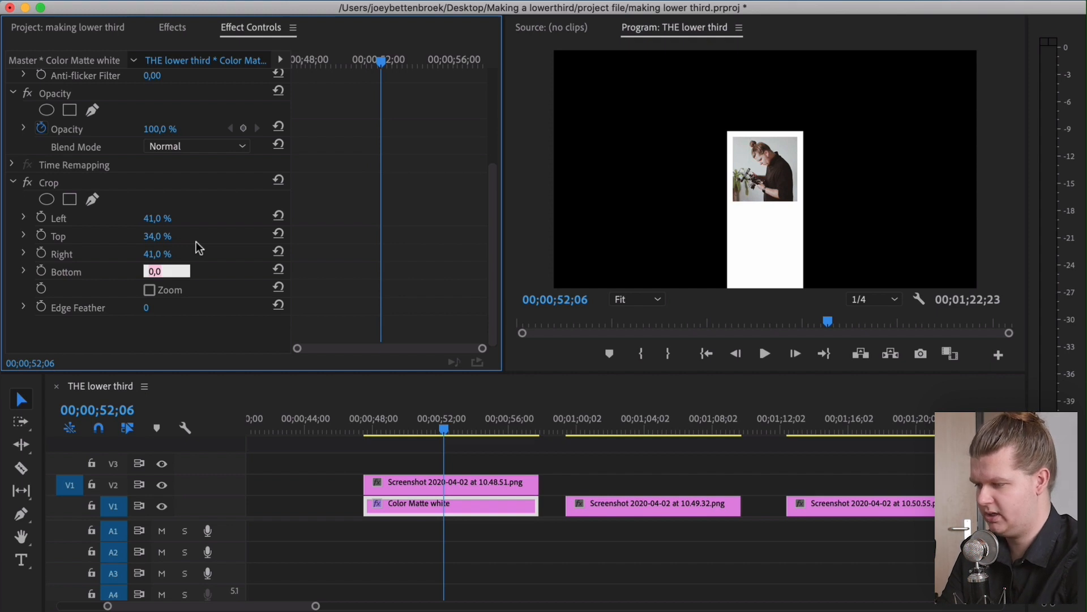
type("34")
key("Return")
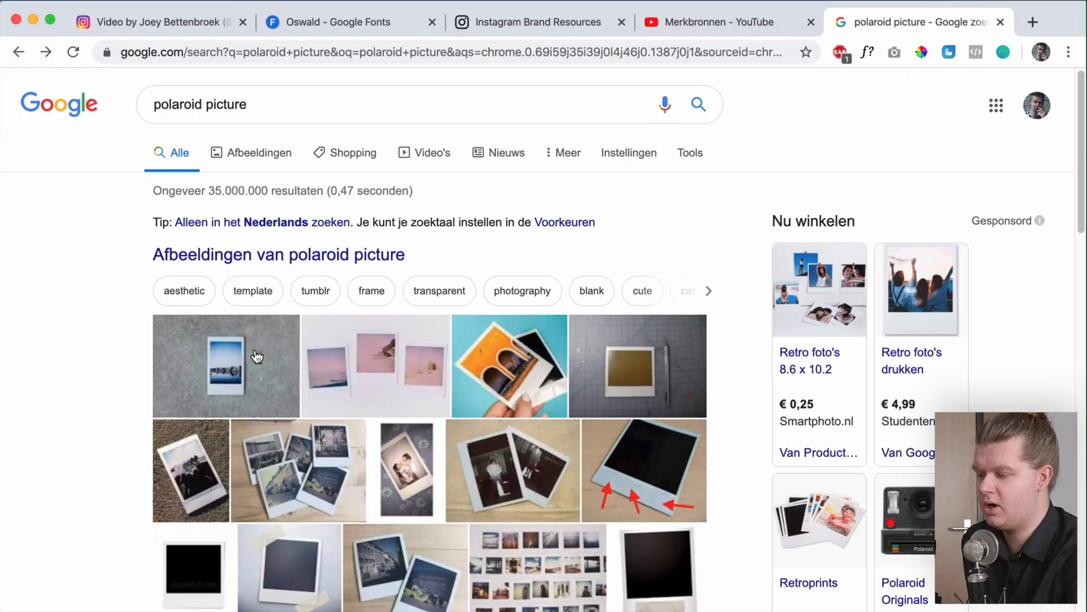
Compare with a polaroid reference picture and set the matte's Bottom crop to 29% for a polaroid border
left_click(257, 356)
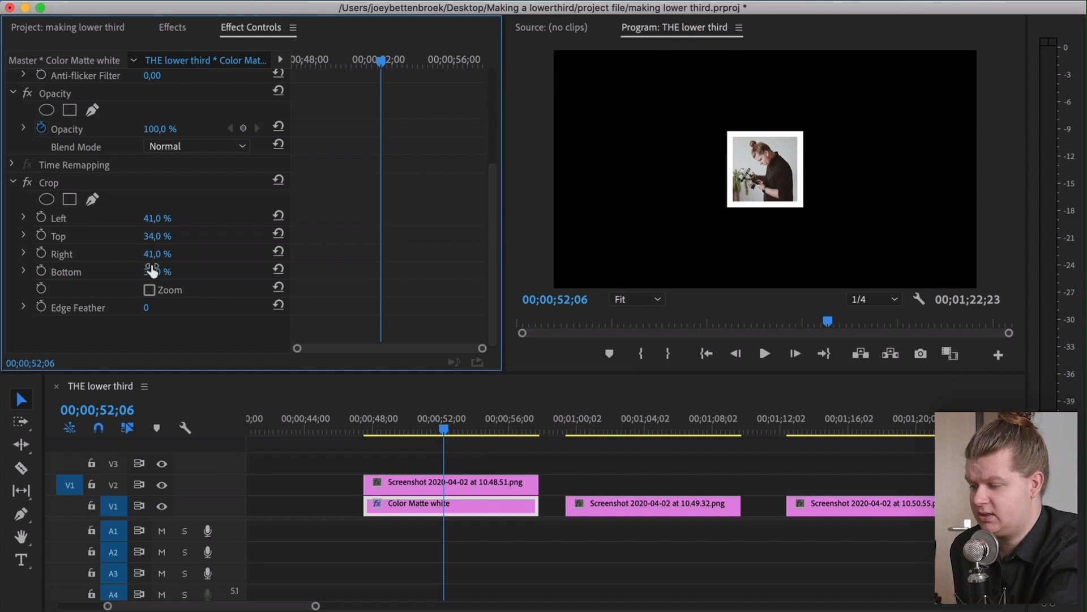
left_click(152, 272)
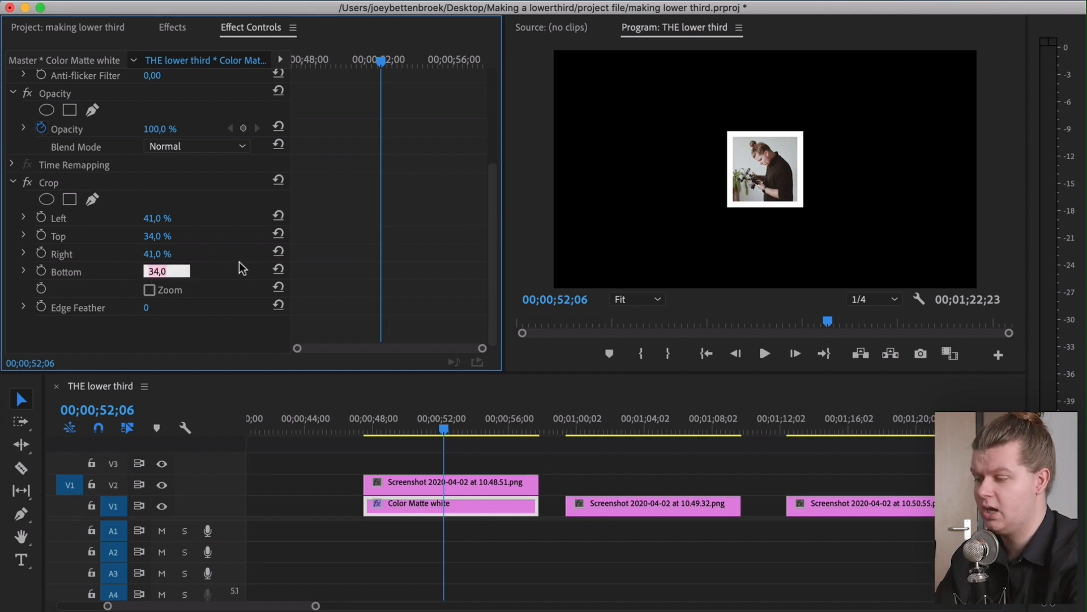
type("30")
key("Return")
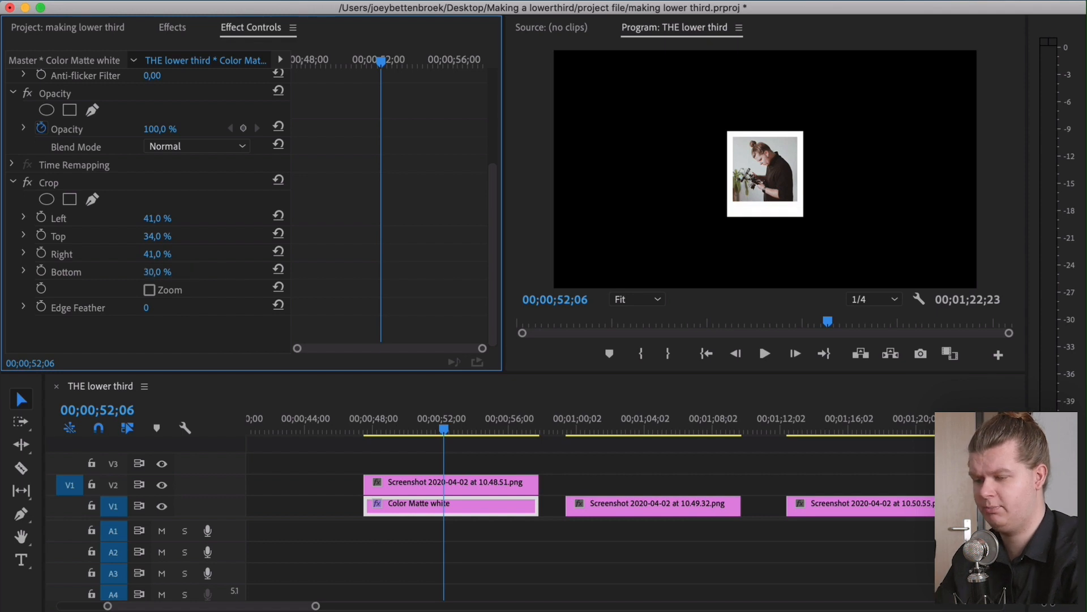
left_click(170, 271)
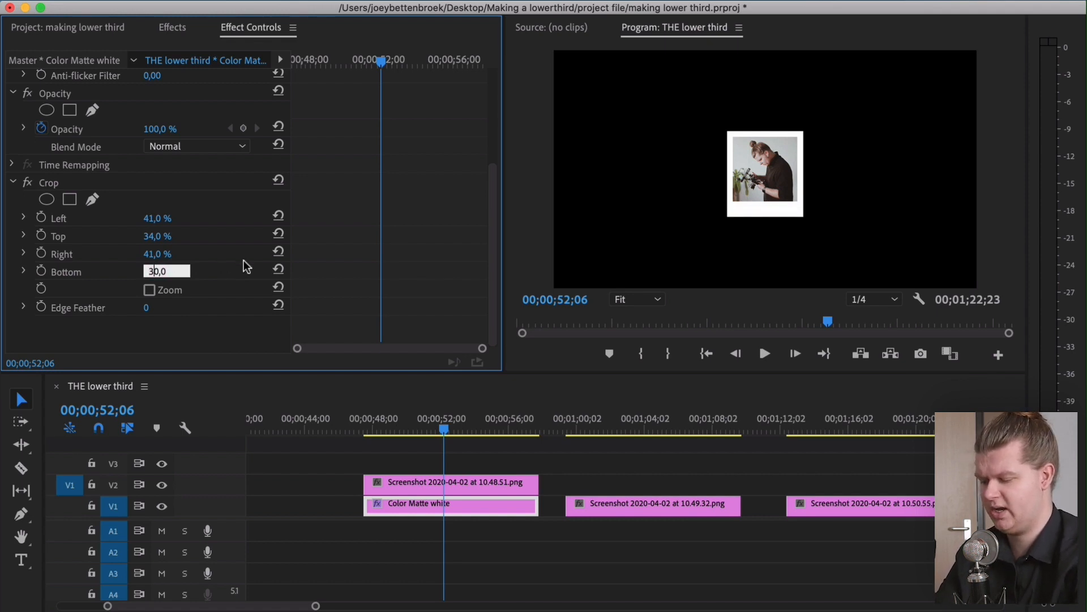
type("29")
key("Return")
Move the second and third screenshot clips up to track V2
left_click(173, 253)
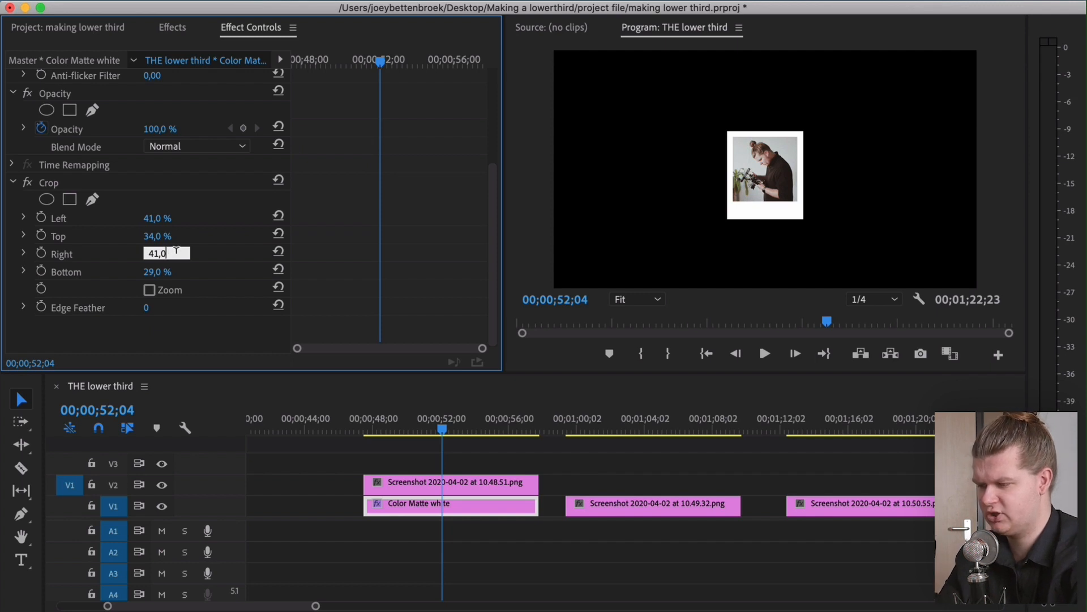
left_click(465, 528)
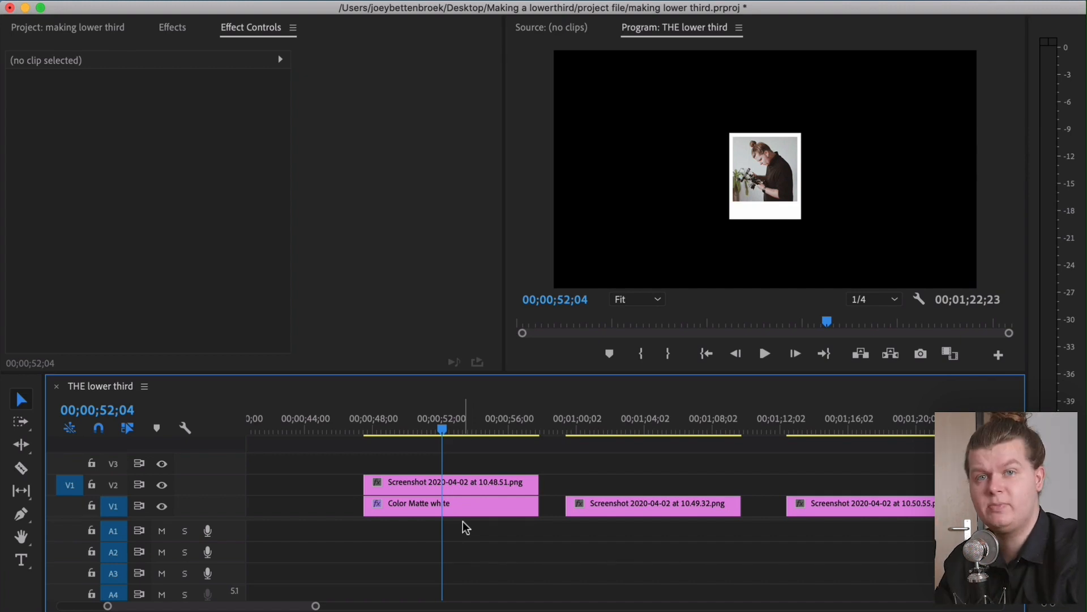
left_click_drag(876, 457, 612, 546)
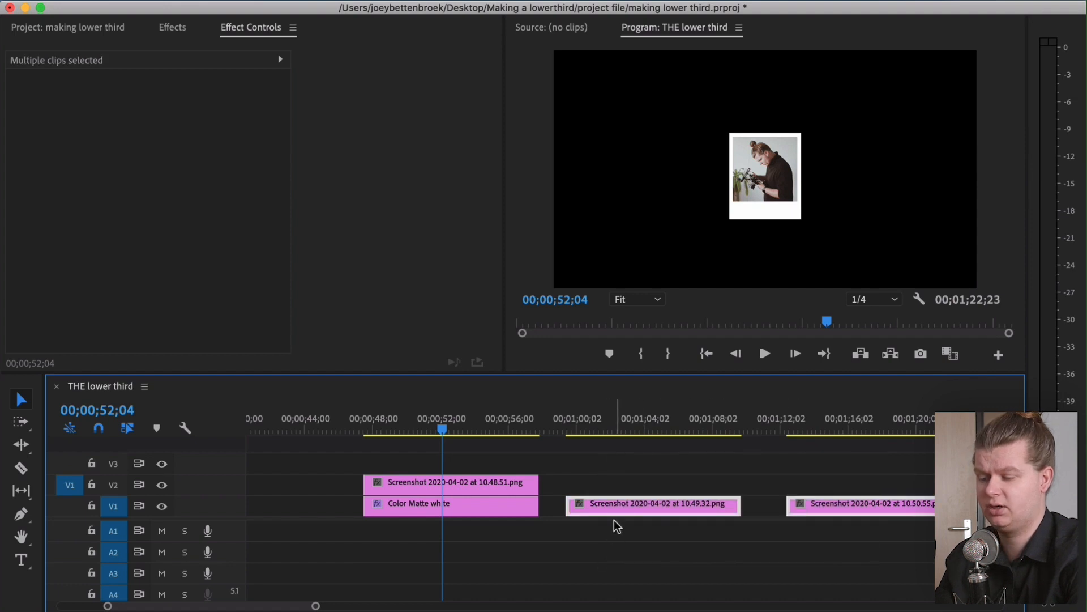
left_click_drag(619, 506, 619, 485)
Duplicate the cropped white color matte beneath the second and third screenshots on V1
left_click(480, 501)
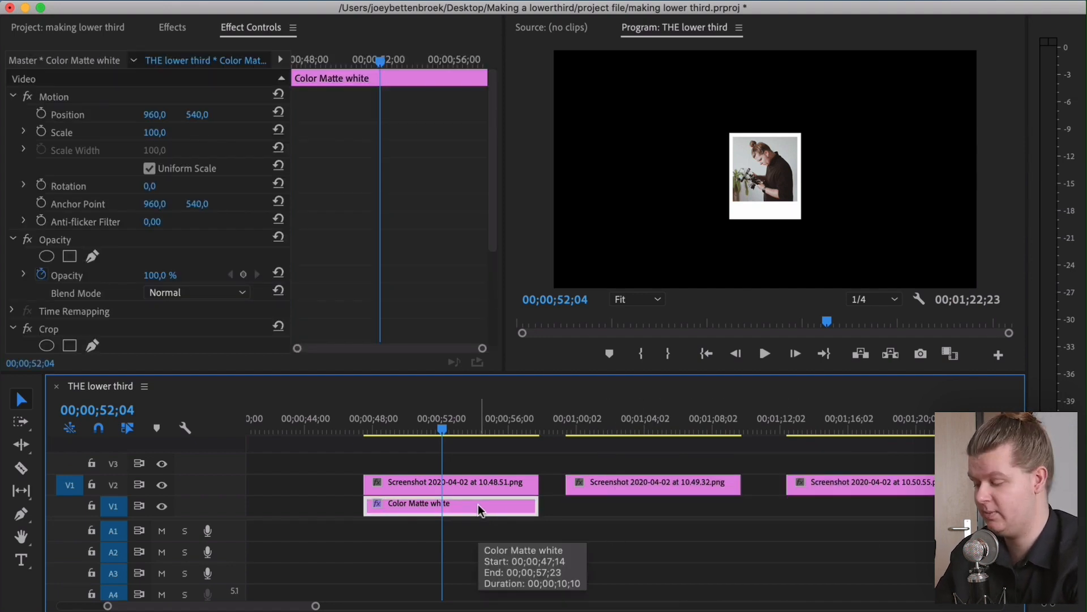
left_click_drag(467, 504, 667, 504)
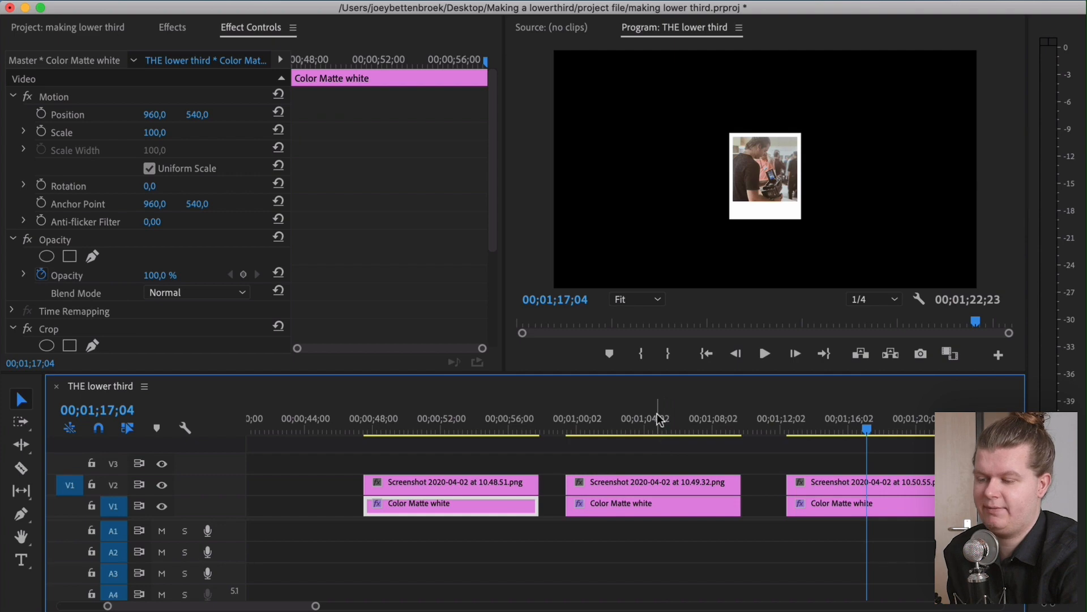
left_click(657, 420)
left_click(441, 426)
left_click(620, 407)
left_click(854, 411)
left_click(419, 563)
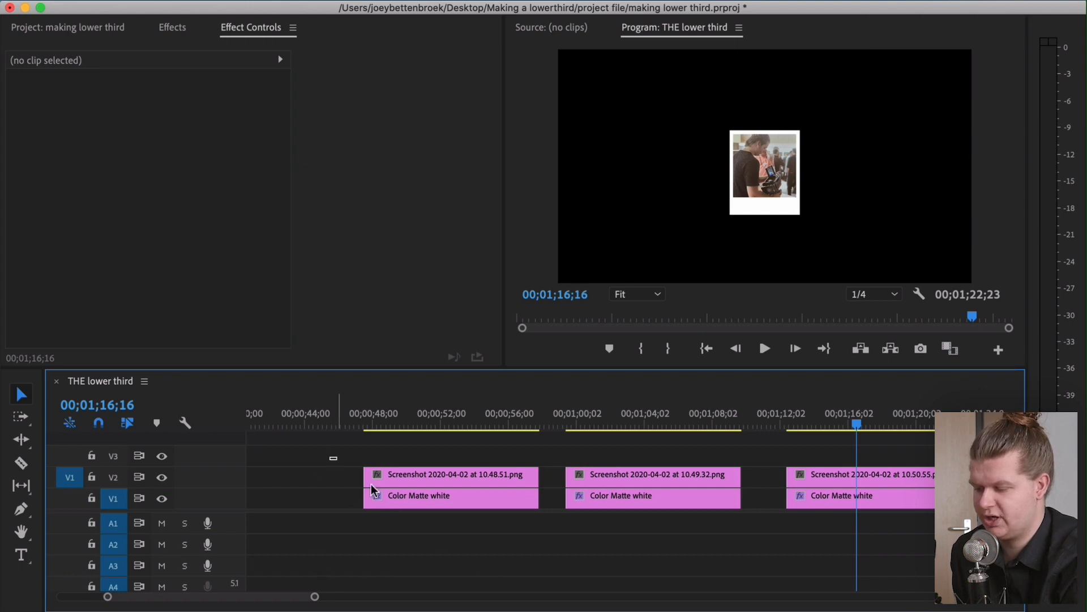
Nest the first screenshot and its white matte into a sequence named "polaroid 1"
left_click_drag(344, 466, 433, 531)
right_click(417, 495)
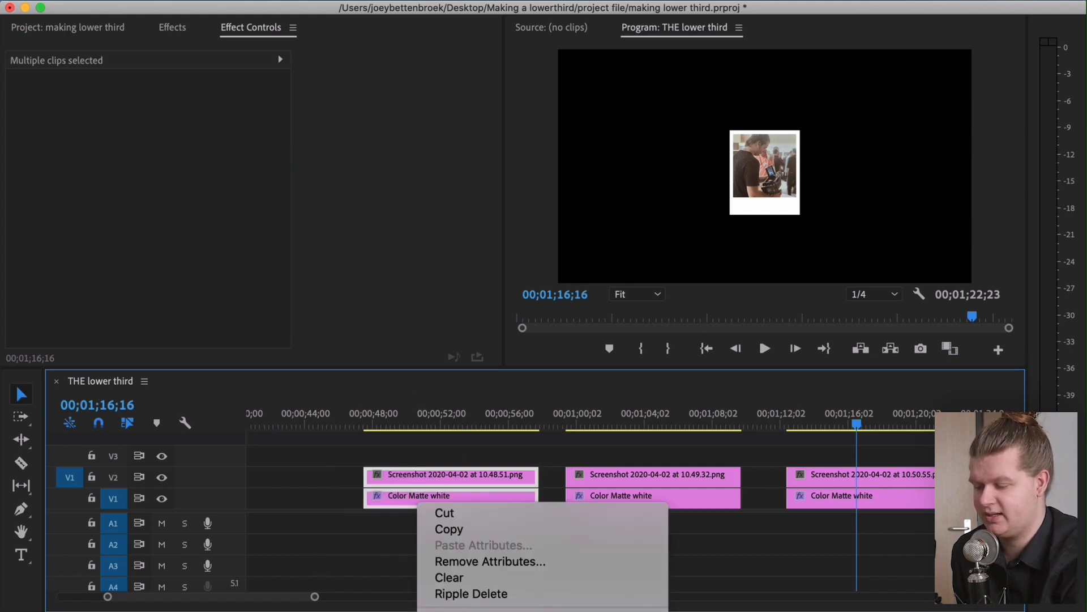
scroll(473, 496, "down", 5)
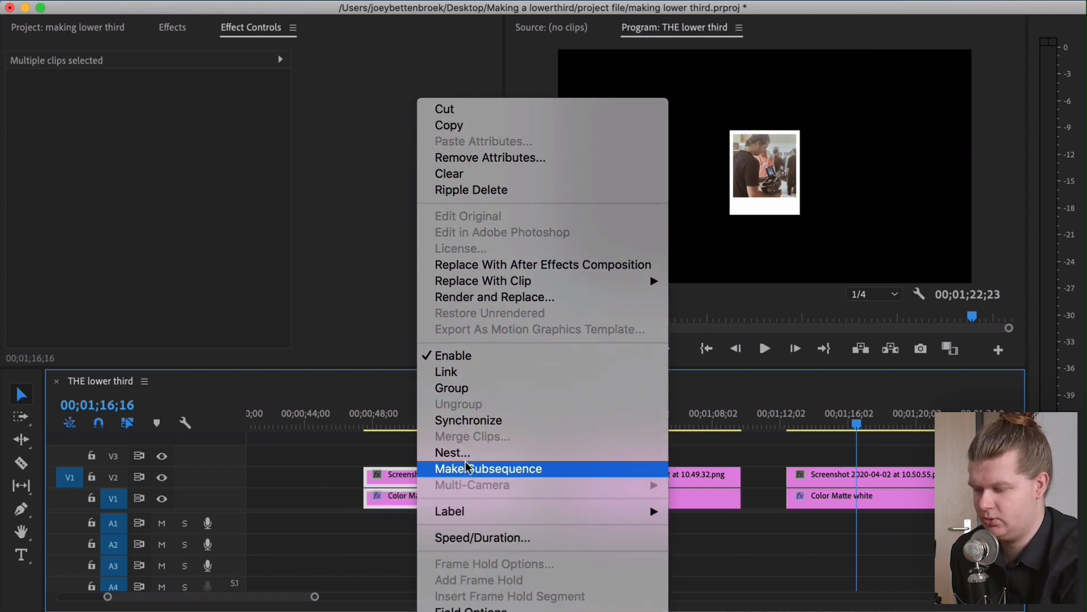
left_click(468, 453)
type("polaroid 1")
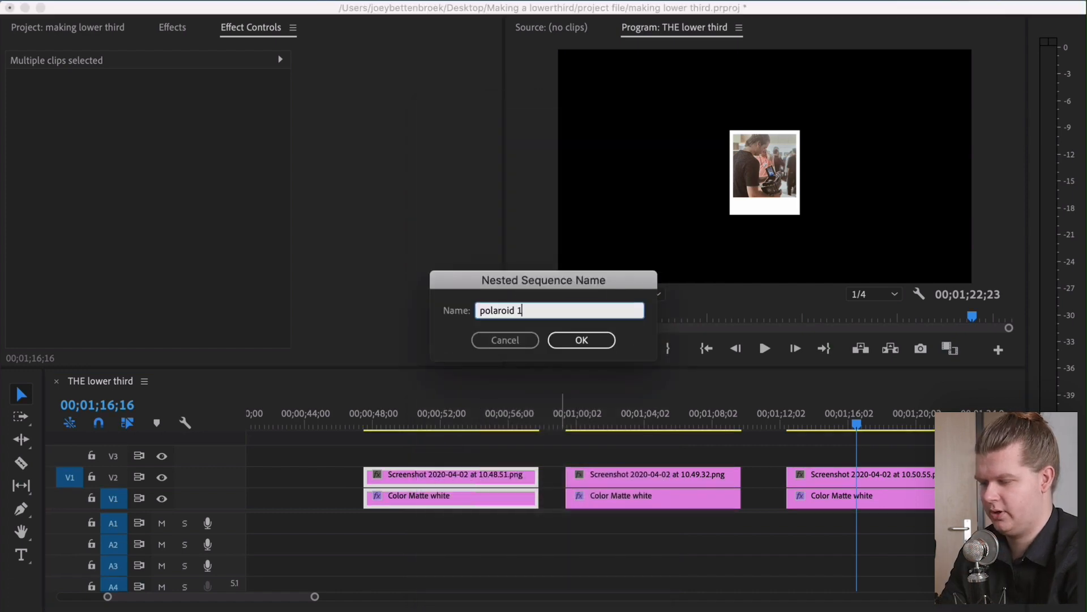
left_click(575, 340)
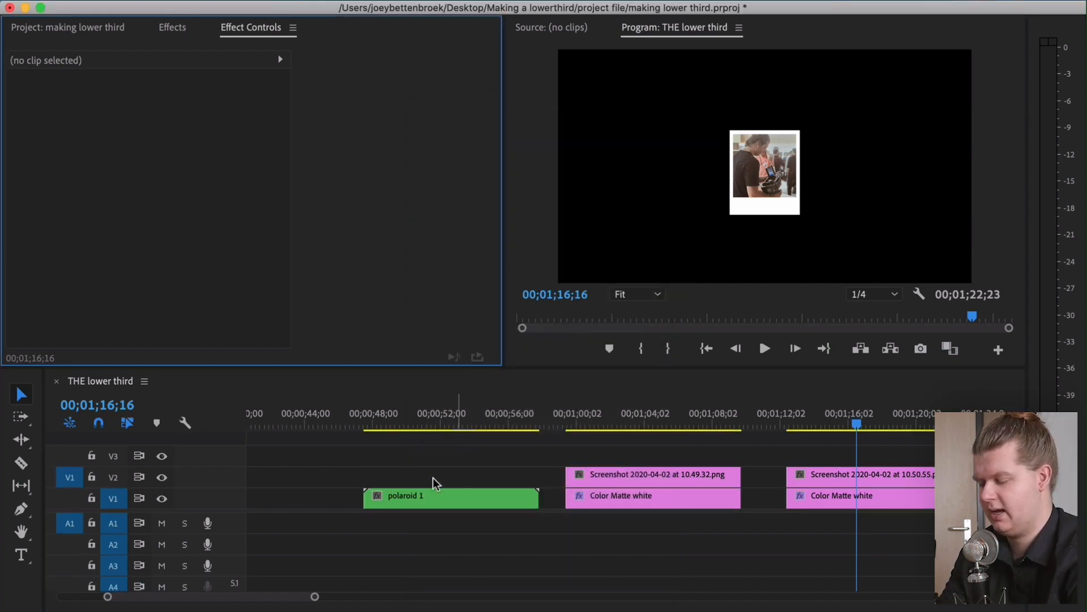
Open the polaroid 1 nested sequence to inspect its contents, then close its tab
left_click(426, 411)
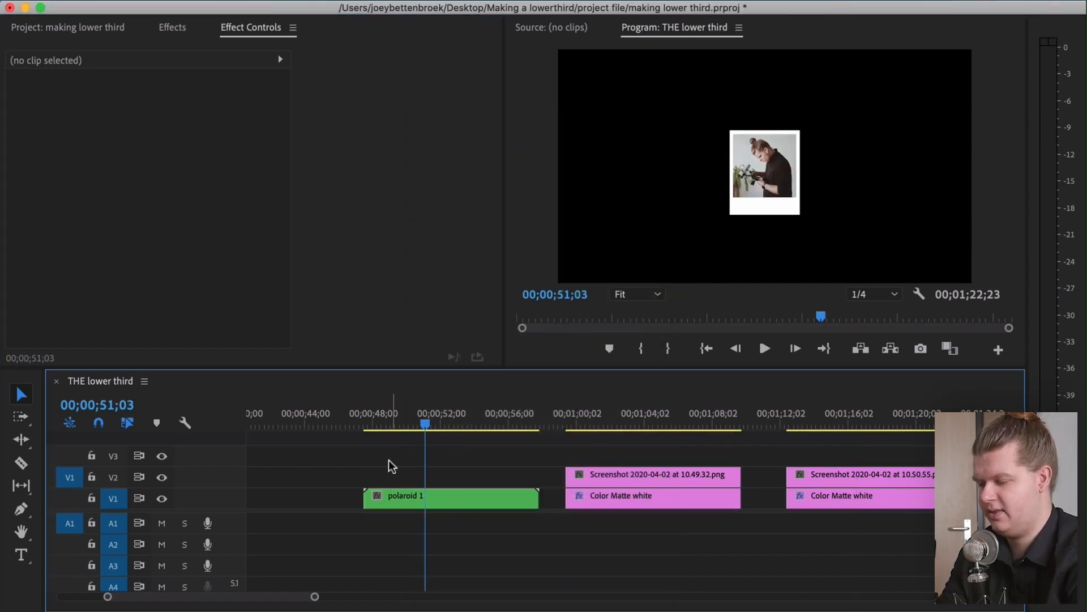
left_click(461, 500)
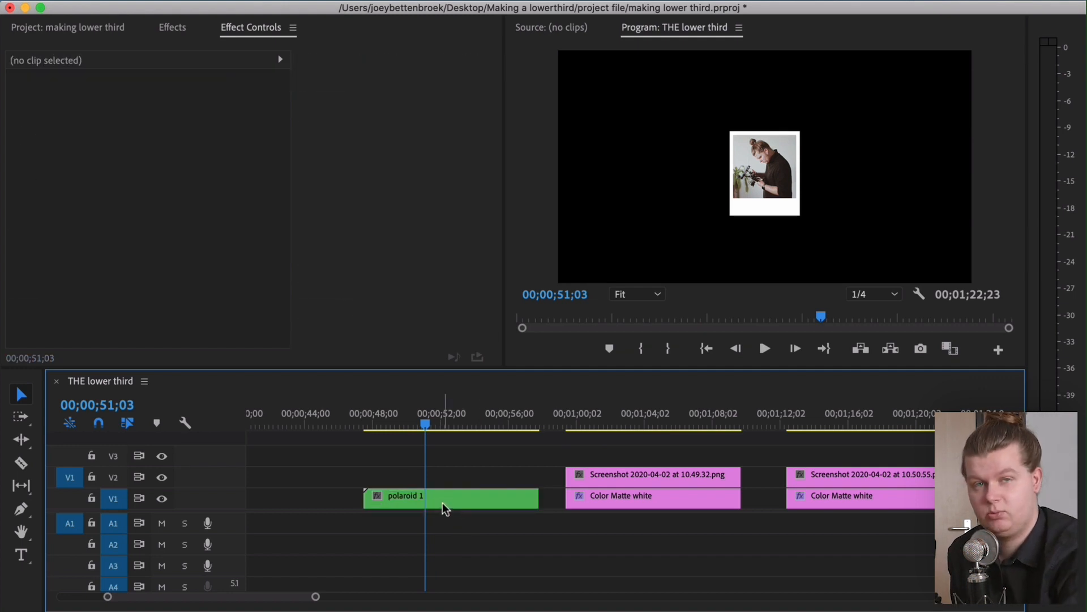
double_click(447, 503)
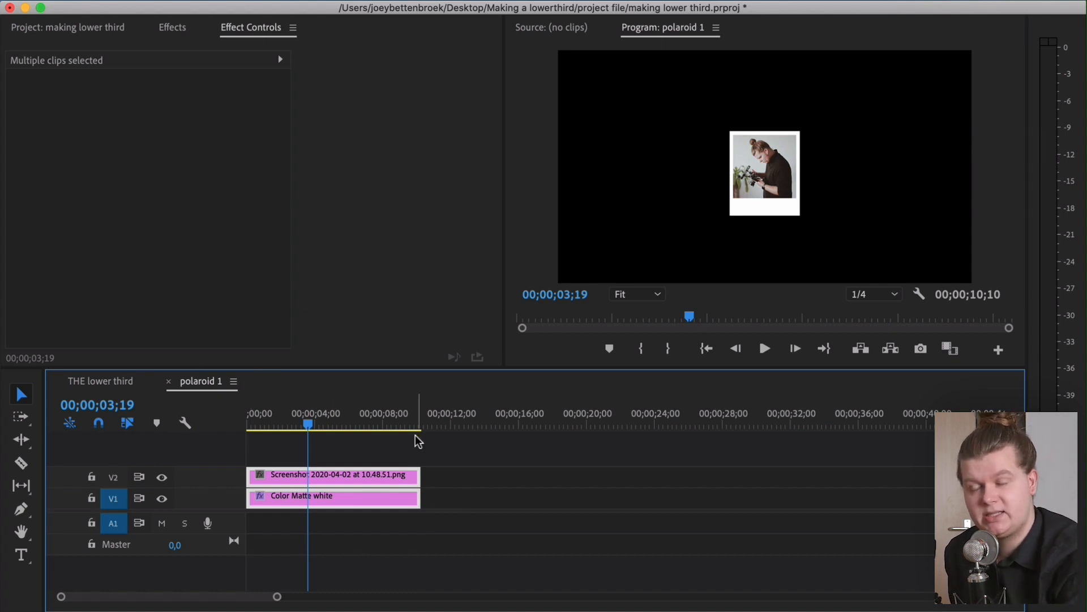
left_click_drag(456, 514, 376, 455)
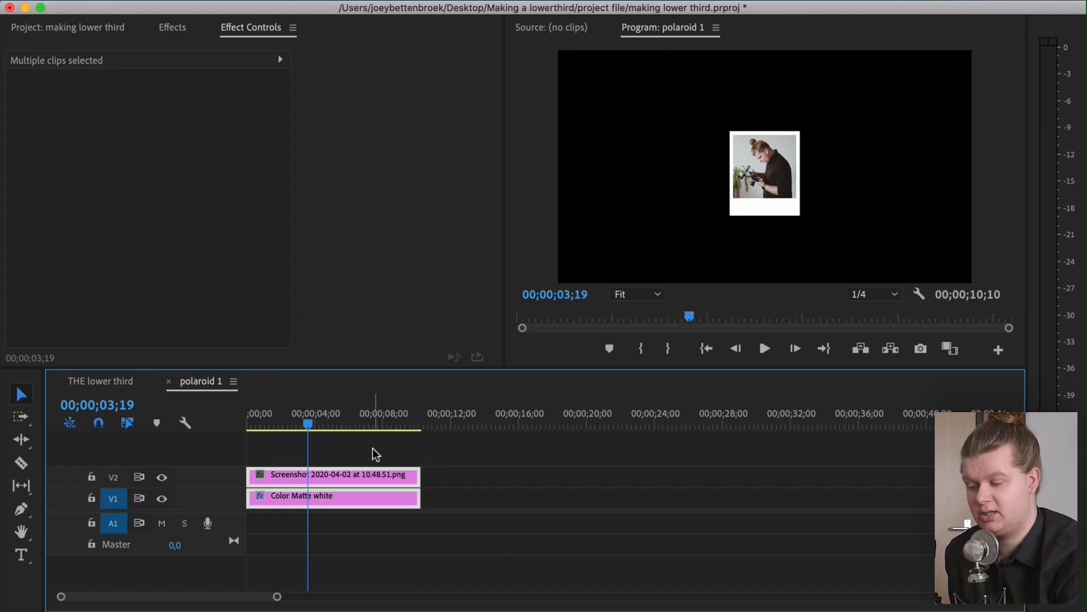
left_click(376, 454)
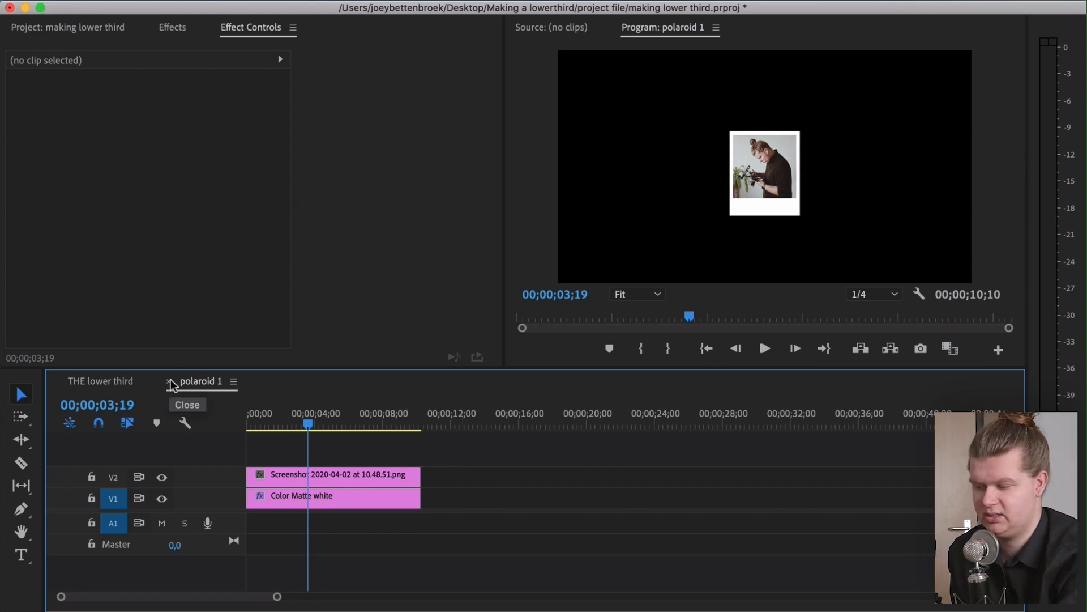
left_click(171, 382)
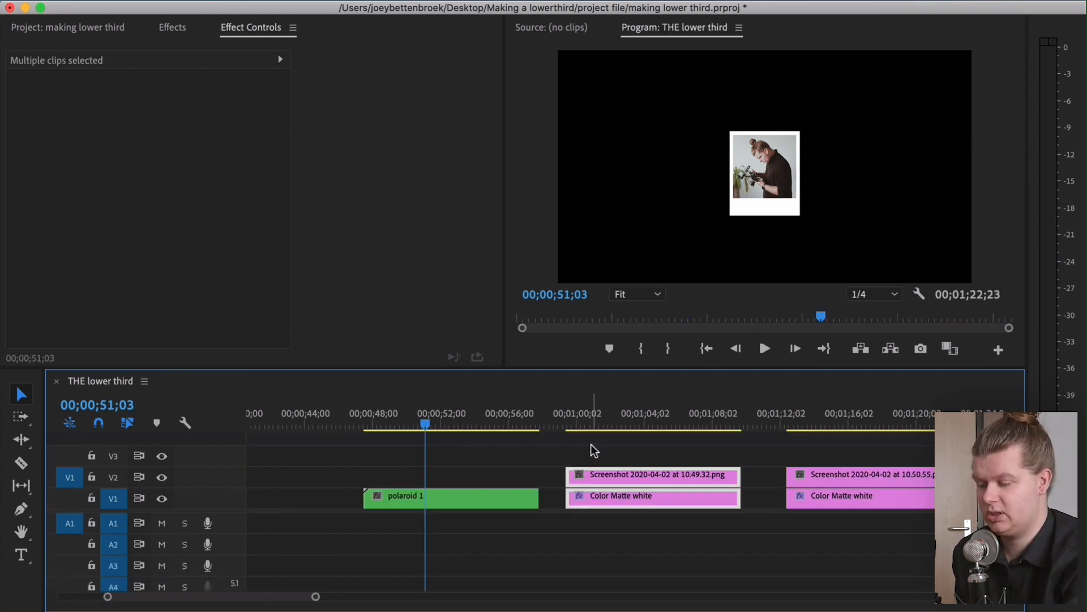
Nest the second and third screenshot-and-matte pairs into sequences named polaroid 2 and polaroid 3
left_click(592, 449)
left_click_drag(660, 453, 621, 530)
right_click(635, 500)
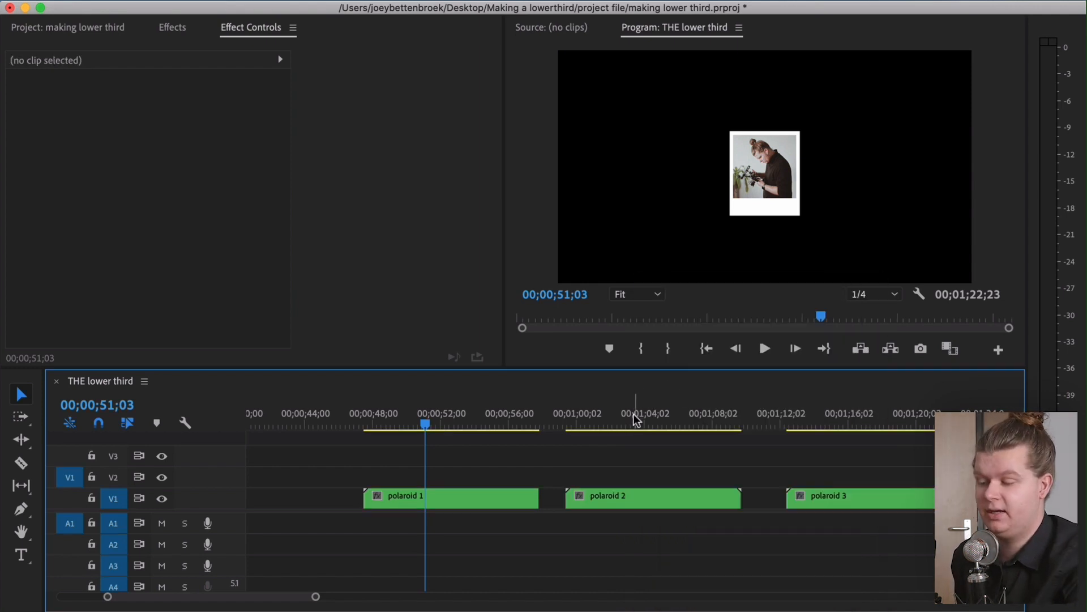
left_click(637, 419)
left_click(850, 413)
left_click(618, 413)
left_click(456, 410)
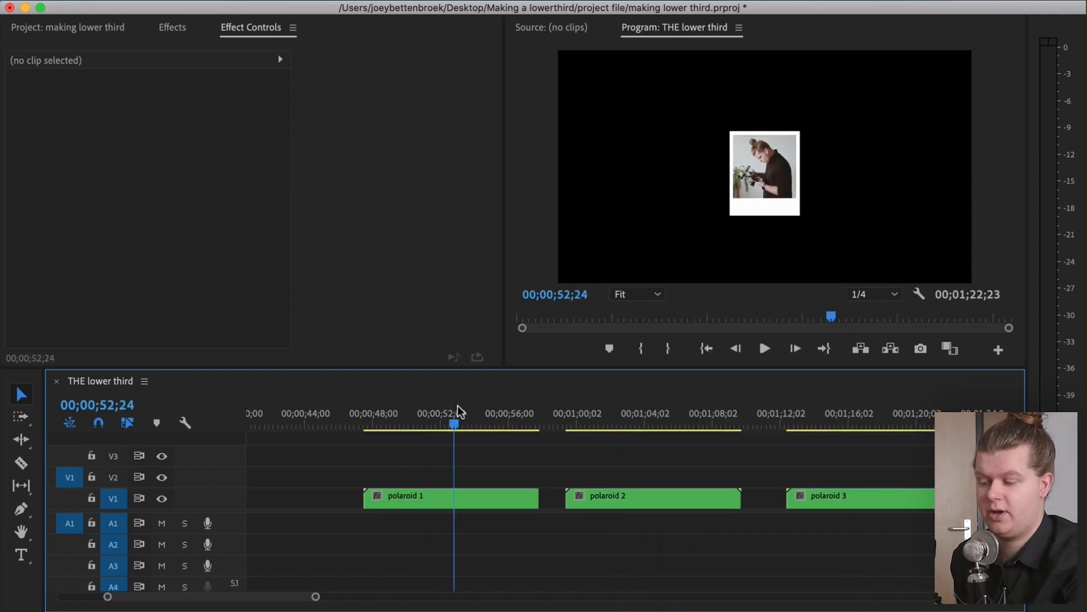
Stack the three polaroid clips on tracks V2 to V4 above the talking-head video at the sequence start
left_click(619, 497)
left_click_drag(619, 497, 416, 480)
left_click_drag(815, 500, 393, 455)
scroll(905, 521, "left", 4)
left_click_drag(896, 567, 555, 416)
scroll(683, 538, "left", 5)
left_click_drag(903, 499, 397, 477)
scroll(682, 476, "left", 5)
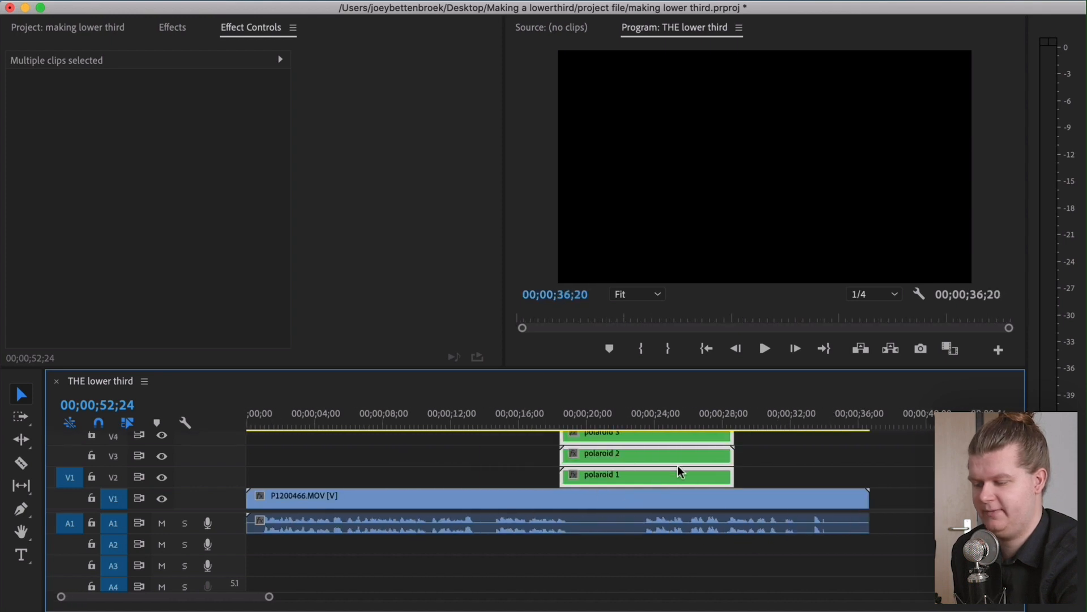
left_click_drag(642, 475, 326, 481)
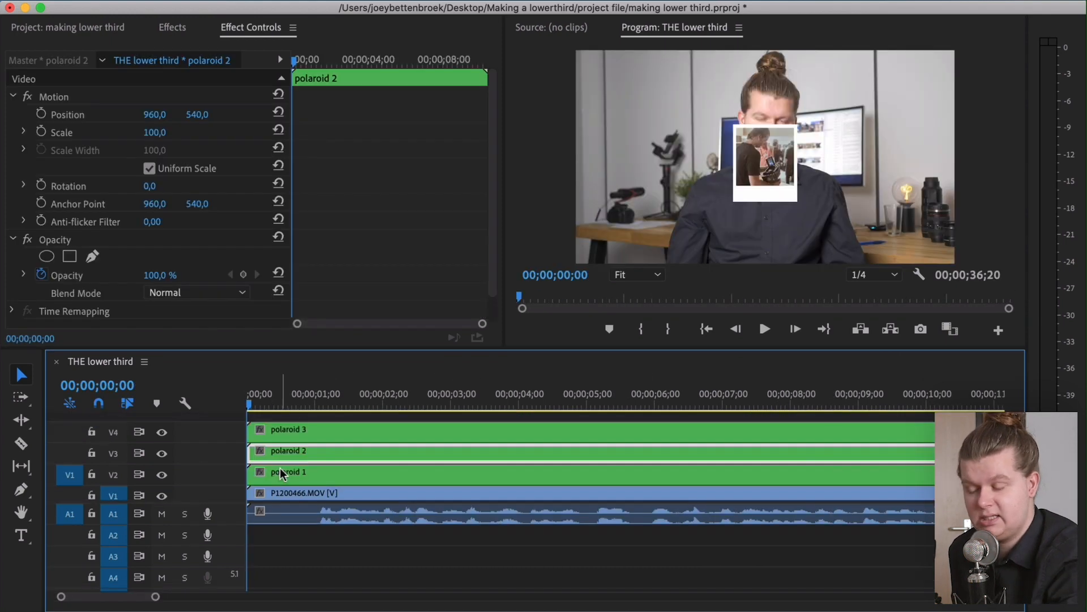
Reposition the three polaroid clips so they overlap in a cluster within the frame
left_click(301, 475)
left_click(301, 458)
left_click(303, 432)
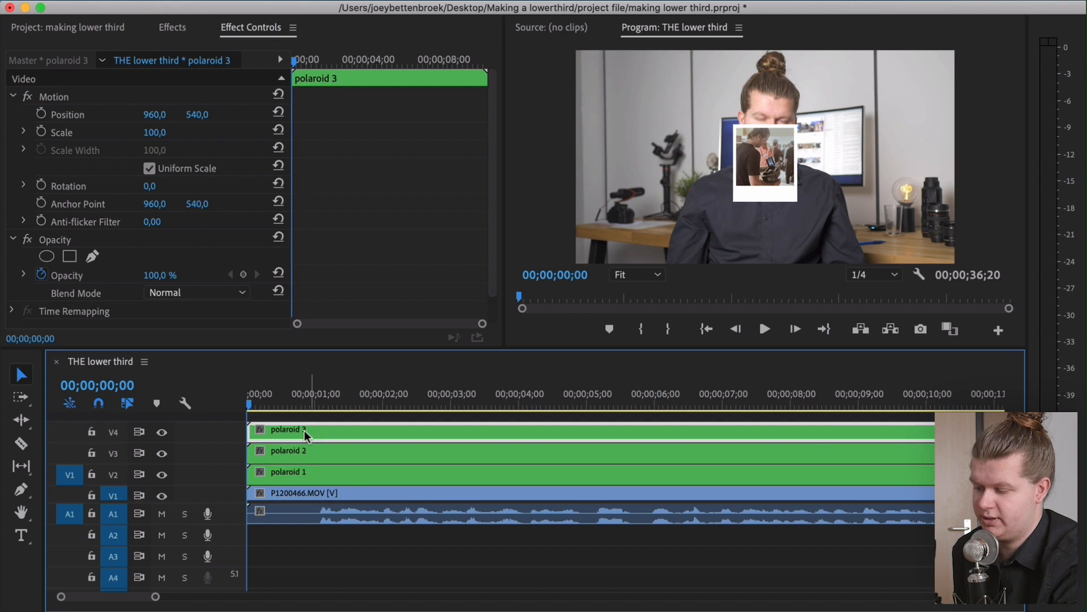
left_click(161, 432)
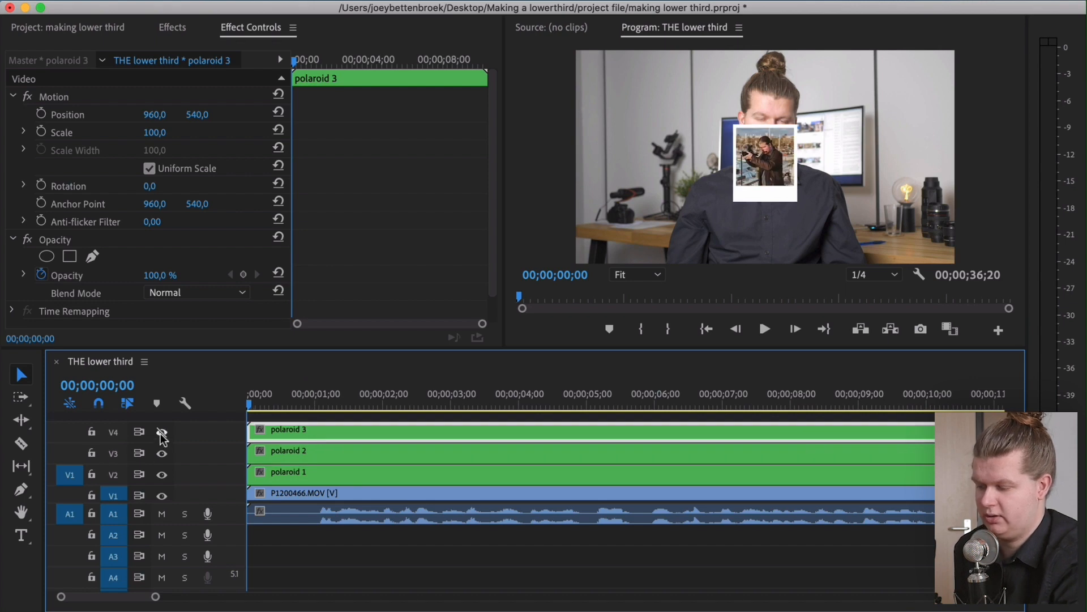
left_click(294, 452)
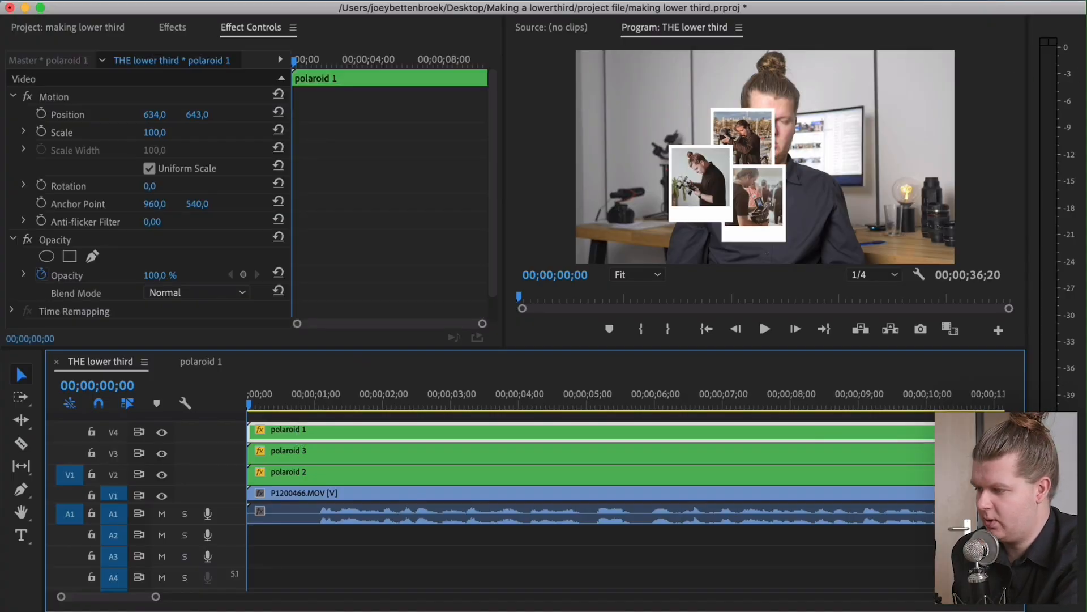
Search the effects for drop shadow and apply Drop Shadow to the polaroid 1 clip
left_click(168, 29)
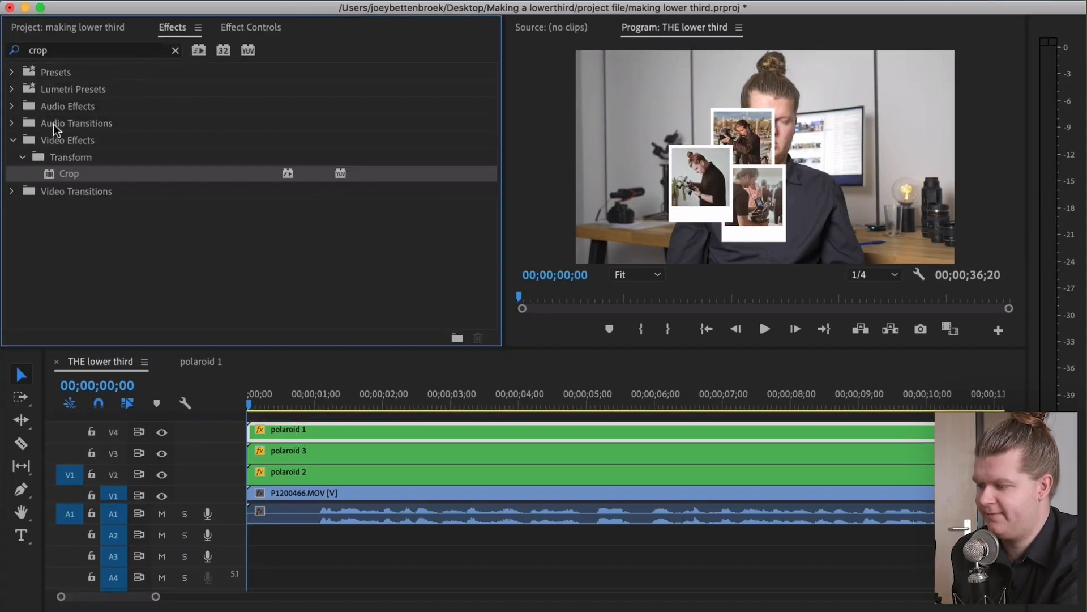
left_click(172, 51)
left_click(145, 53)
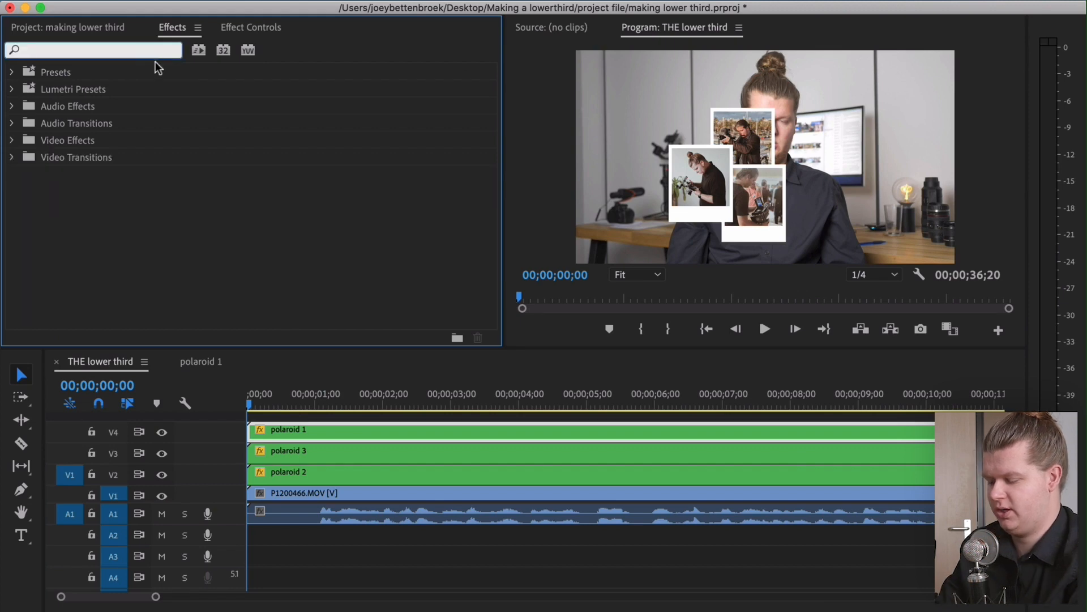
type("drop shad")
left_click_drag(87, 190, 300, 431)
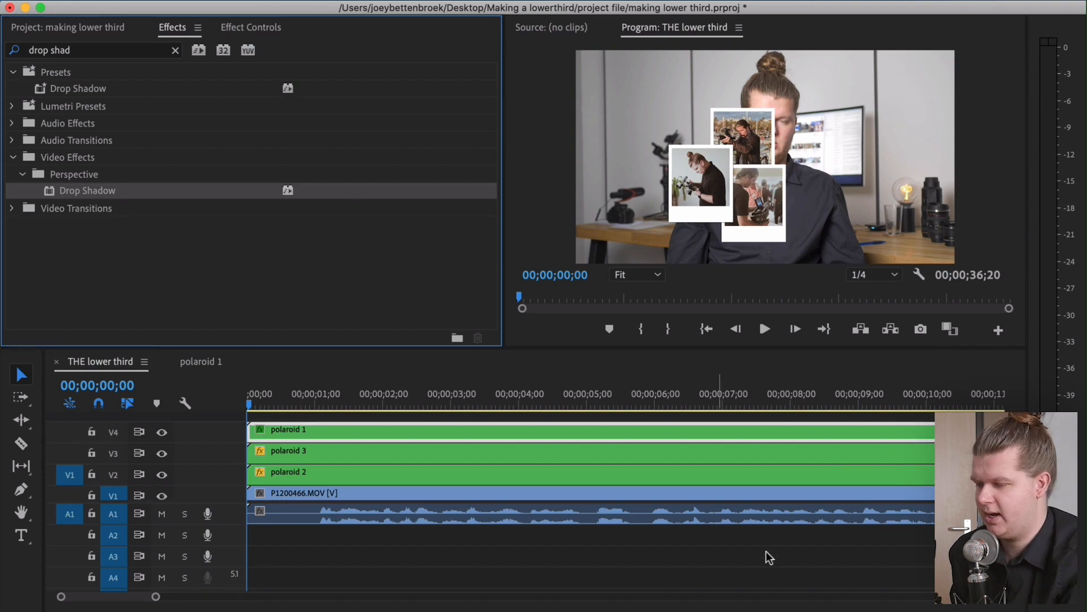
Set the drop shadow's Direction to 180°, Distance to 21, Softness to 219 and Opacity to 40%
left_click(251, 27)
left_click_drag(151, 220, 179, 220)
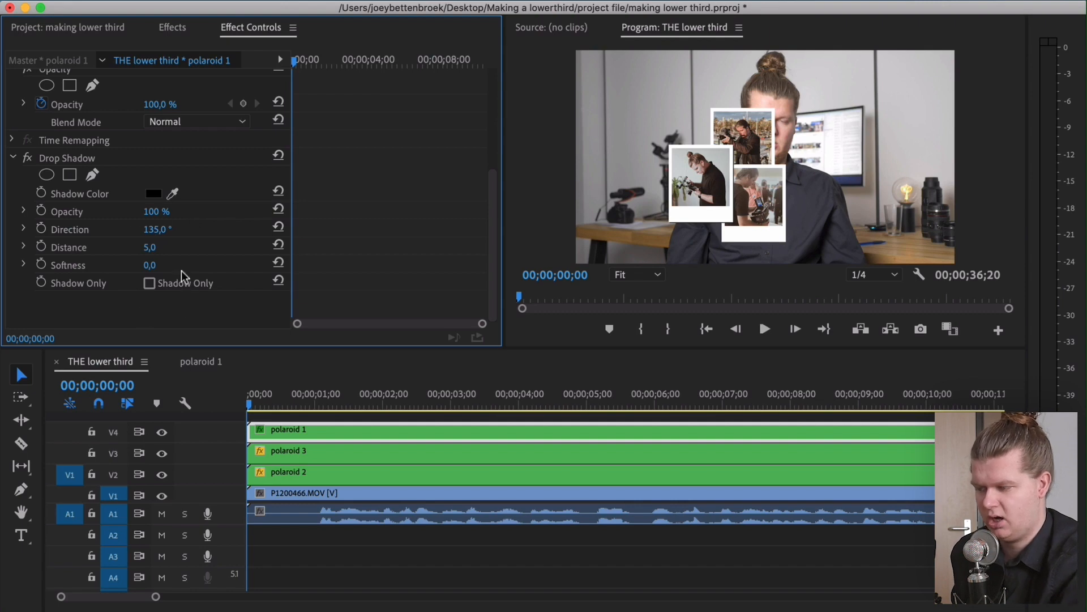
left_click_drag(162, 254, 252, 254)
left_click_drag(156, 231, 313, 231)
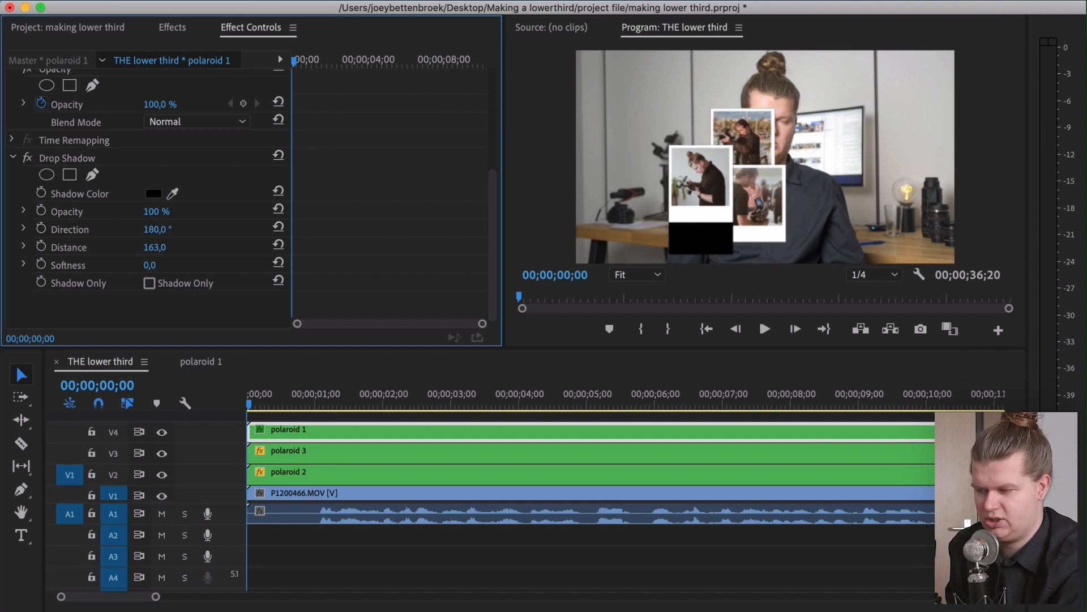
left_click_drag(155, 247, 117, 248)
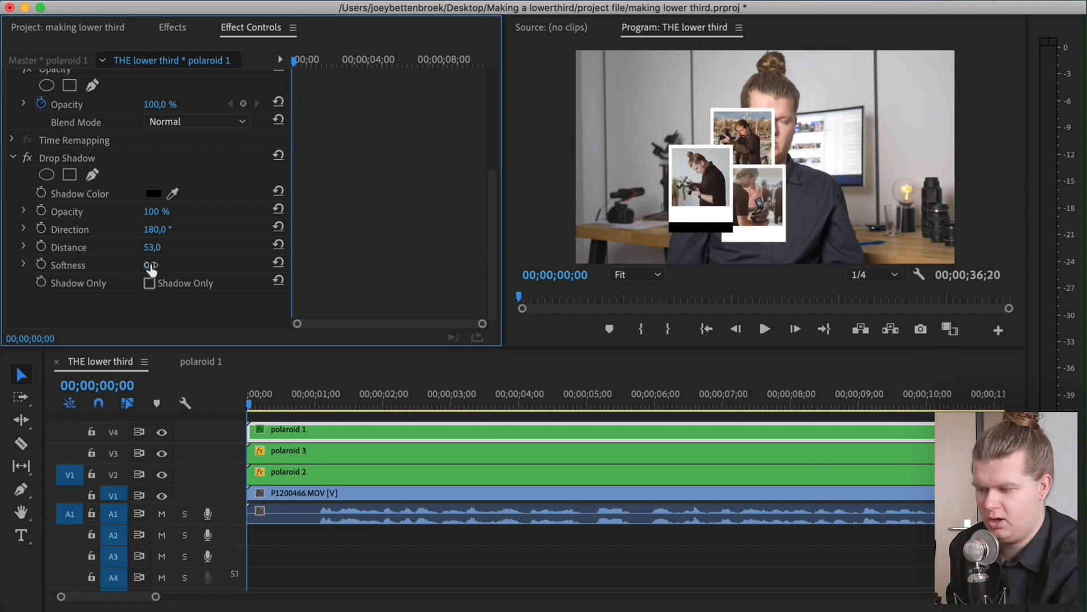
left_click_drag(150, 265, 775, 206)
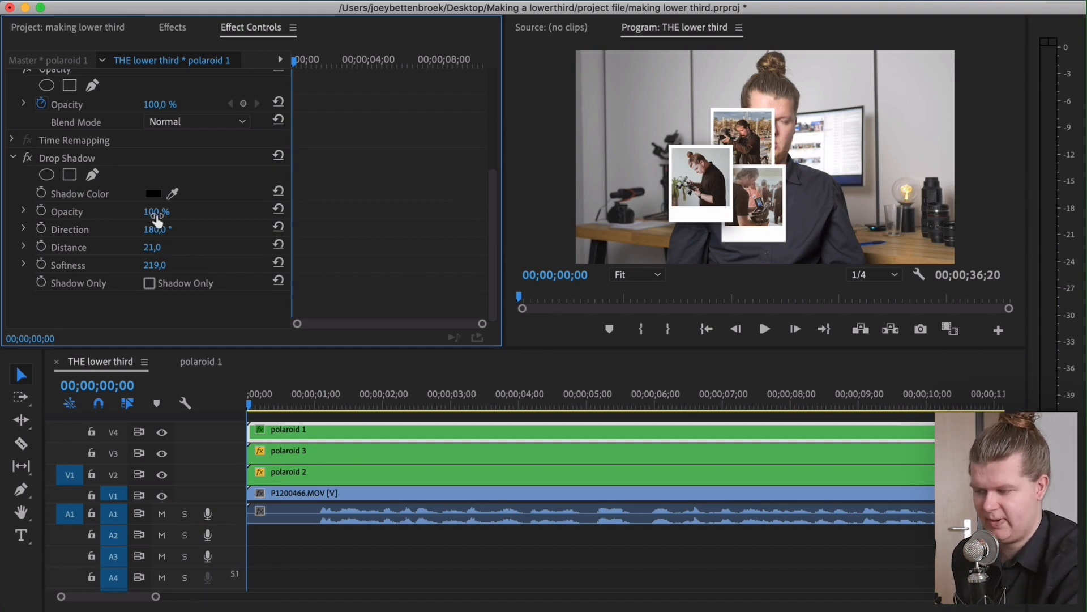
left_click(157, 213)
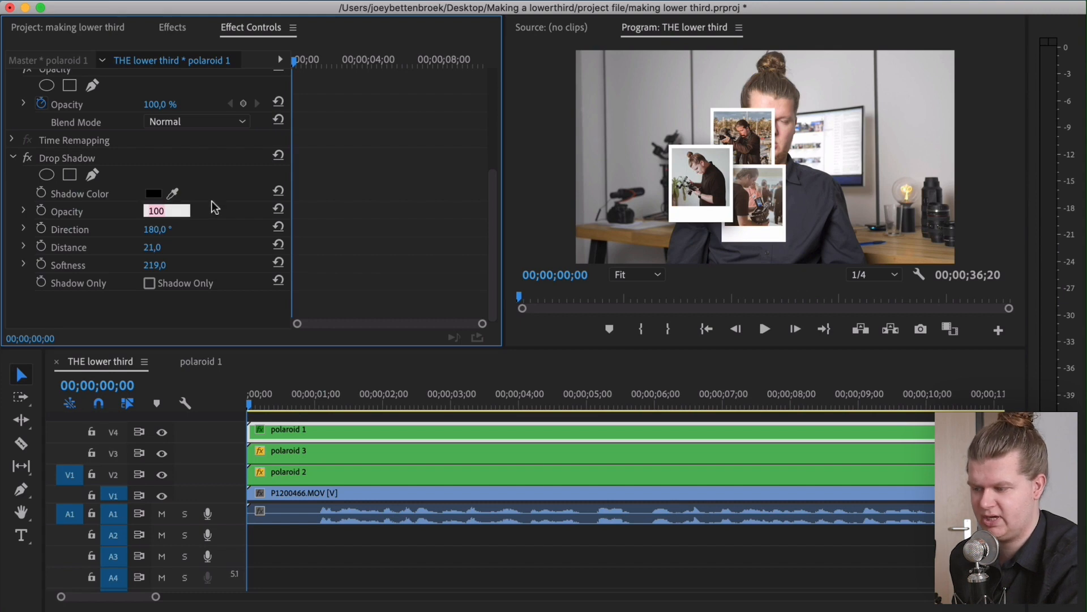
type("40")
key("Return")
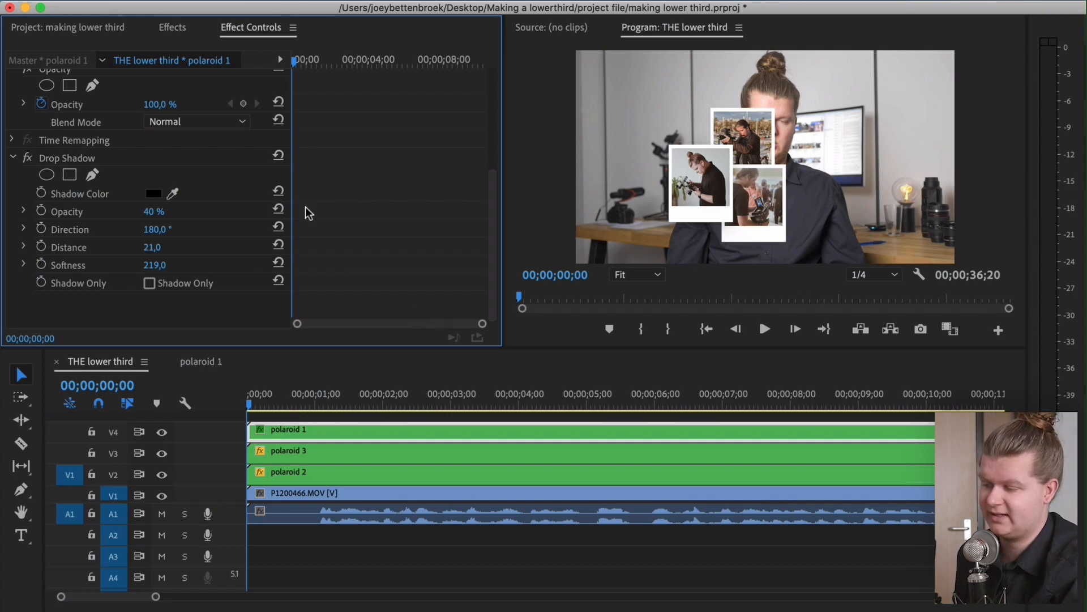
Copy the Drop Shadow effect from polaroid 1 and paste it onto the polaroid 3 clip
left_click(59, 160)
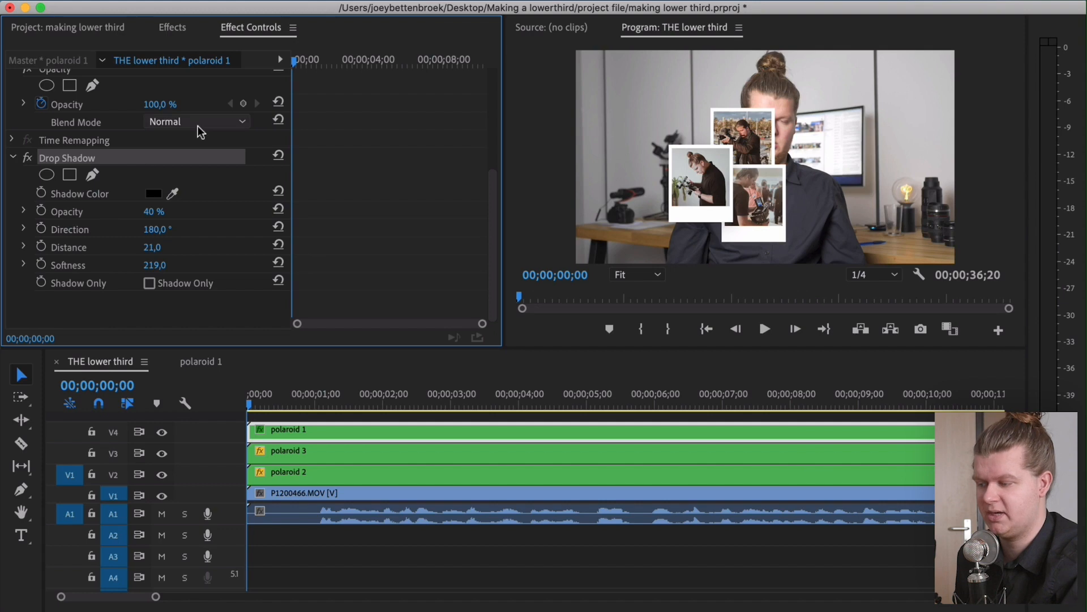
right_click(78, 156)
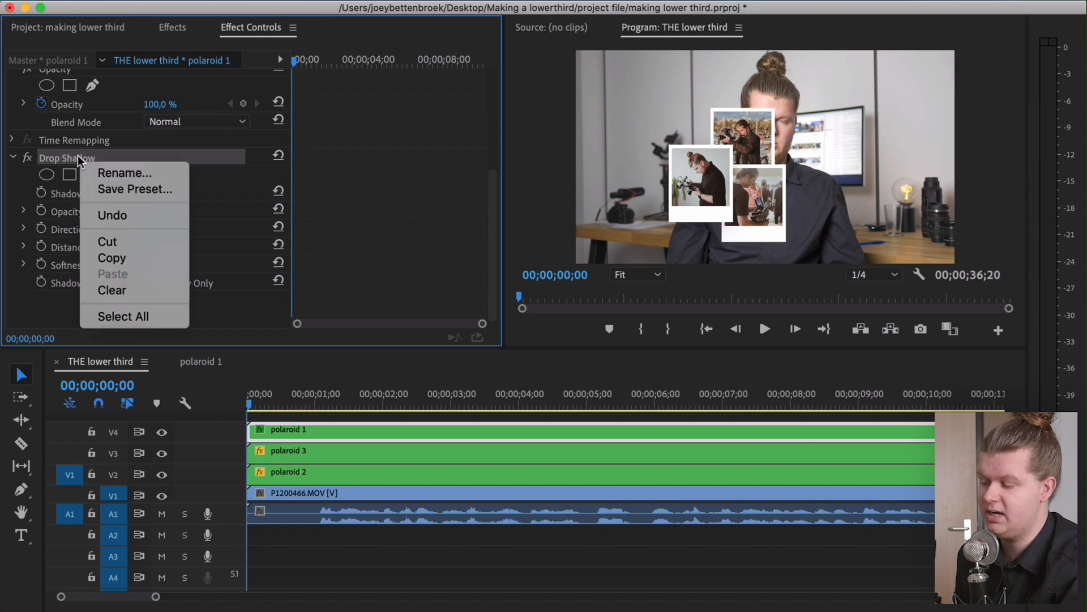
left_click(152, 259)
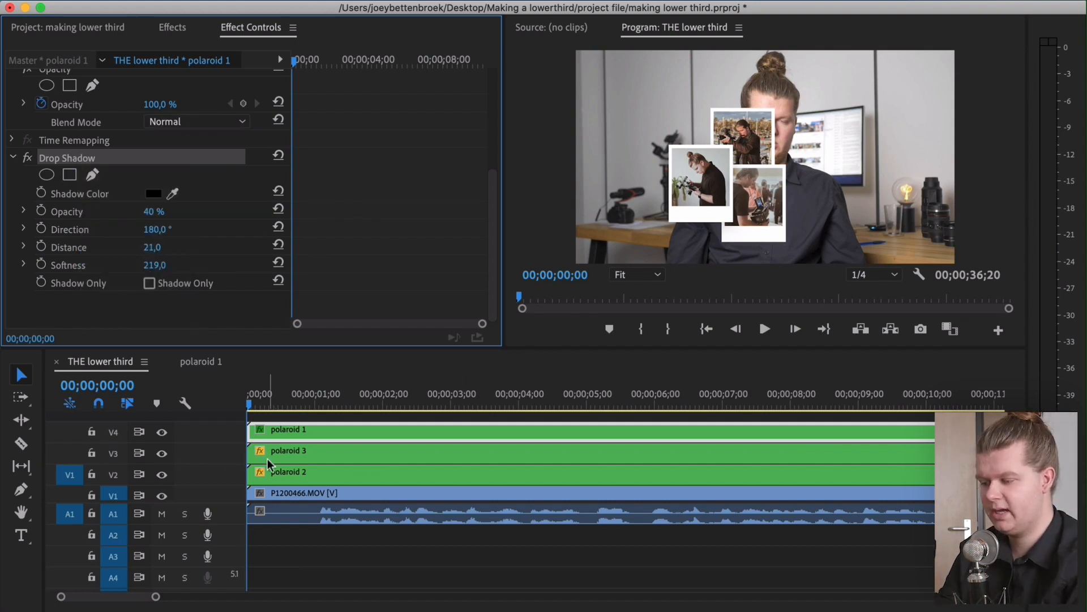
left_click(294, 452)
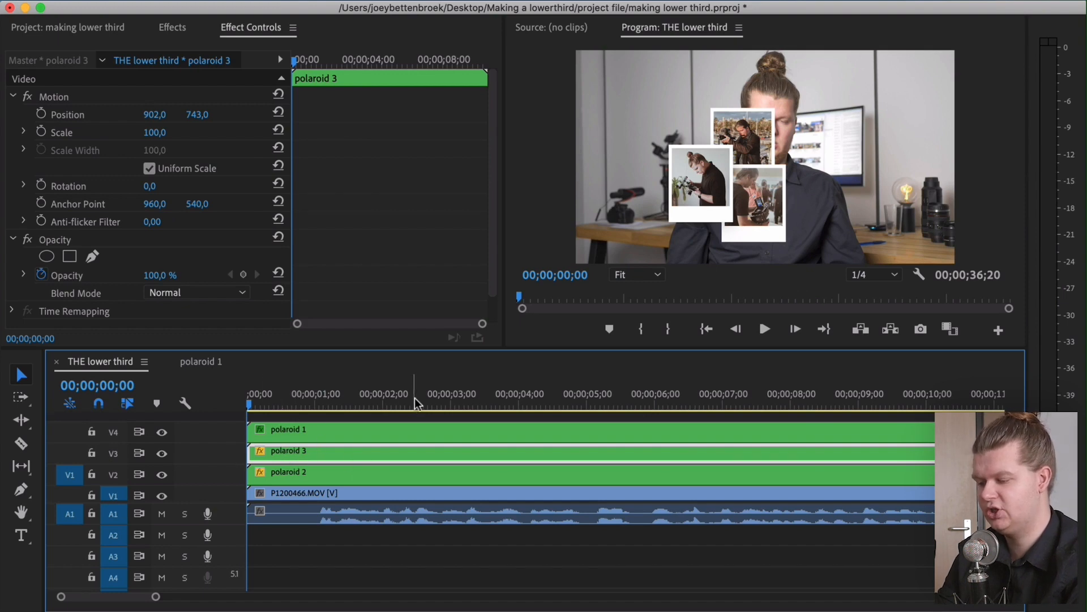
key("super+v")
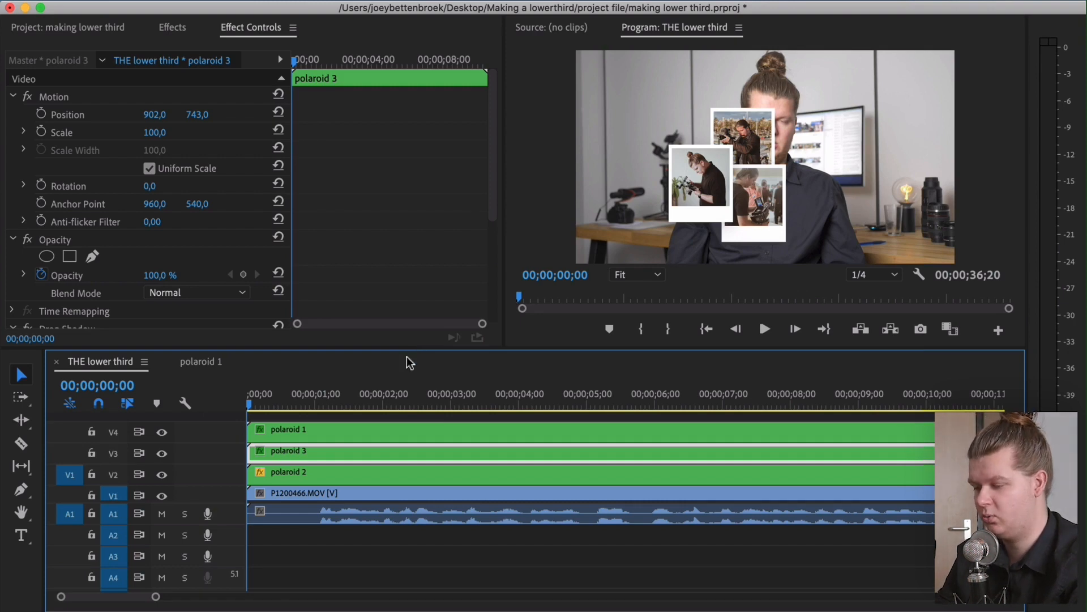
Nest the three stacked polaroid clips into a sequence named "polaroid stack"
scroll(313, 223, "down", 5)
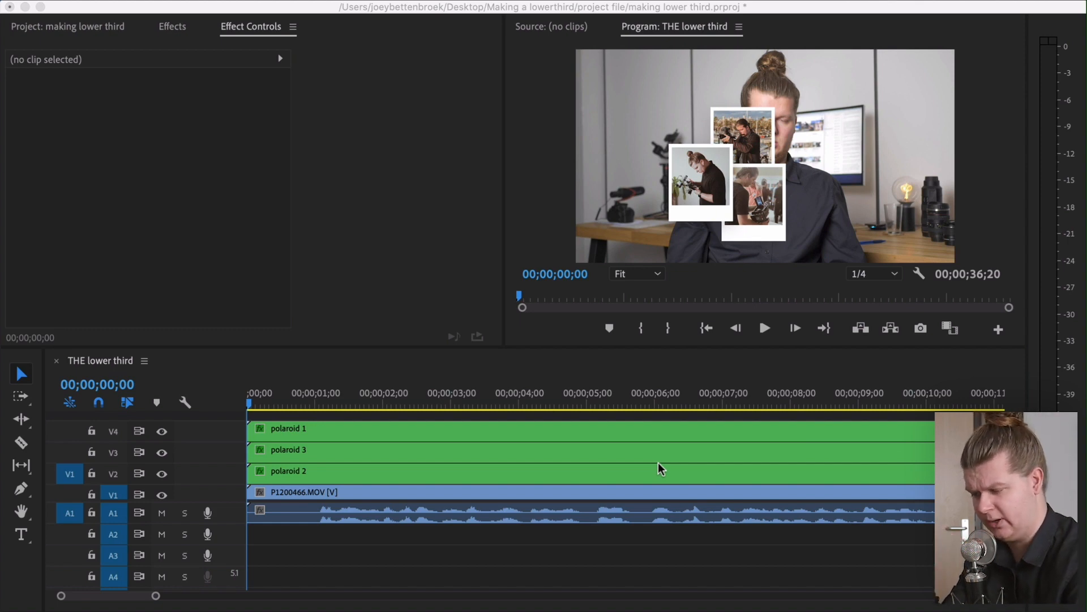
left_click(658, 463)
left_click_drag(962, 427, 285, 466)
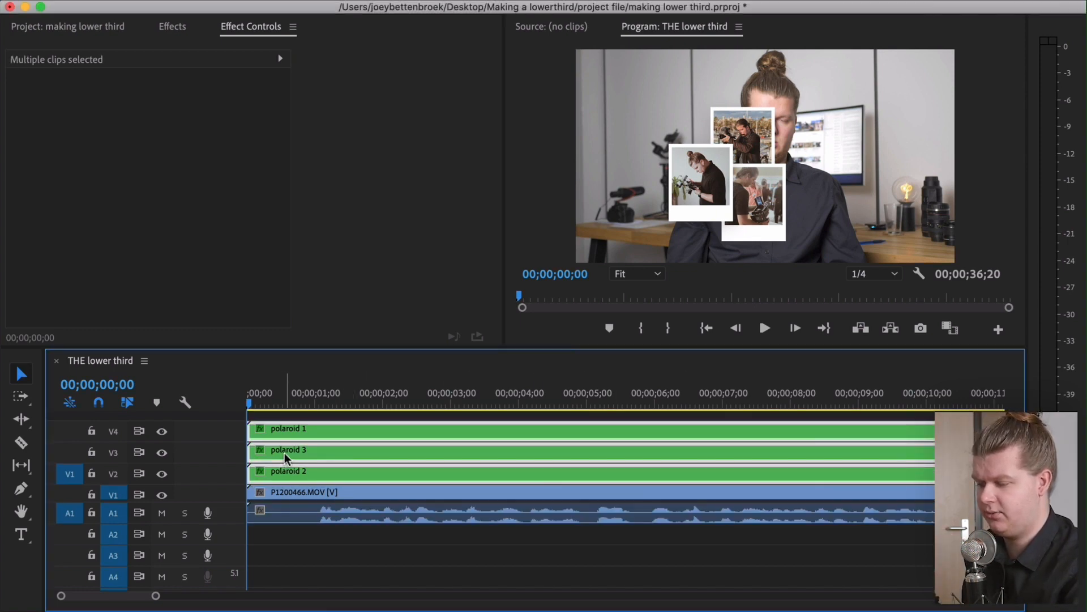
right_click(285, 465)
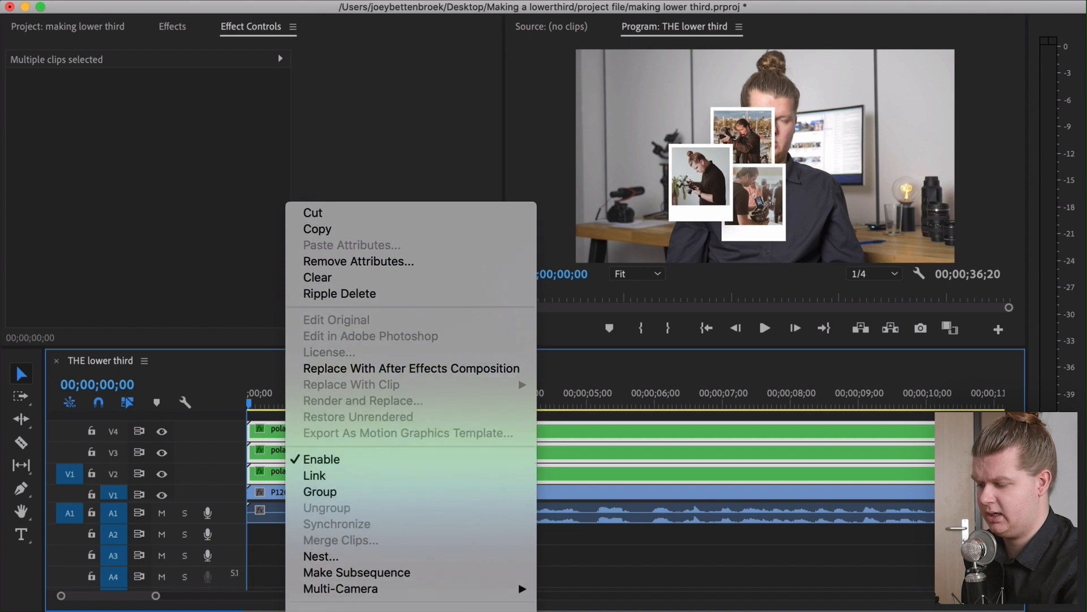
left_click(306, 475)
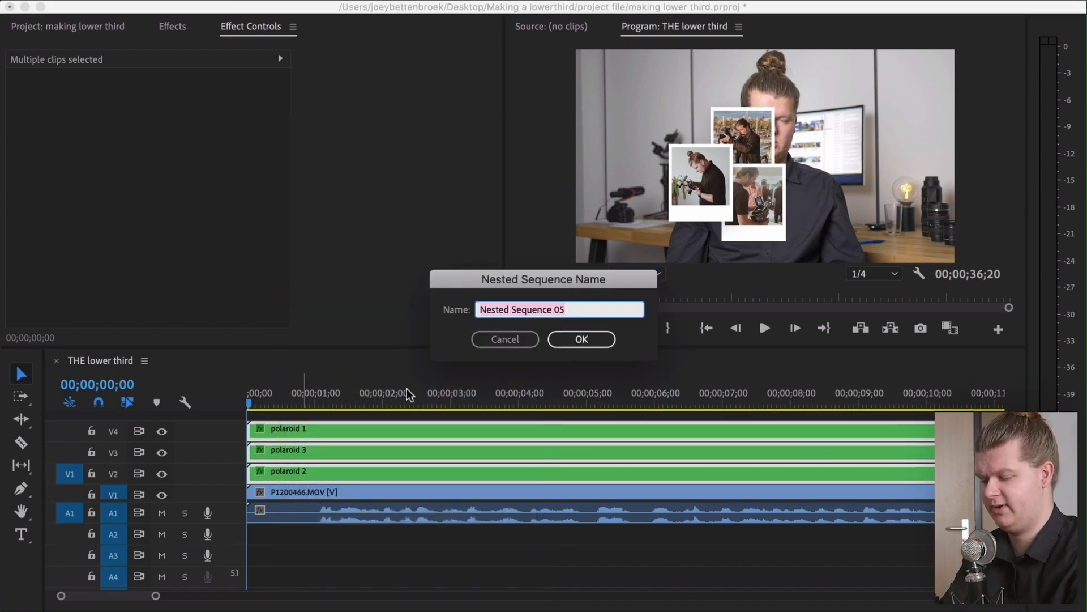
type("polaroid stack")
key("Return")
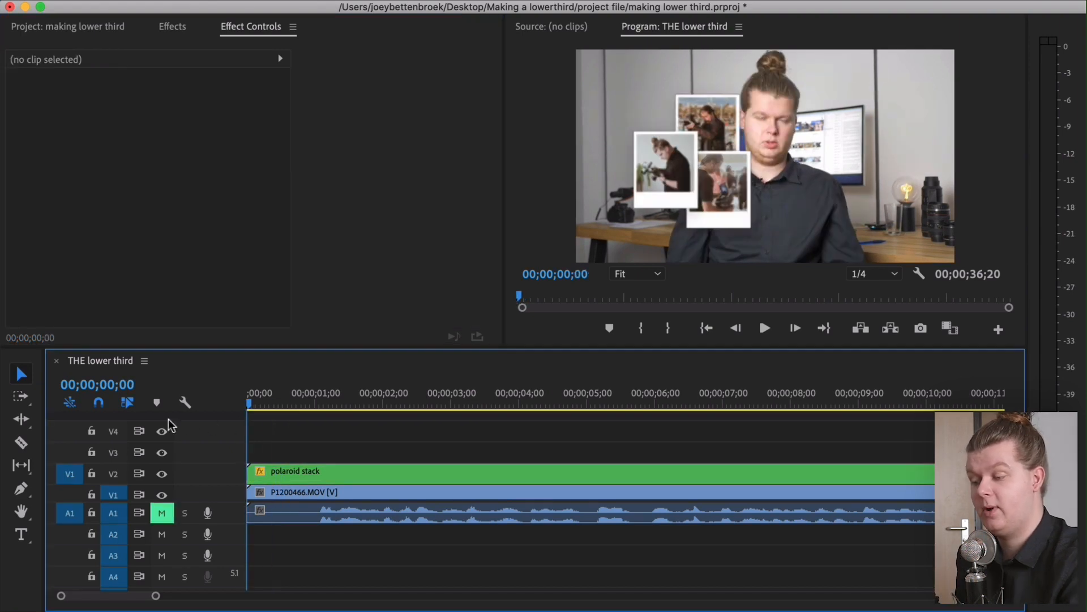
Scale the polaroid stack clip to 50 and move it down to the lower-left corner of the frame
key("space")
key("Home")
key("space")
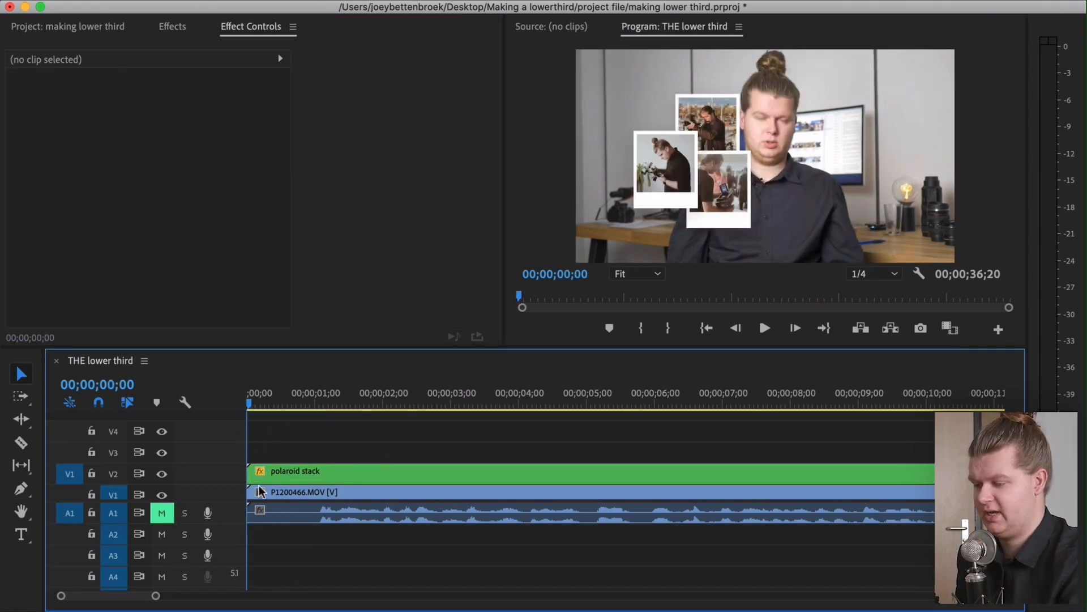
left_click(283, 472)
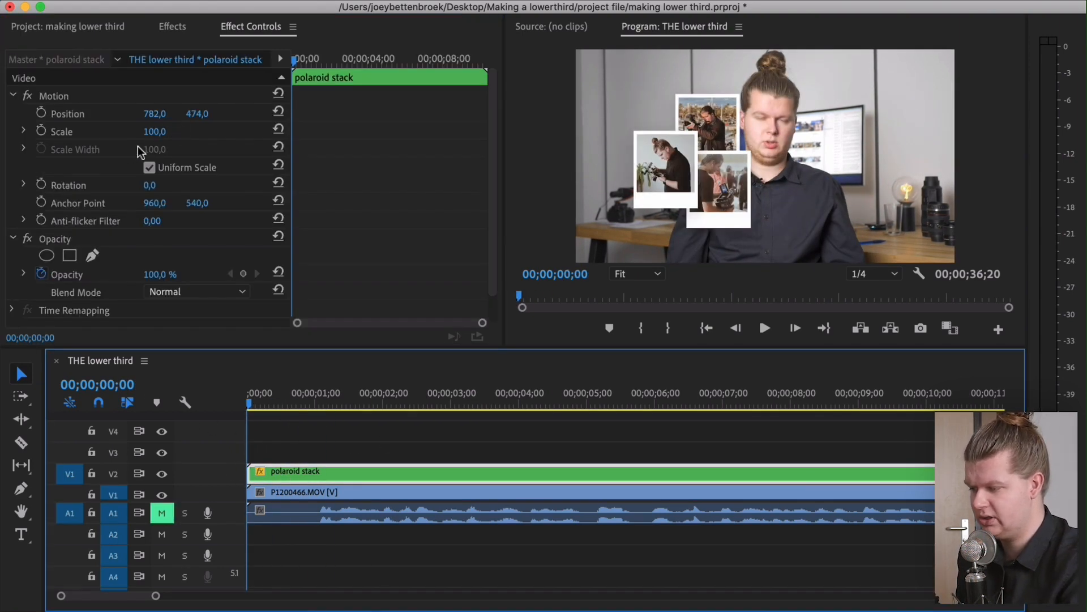
left_click_drag(161, 132, 0, 114)
left_click_drag(202, 114, 385, 114)
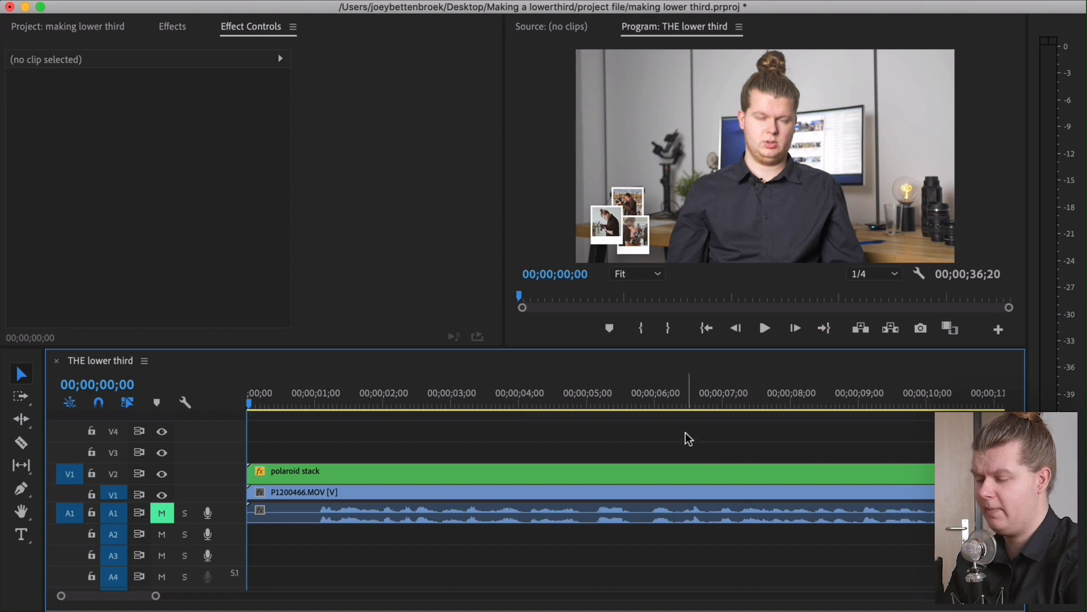
Create a 1920×1080 white color matte named "name bar" and place it above the polaroid stack at the sequence start
scroll(685, 432, "right", 8)
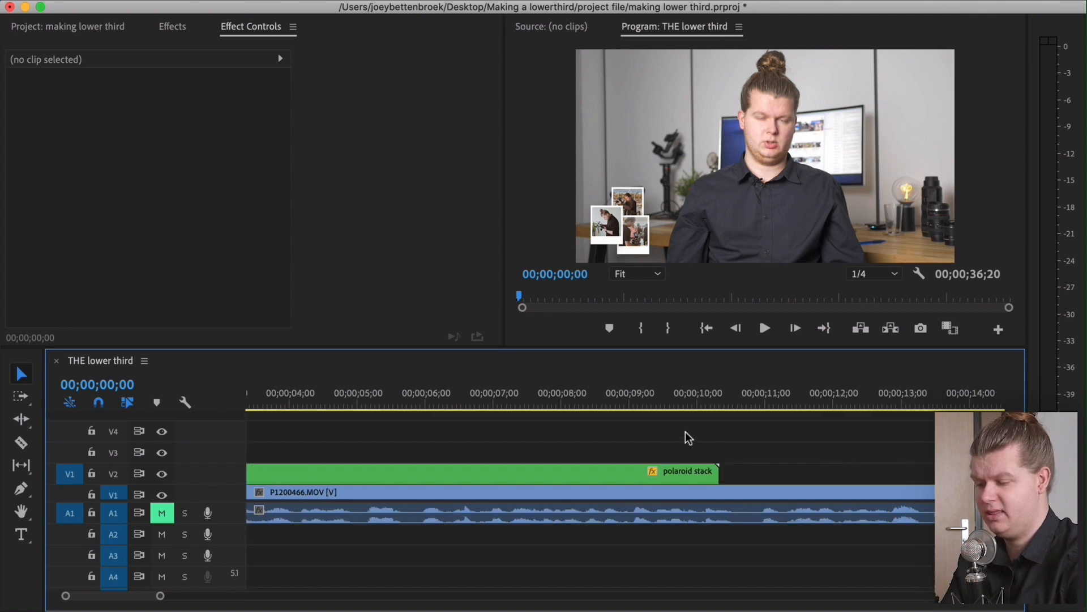
scroll(681, 417, "left", 2)
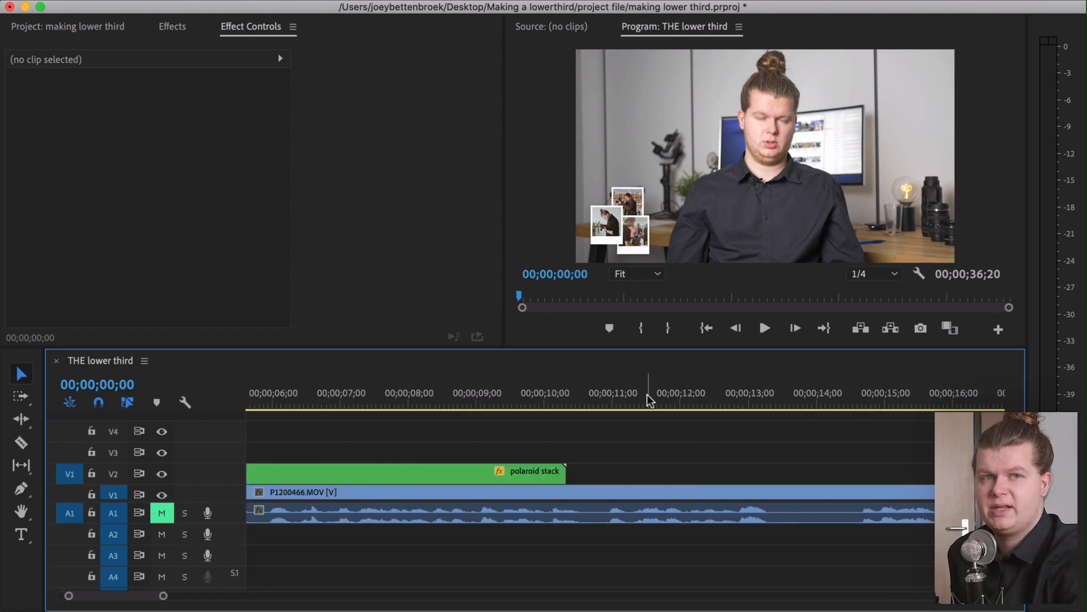
scroll(651, 394, "right", 4)
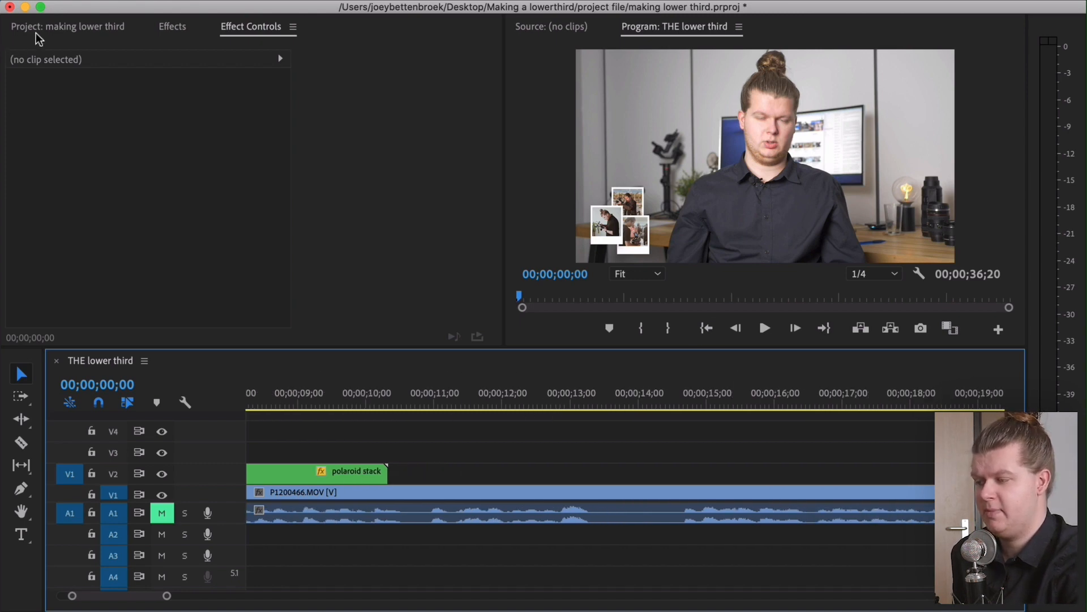
left_click(57, 27)
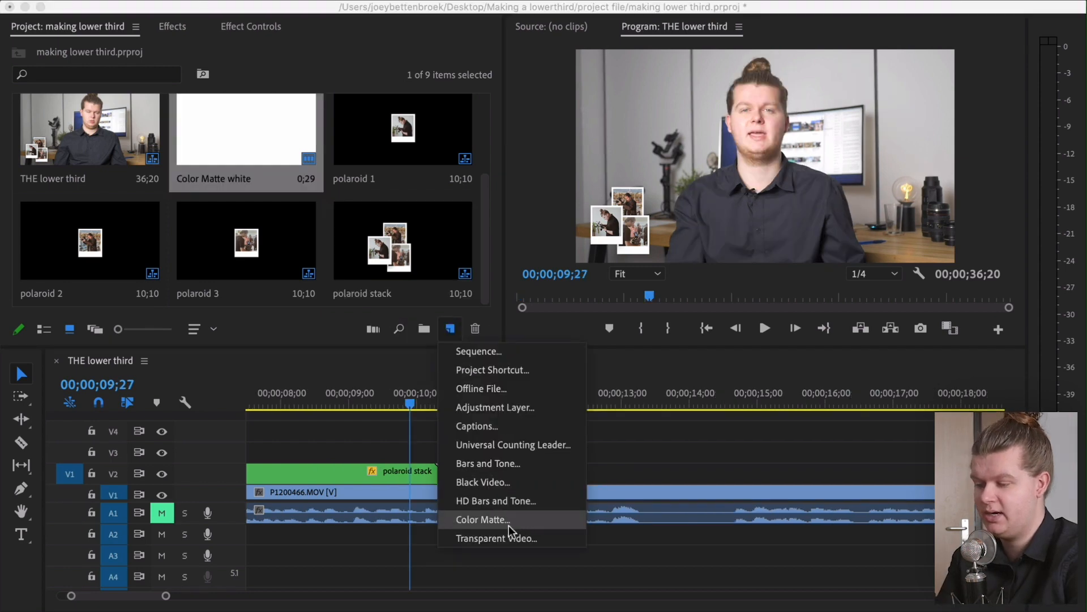
left_click(516, 517)
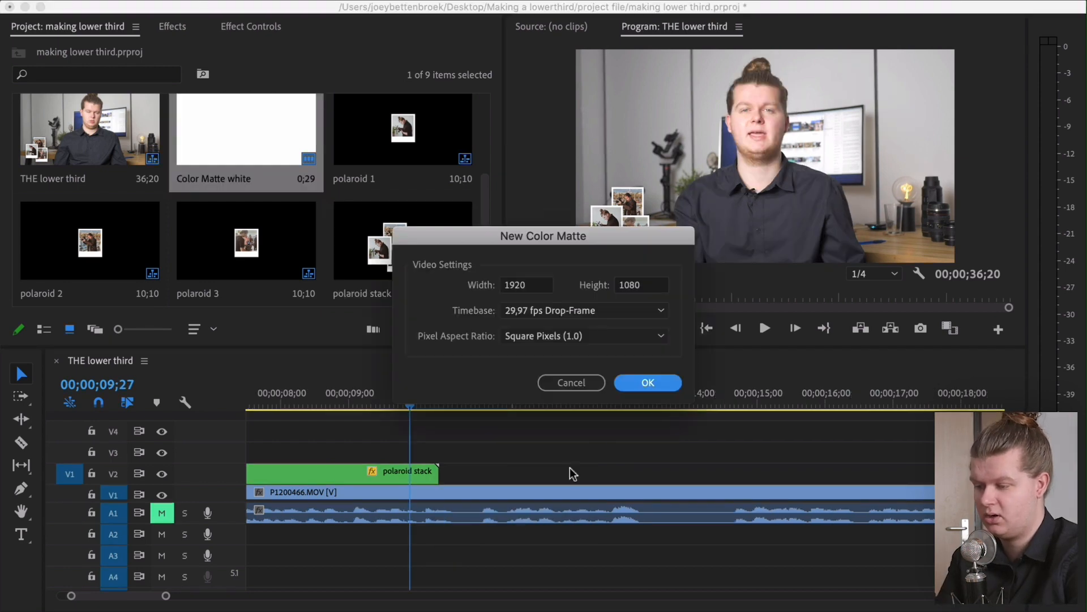
left_click(648, 383)
left_click(389, 112)
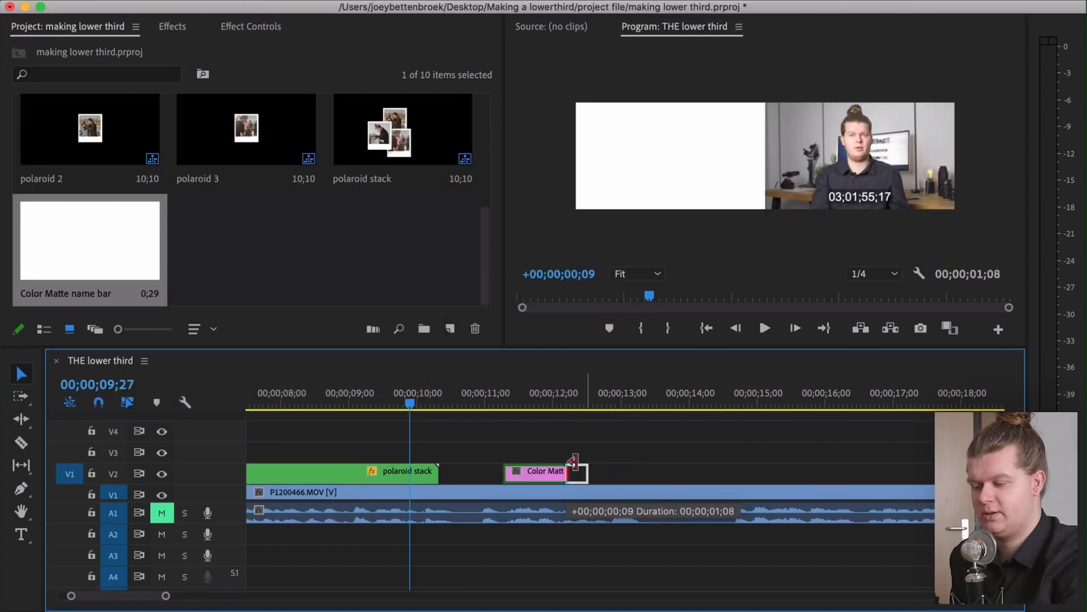
left_click_drag(574, 461, 688, 462)
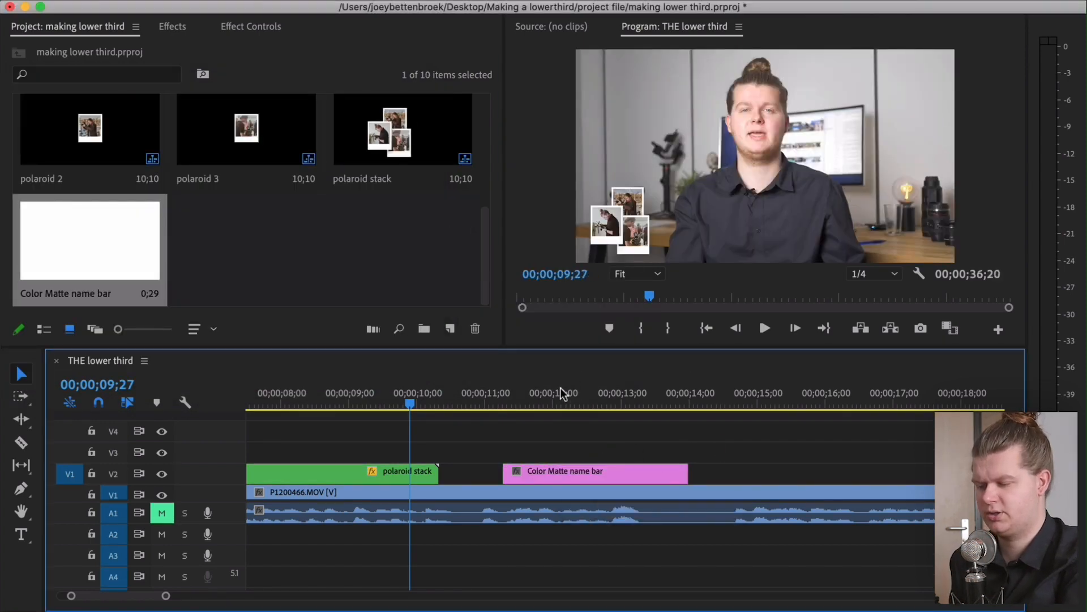
left_click(559, 406)
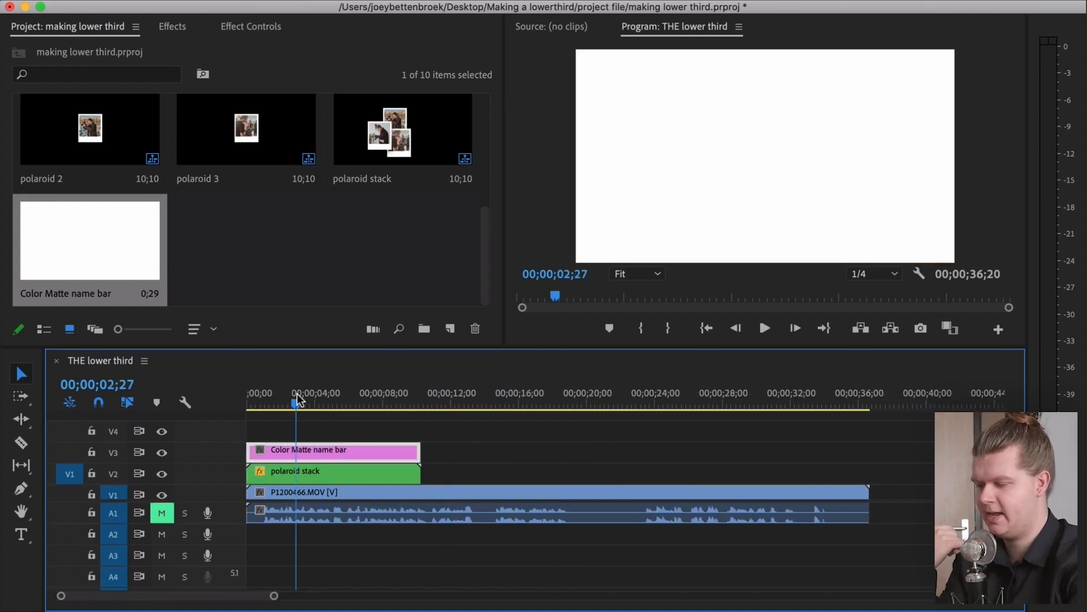
Search the effects for crop and apply Crop to the name bar matte
left_click(172, 28)
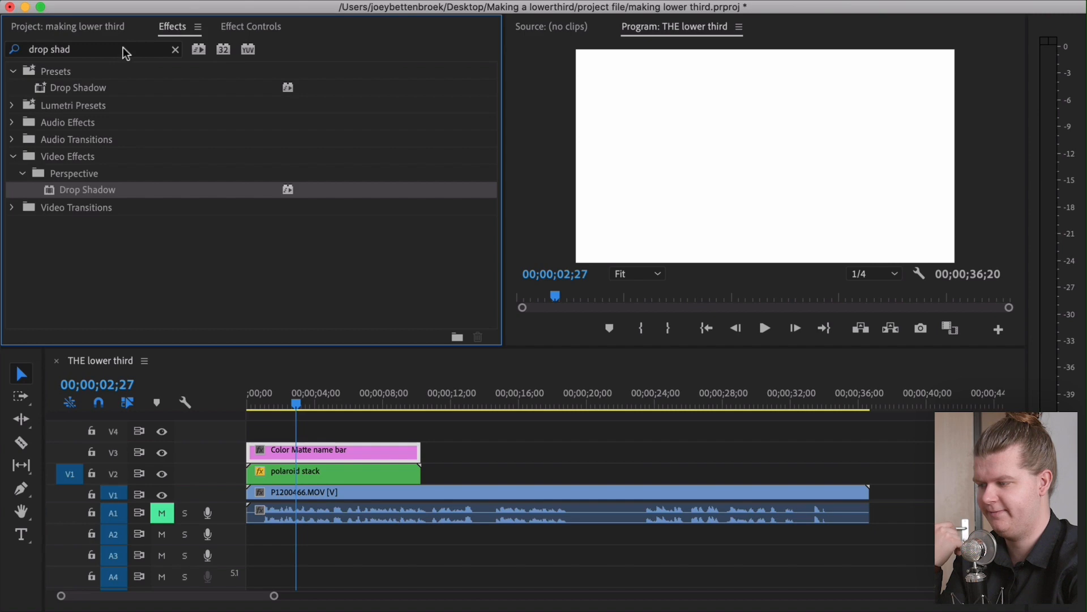
left_click(121, 49)
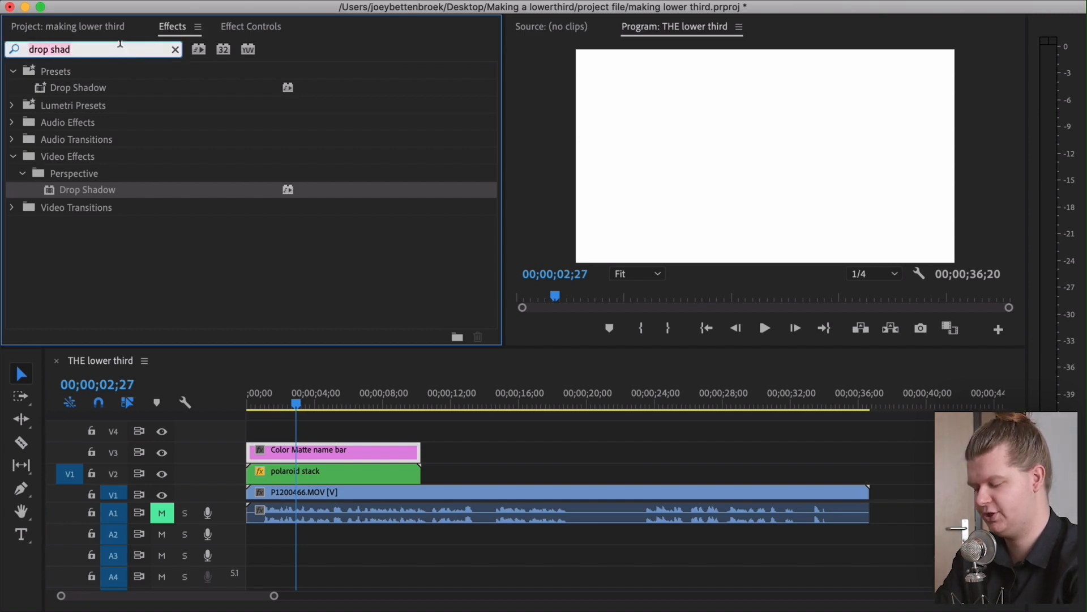
type("crop")
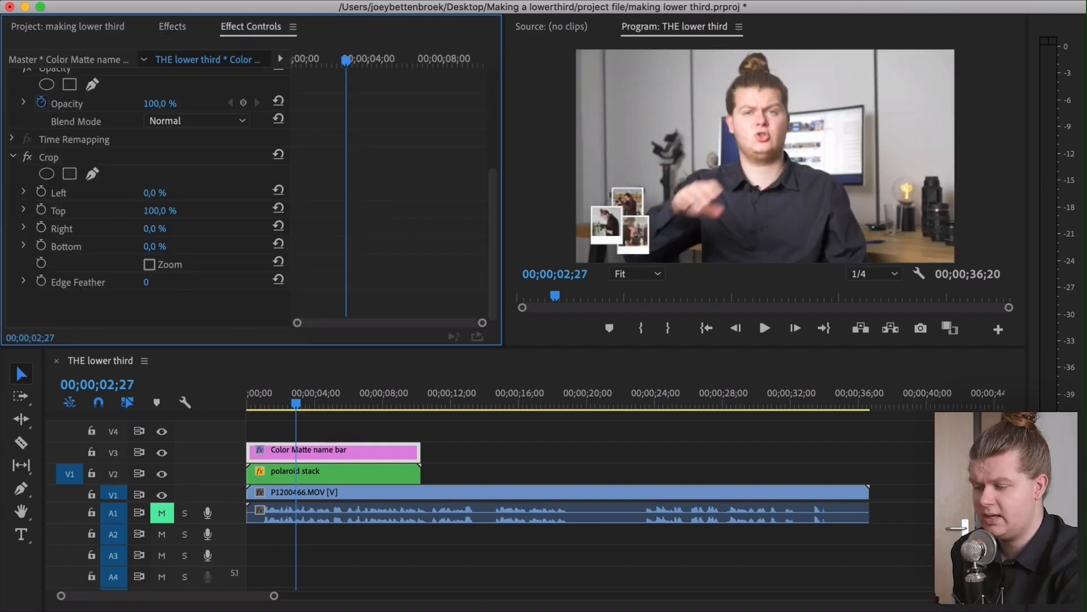
Crop the name bar matte to Left 12%, Top 42%, Right 21% and Bottom 46%
left_click_drag(157, 211, 175, 210)
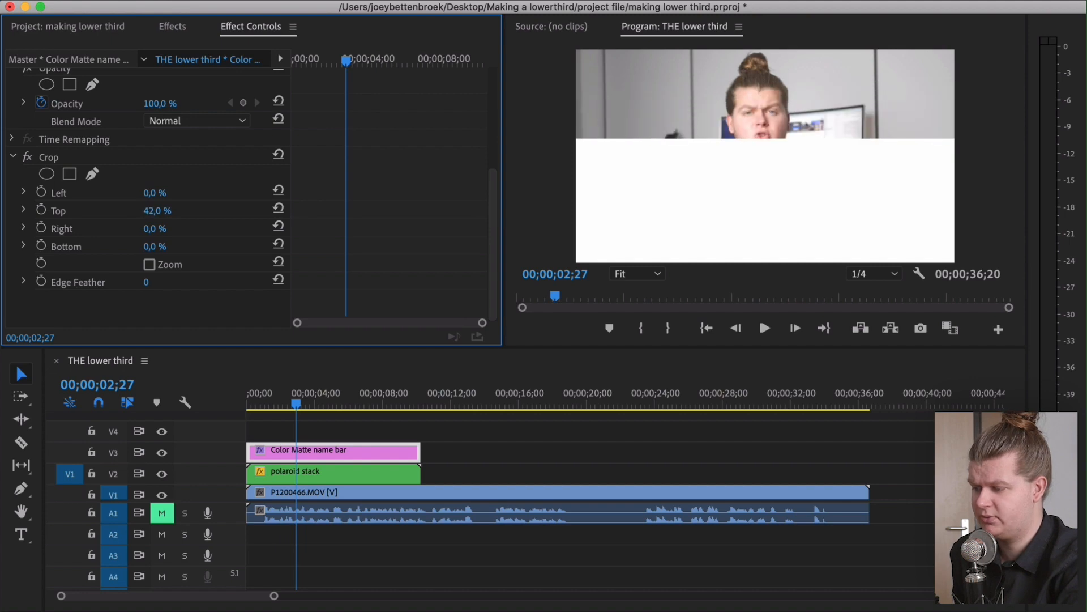
left_click_drag(149, 246, 170, 246)
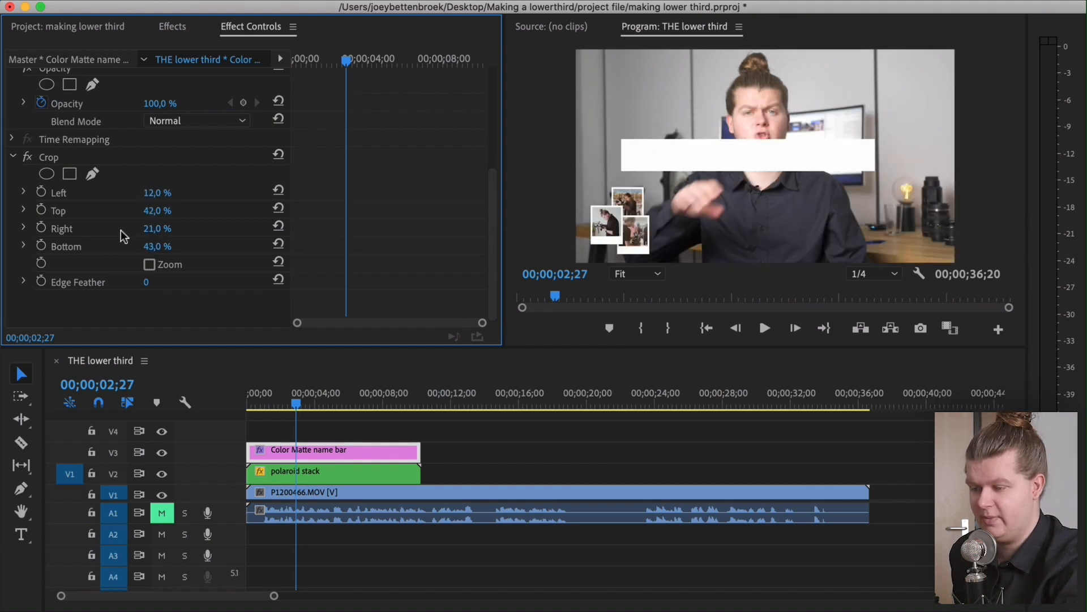
left_click_drag(152, 229, 168, 243)
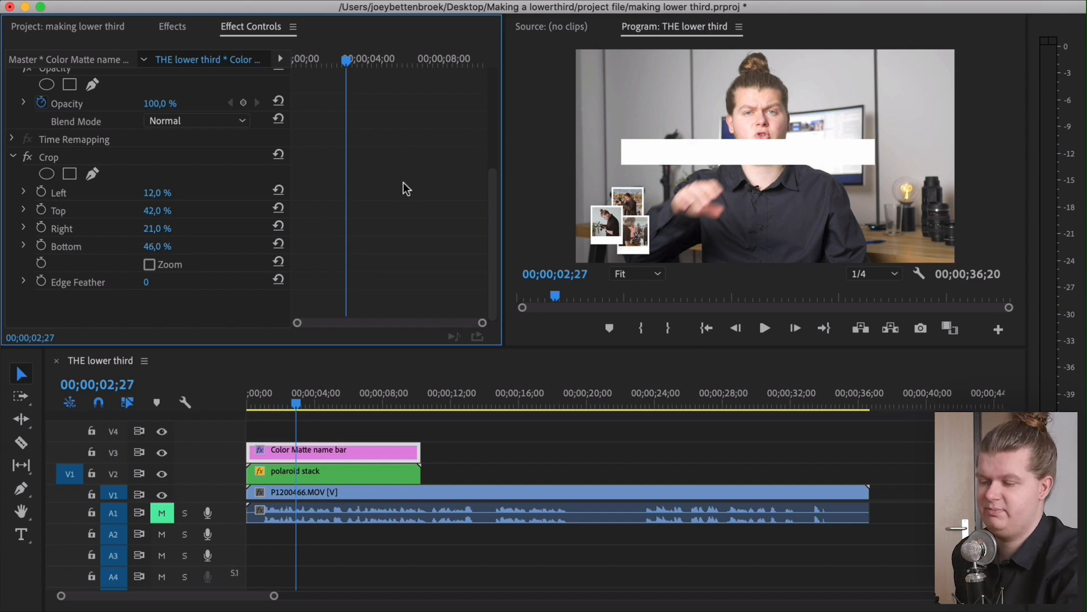
Move the polaroid stack onto the track above the name bar and set the bar's right crop to 32%
scroll(405, 188, "up", 4)
scroll(405, 188, "up", 4)
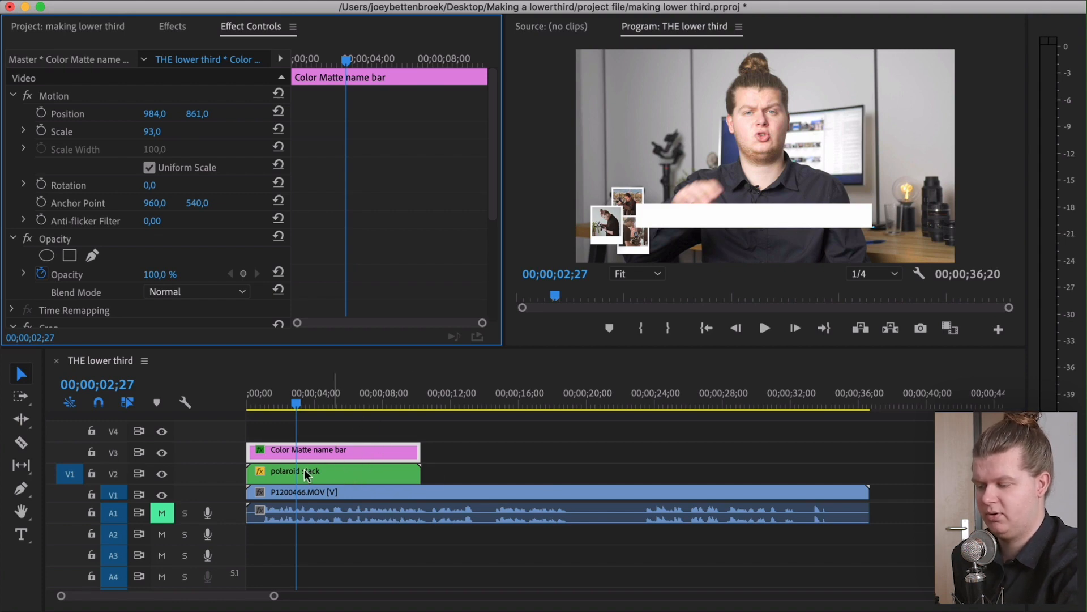
left_click_drag(309, 470, 303, 440)
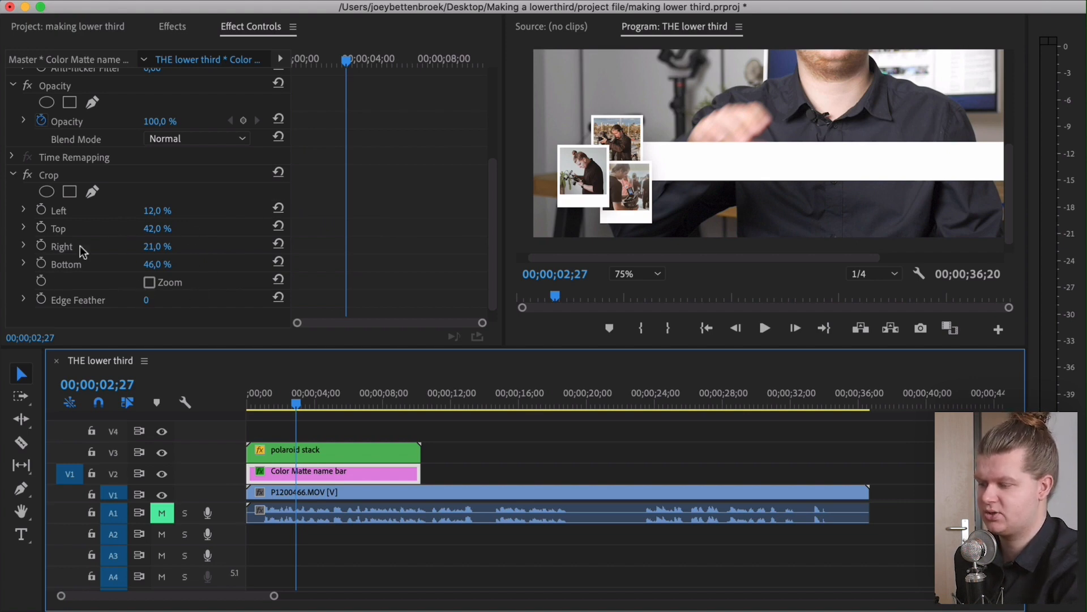
left_click_drag(158, 246, 184, 246)
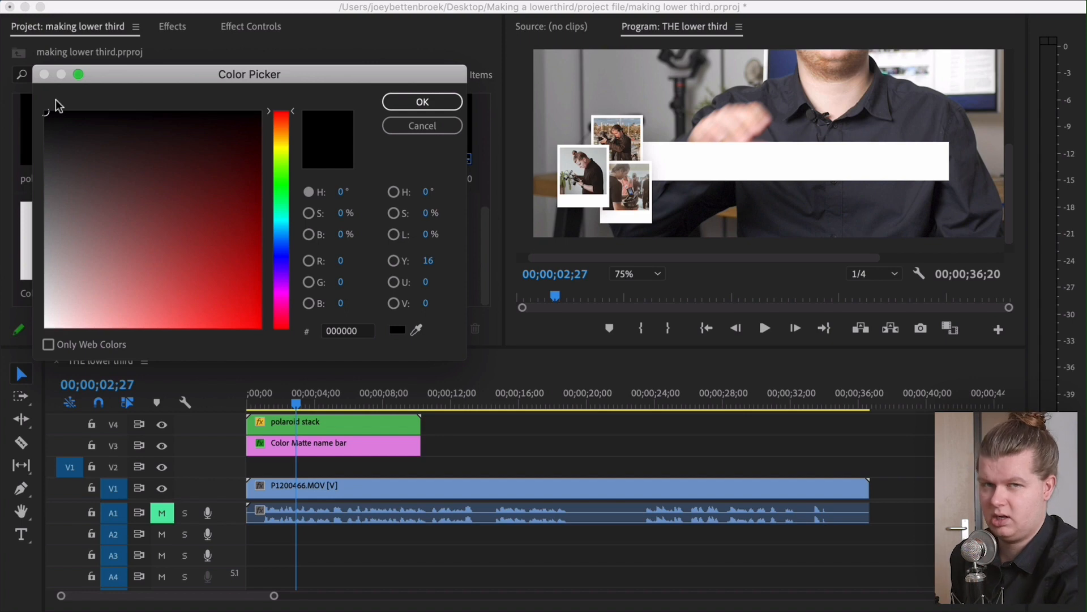
Create a near-black color matte named "not really black" and place it below the name bar, matching its length
left_click(47, 134)
left_click(428, 102)
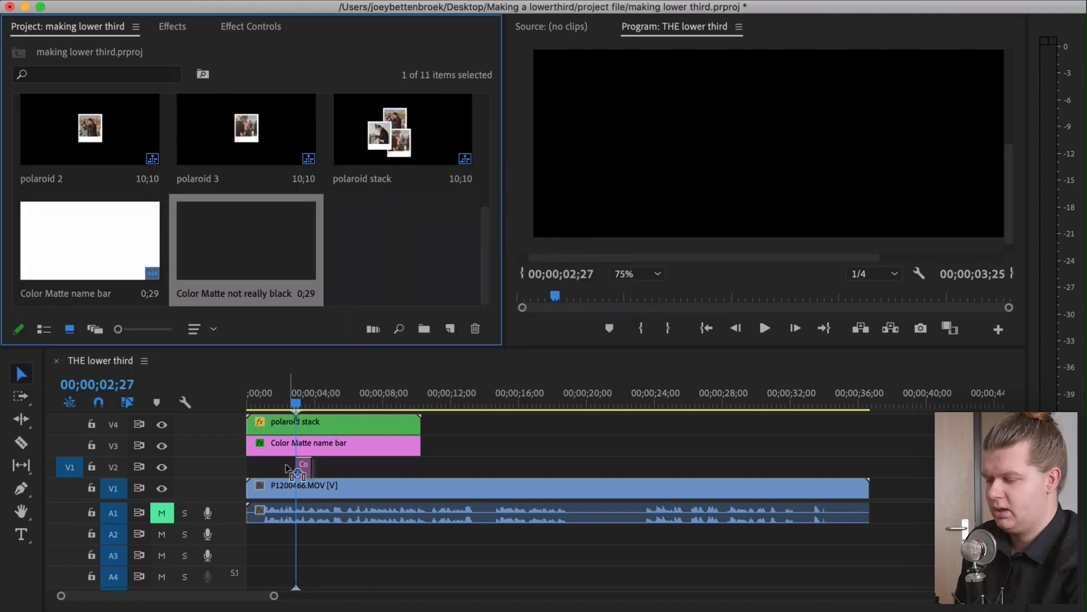
left_click_drag(288, 469, 255, 465)
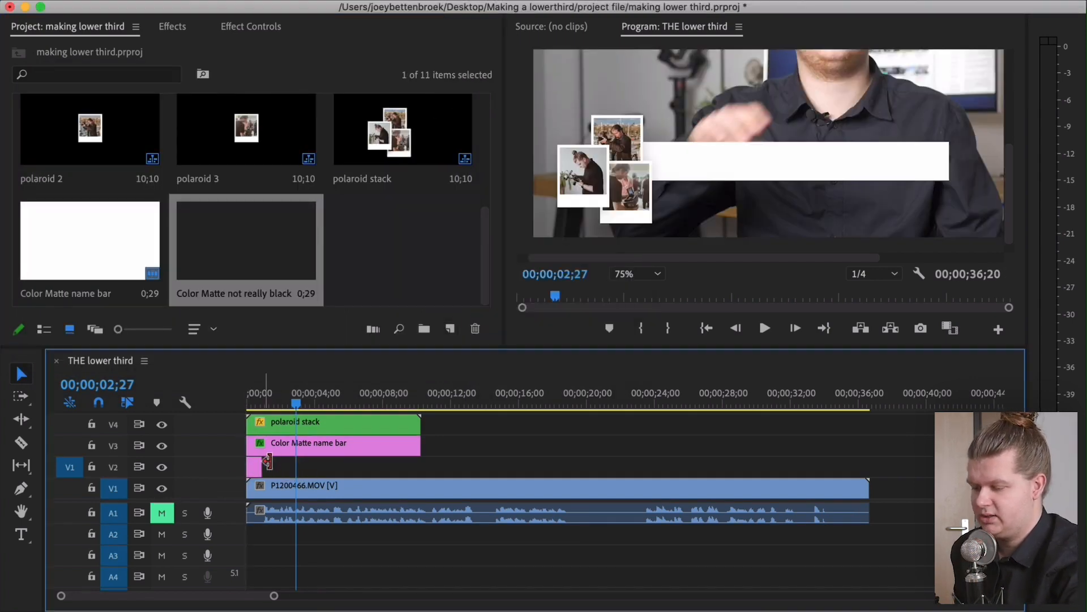
left_click_drag(398, 461, 420, 462)
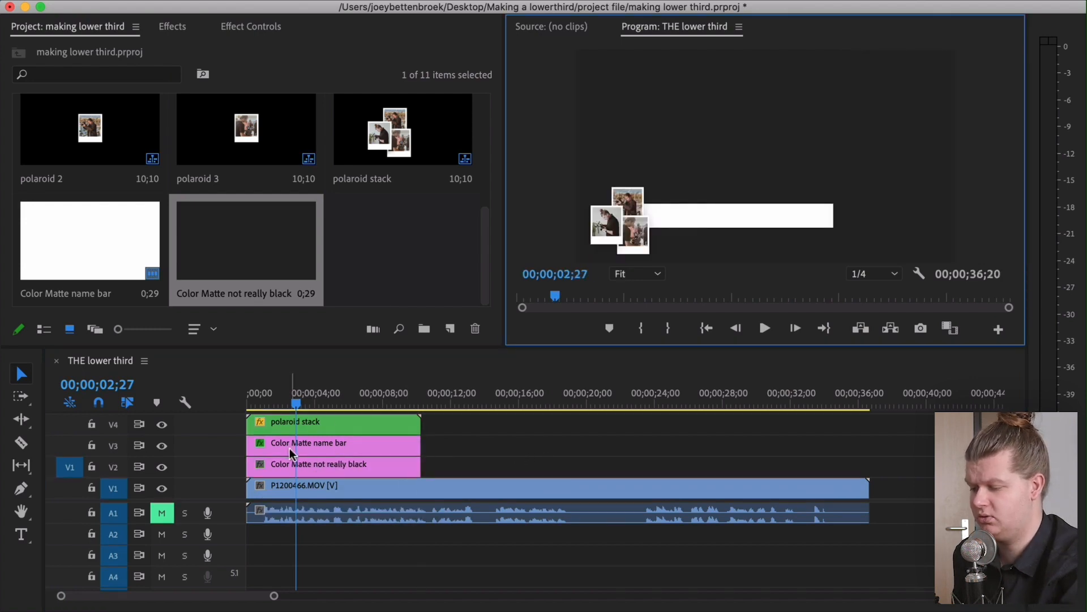
Copy the name bar's Motion and Crop effects and paste them onto the not really black matte
left_click(300, 442)
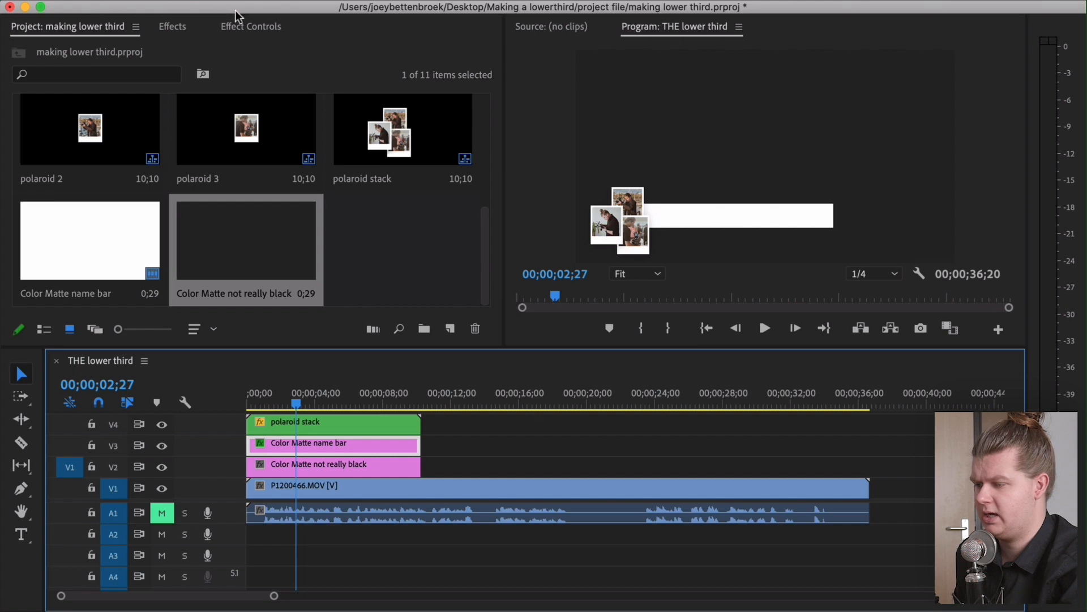
left_click(259, 28)
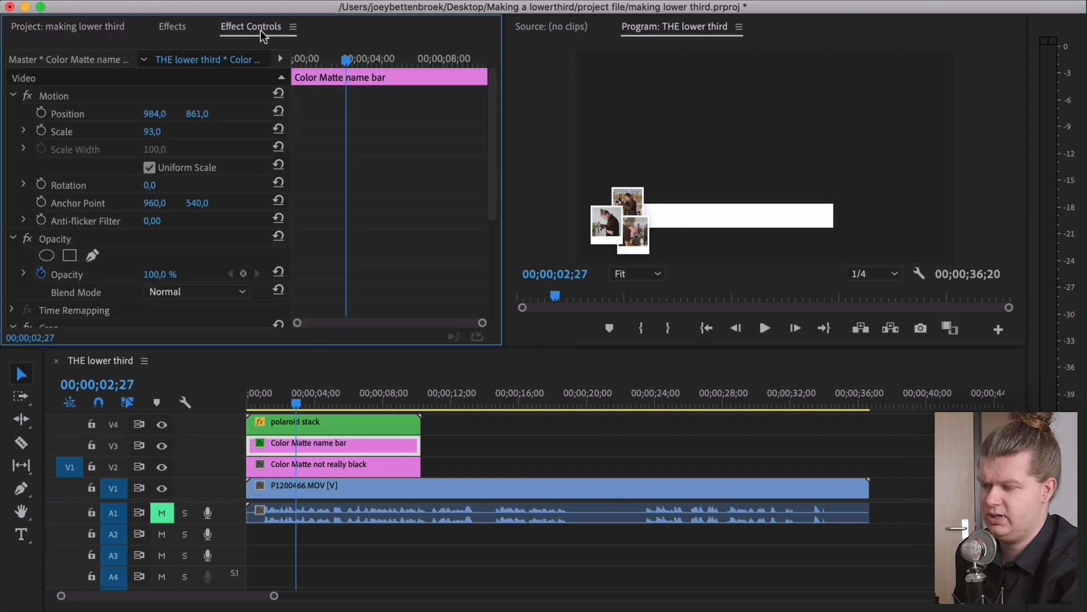
left_click(54, 97)
scroll(50, 225, "down", 4)
left_click(49, 225)
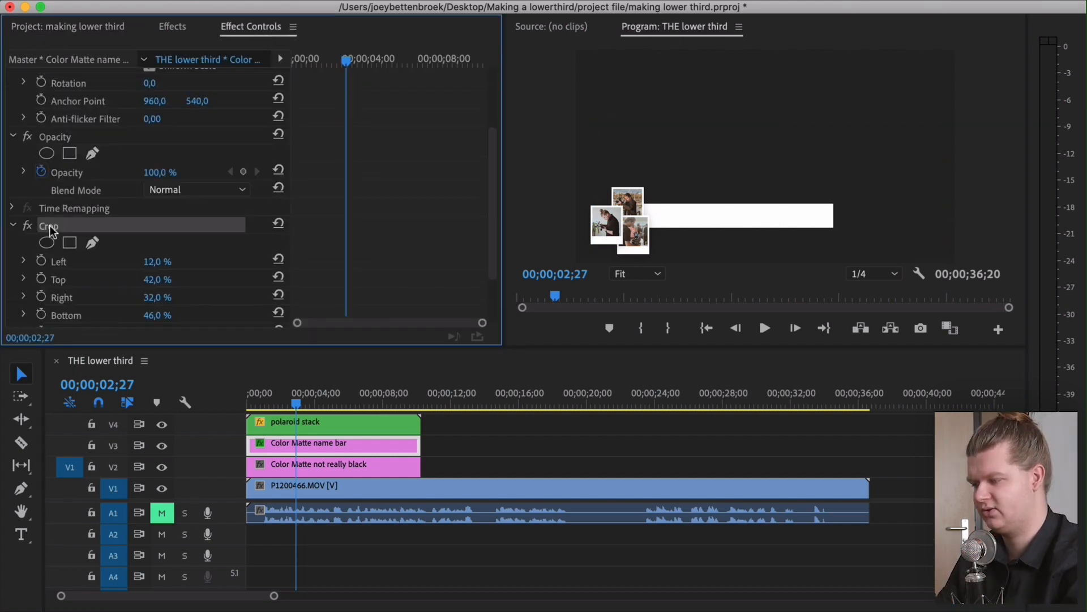
mouse_move(492, 175)
left_mouse_down()
mouse_move(497, 122)
mouse_move(491, 176)
left_mouse_up()
scroll(99, 217, "down", 1)
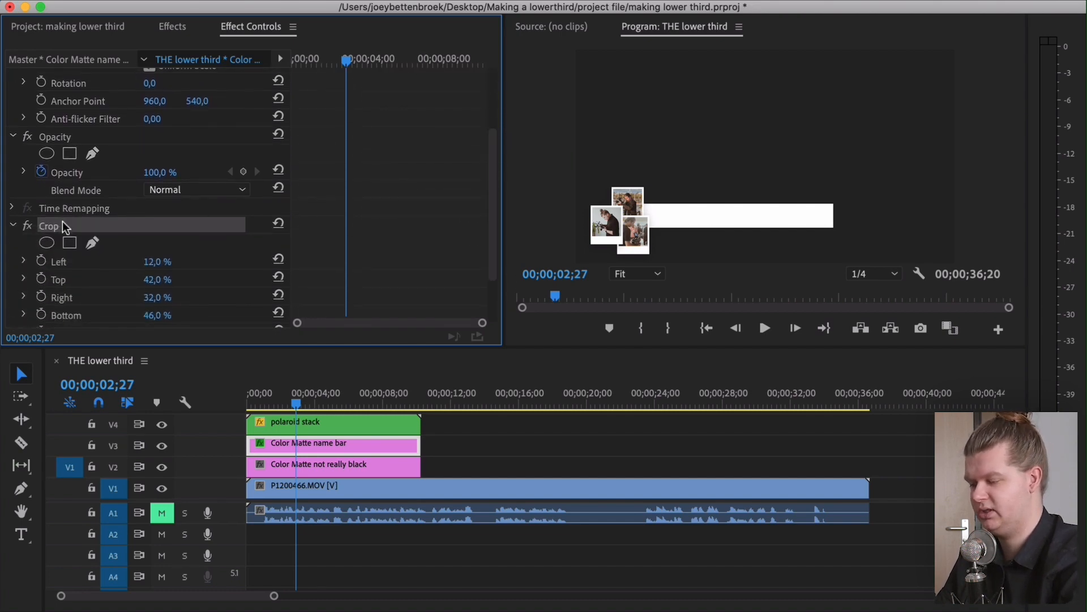
scroll(66, 224, "down", 3)
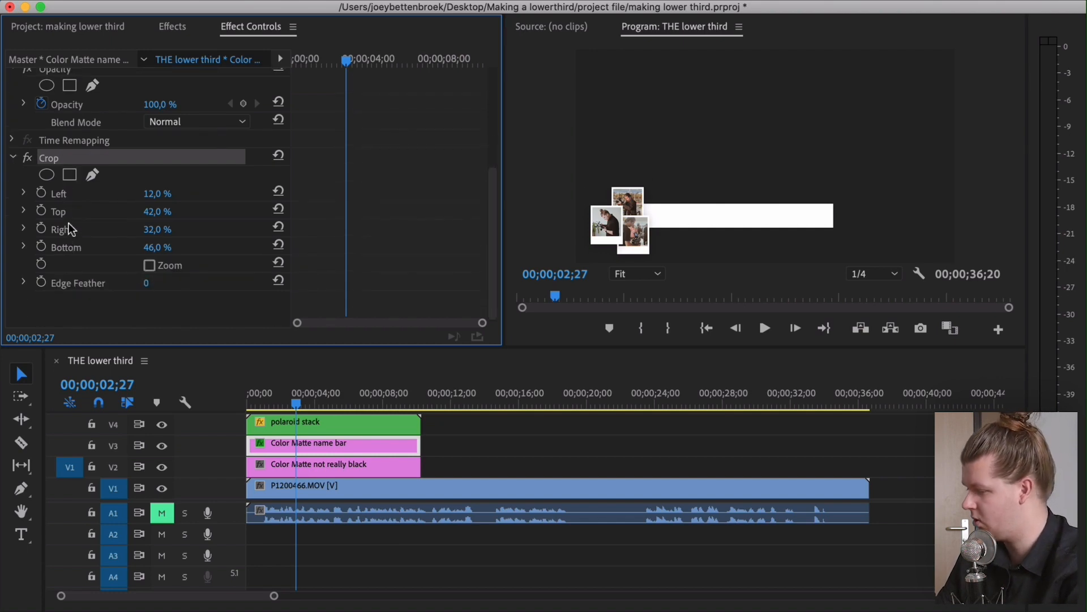
left_click(308, 461)
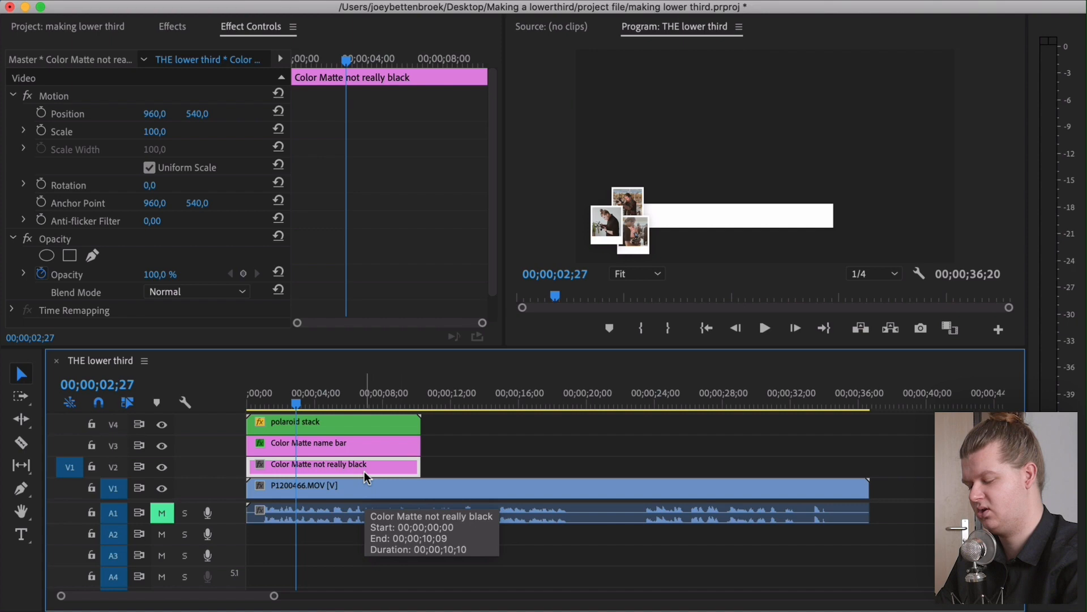
key("super+v")
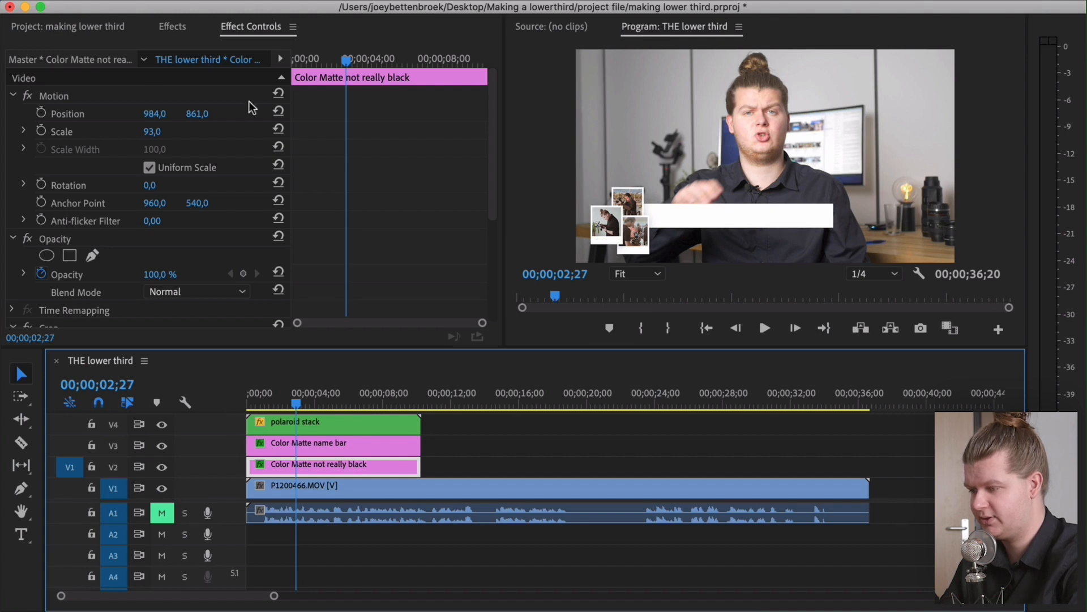
Set the black matte's position to 814, 959 and its scale to 65
left_click_drag(205, 116, 280, 116)
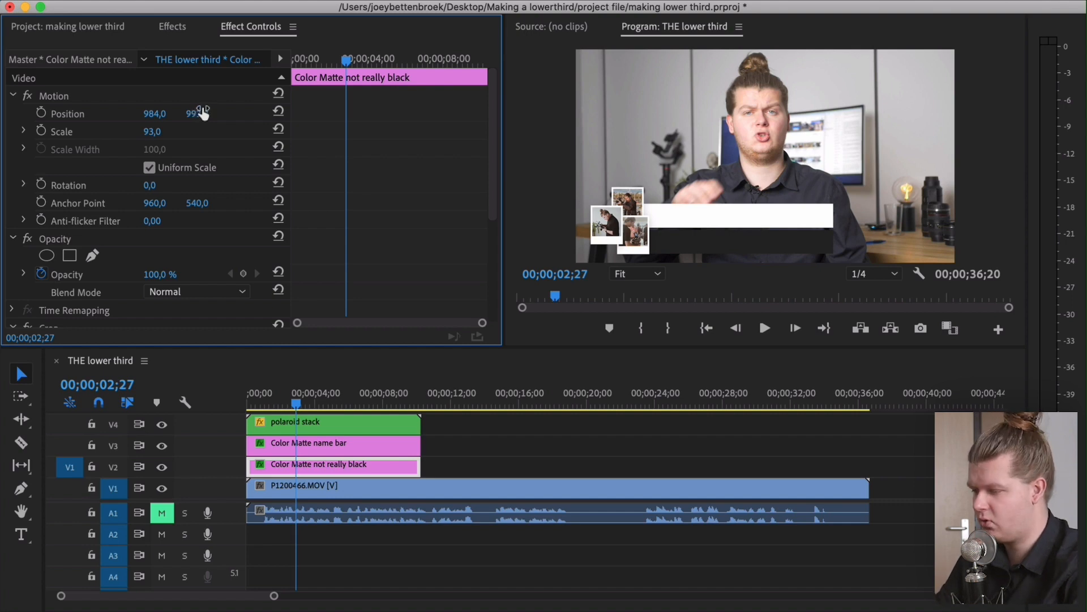
left_click_drag(170, 131, 155, 131)
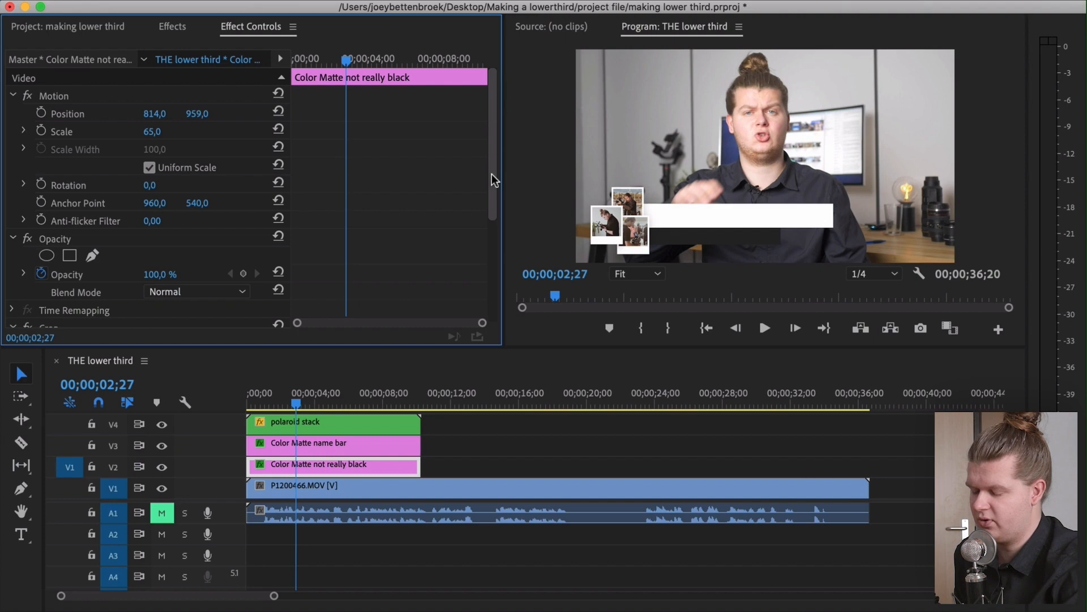
Copy the Drop Shadow effect from the top polaroid inside the polaroid stack sequence
left_click_drag(491, 175, 508, 261)
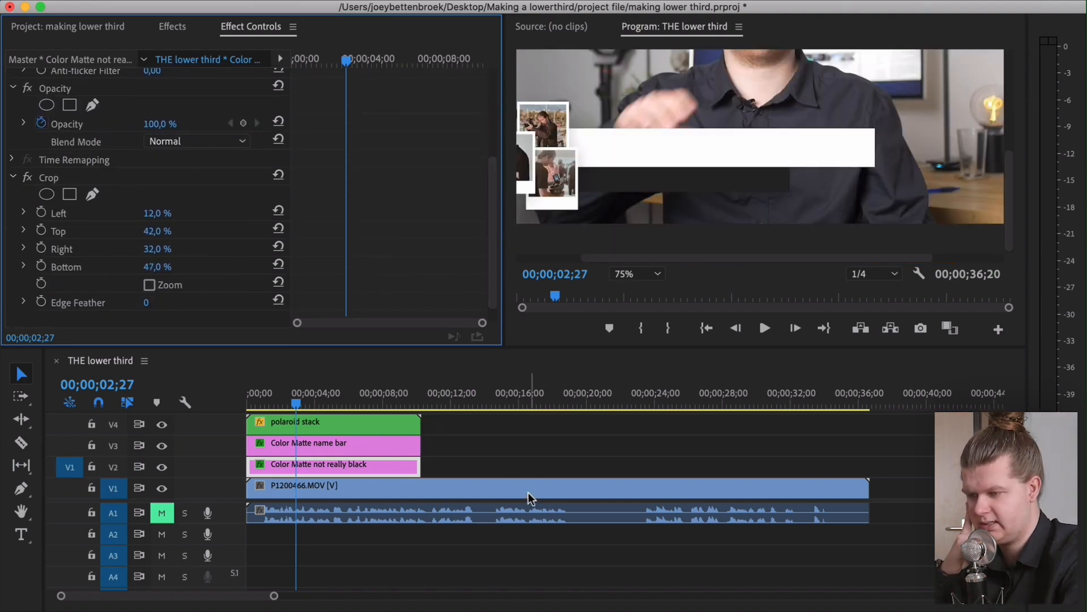
left_click(508, 461)
key("minus")
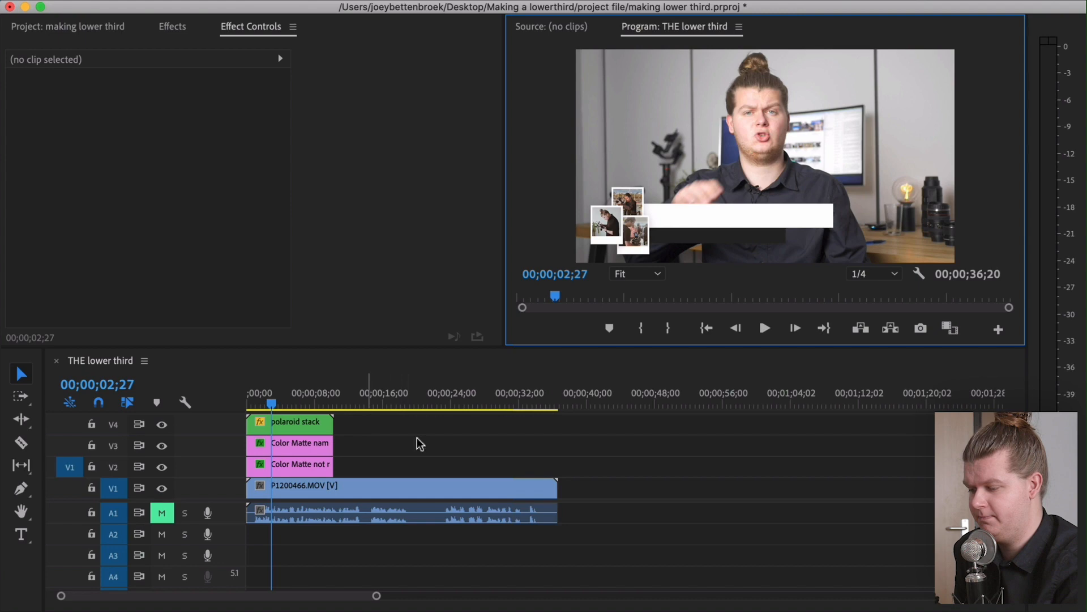
left_click(295, 425)
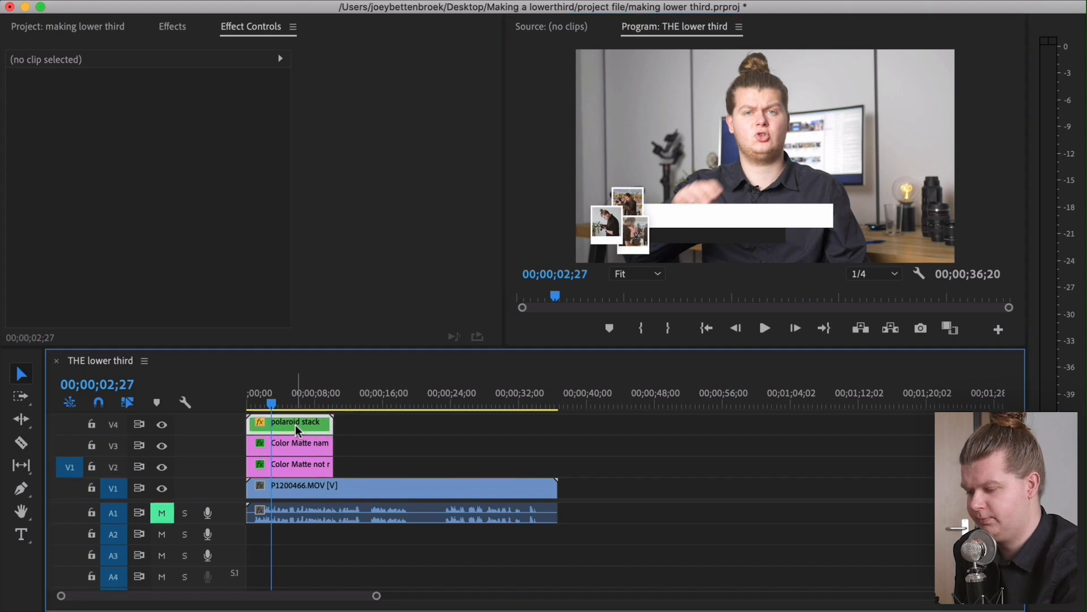
double_click(295, 425)
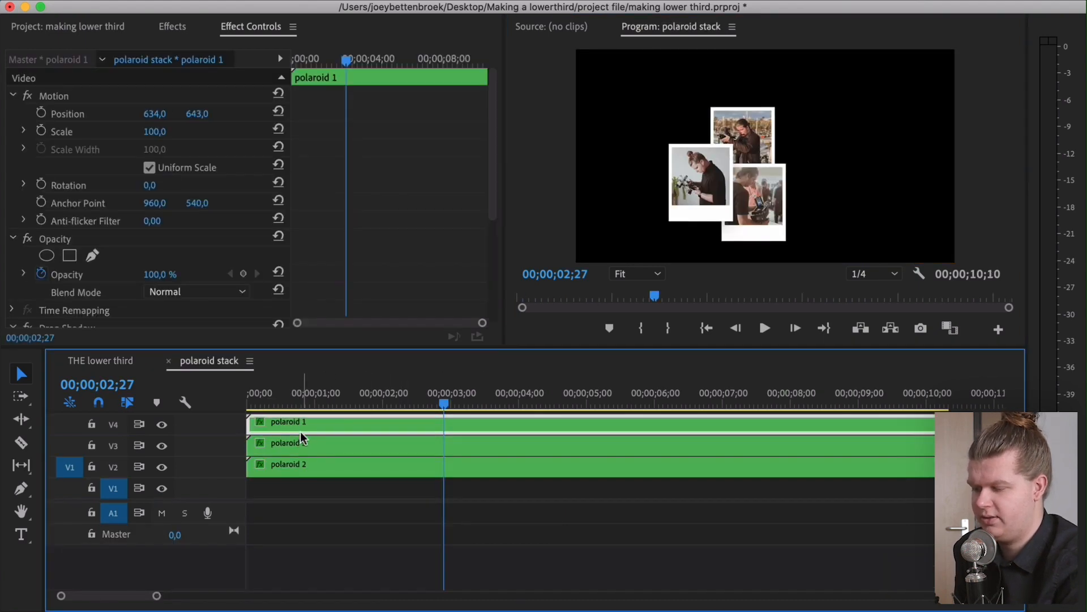
scroll(339, 227, "down", 5)
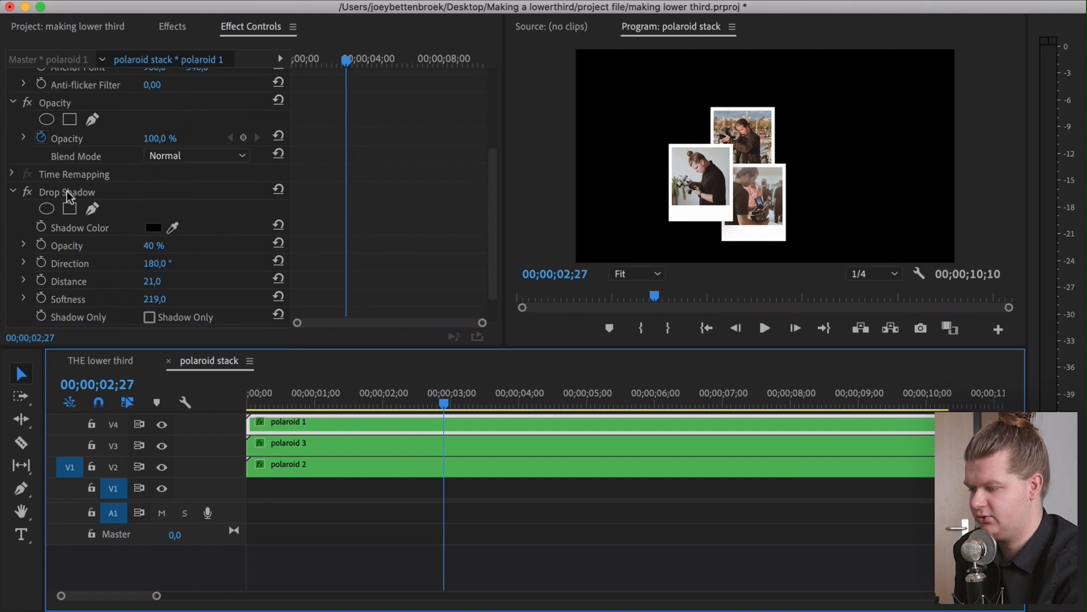
left_click(67, 193)
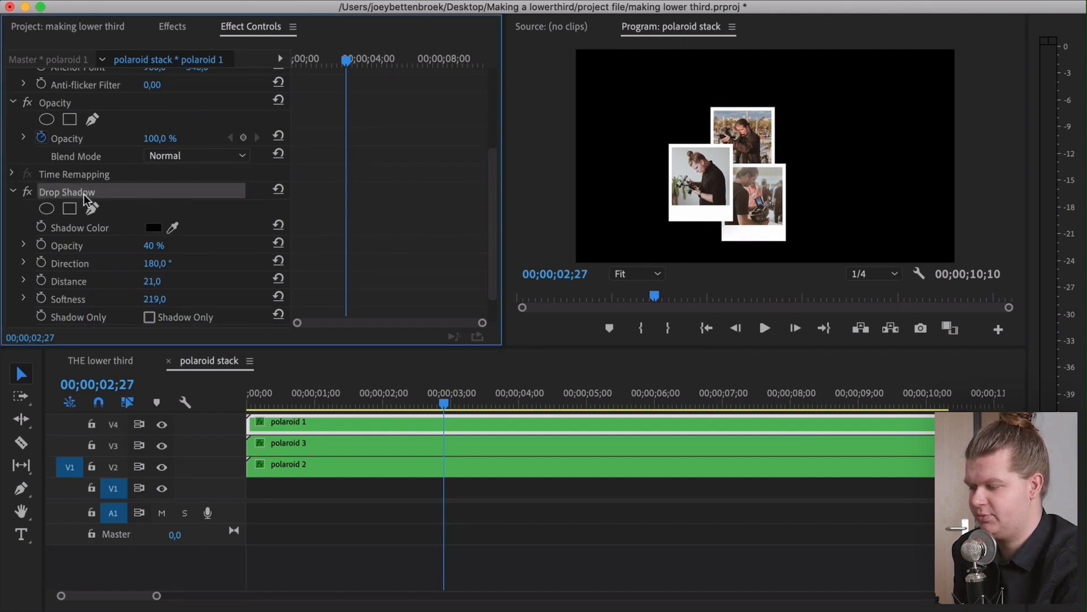
right_click(84, 195)
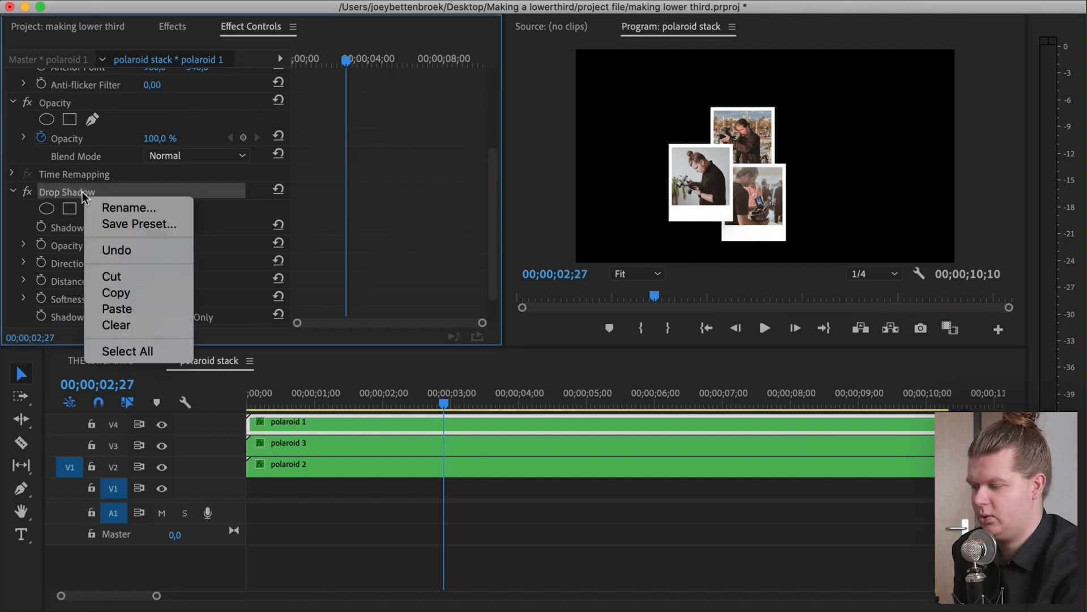
left_click(140, 291)
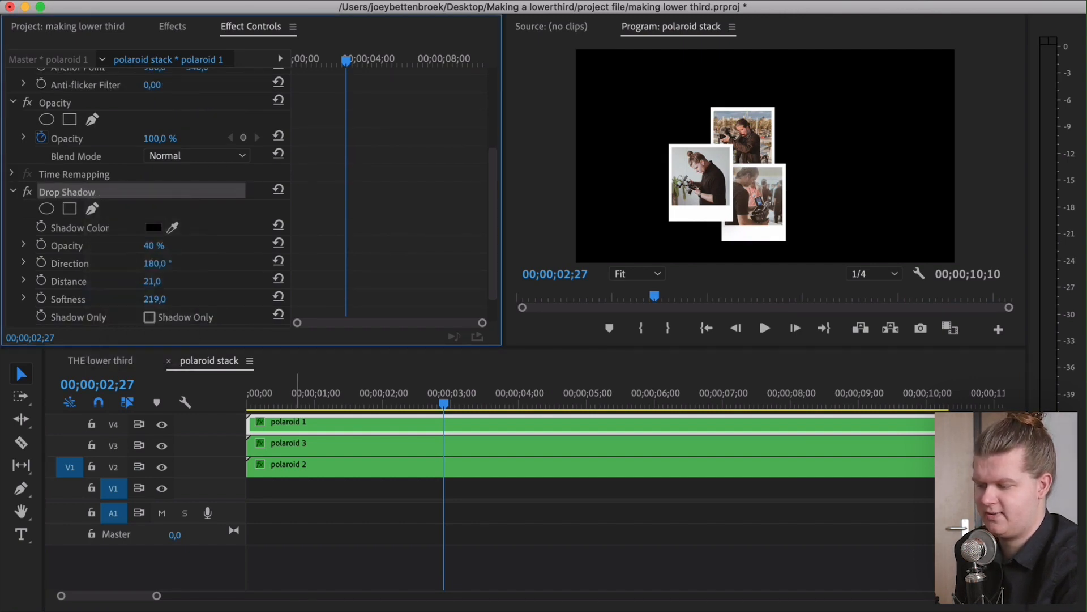
Paste the drop shadow onto the name bar and the not really black matte
left_click(170, 361)
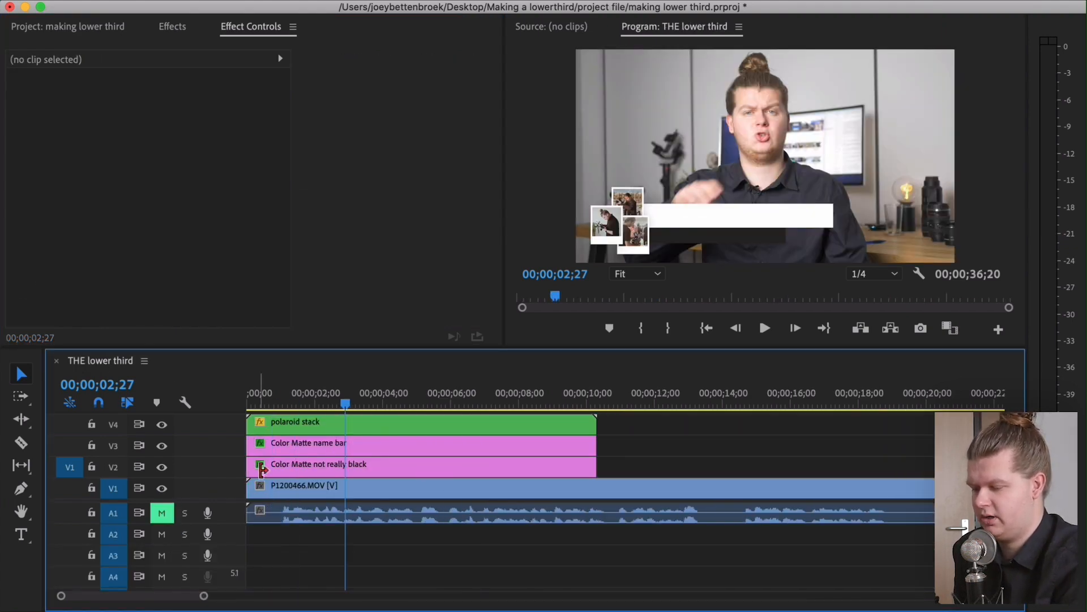
left_click(304, 442)
left_click(311, 468)
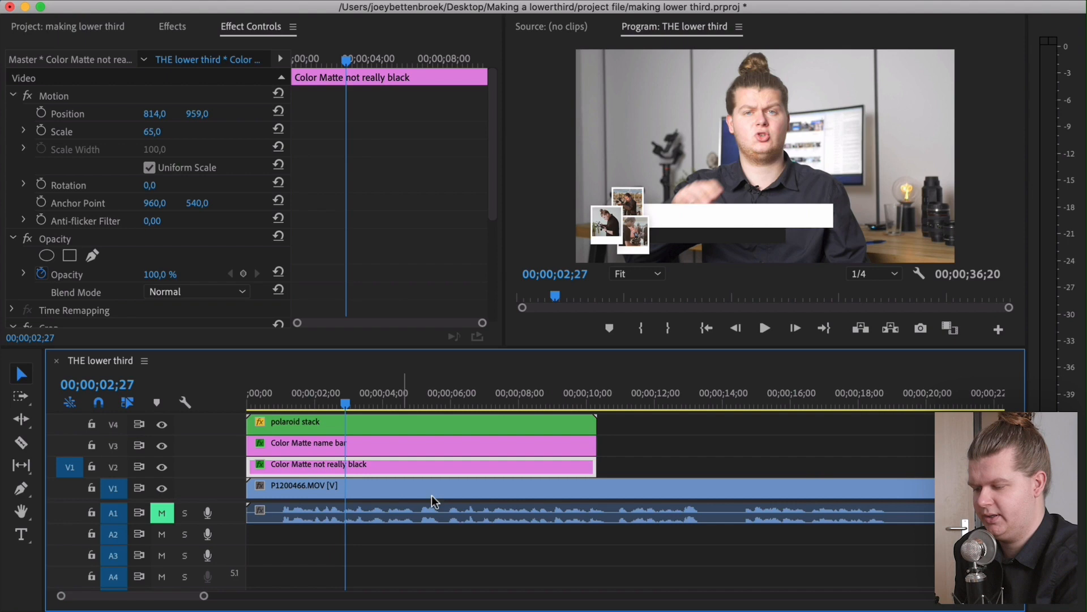
left_click_drag(628, 465, 562, 445)
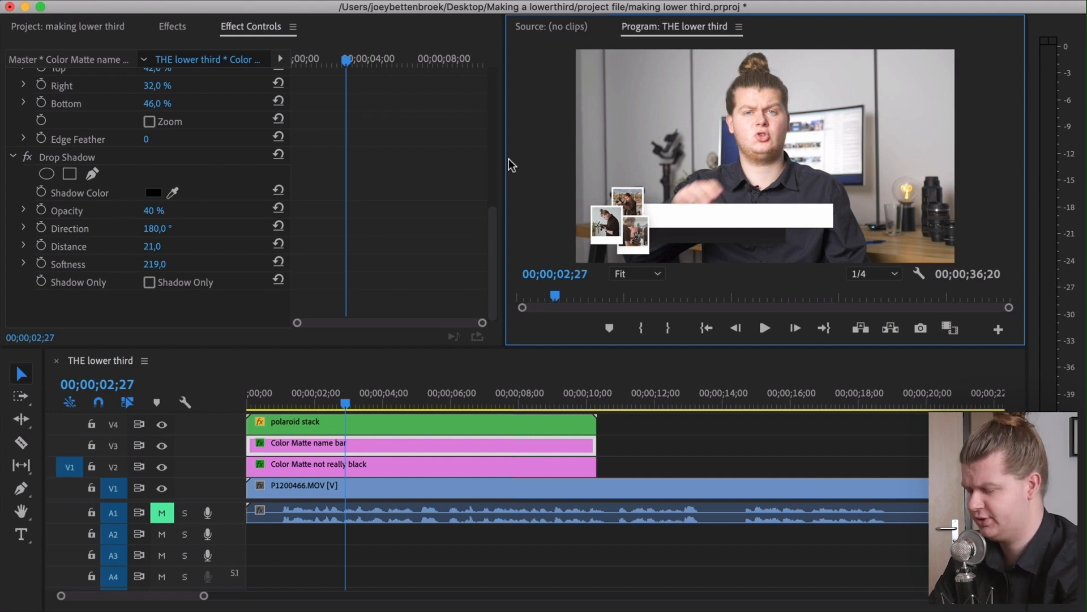
Create a text layer on the video by pasting the presenter's name
left_click(22, 534)
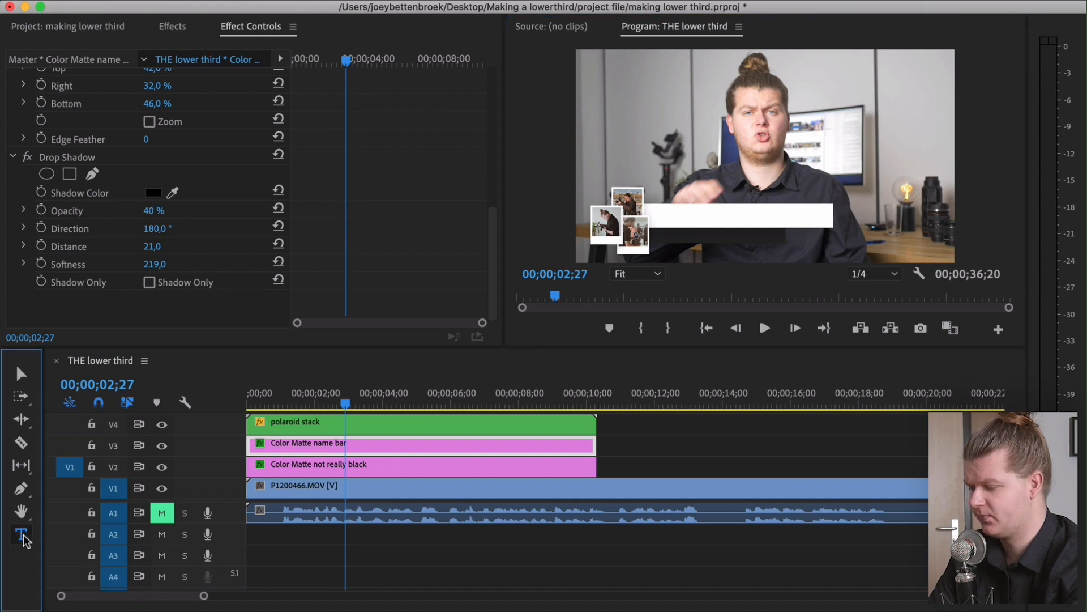
left_click(708, 149)
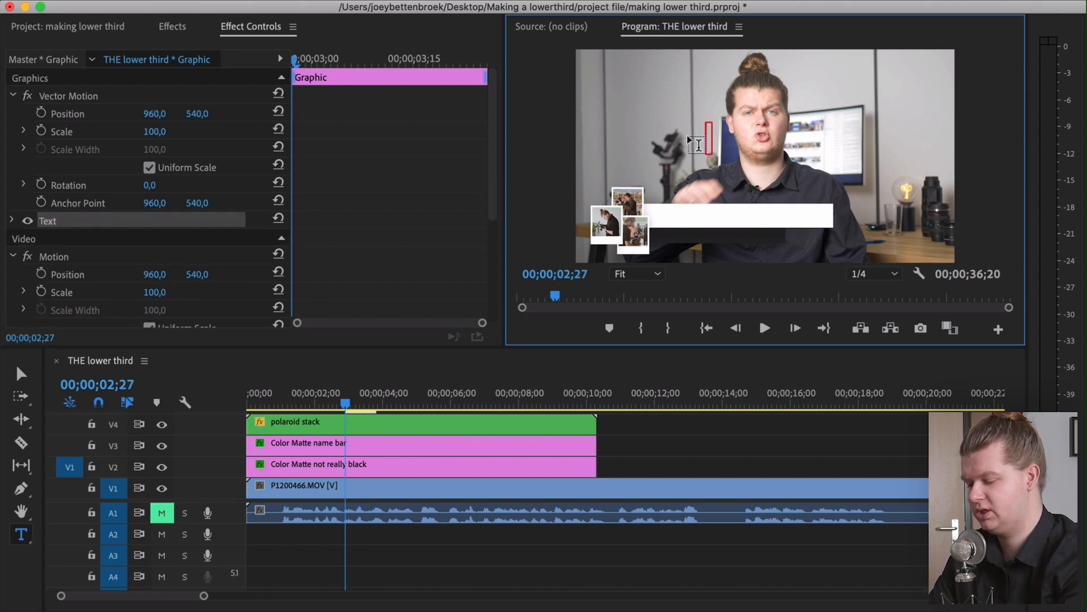
key("super+v")
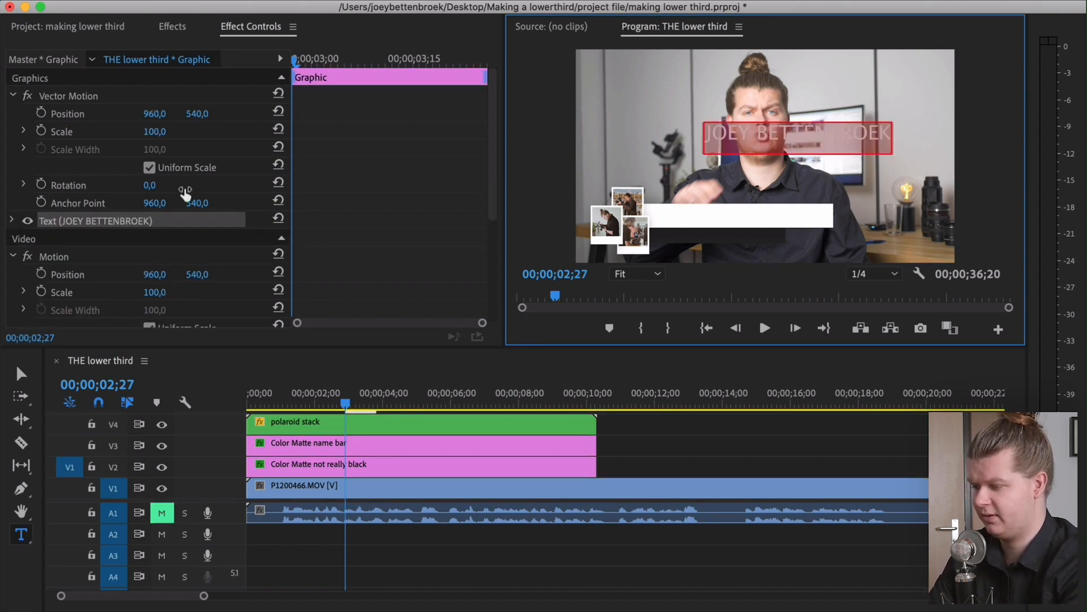
Set the name text's font to Oswald Bold
left_click(12, 221)
scroll(68, 221, "down", 3)
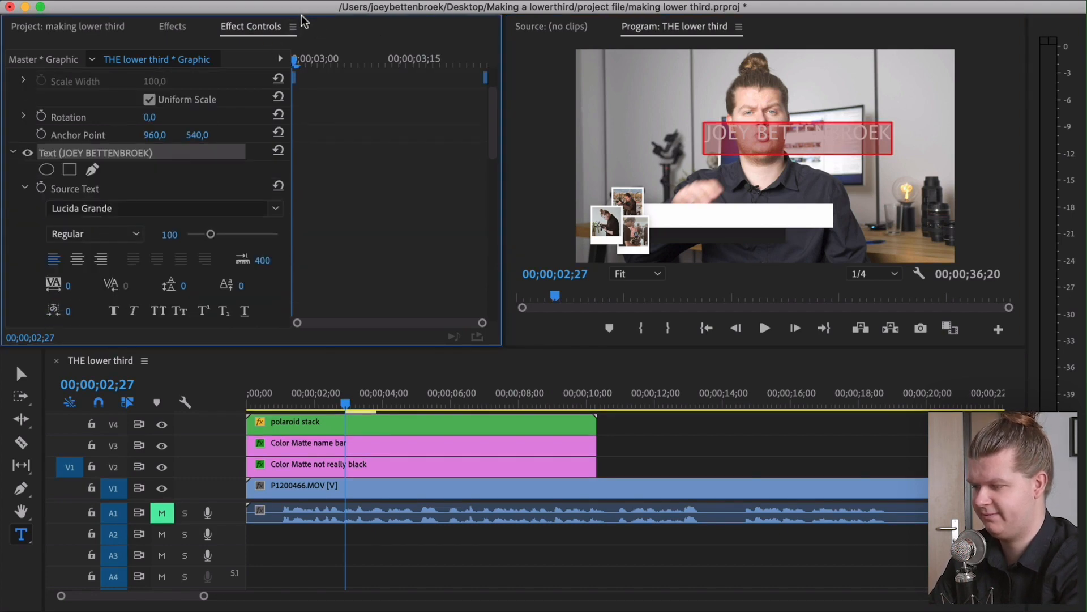
scroll(290, 189, "down", 2)
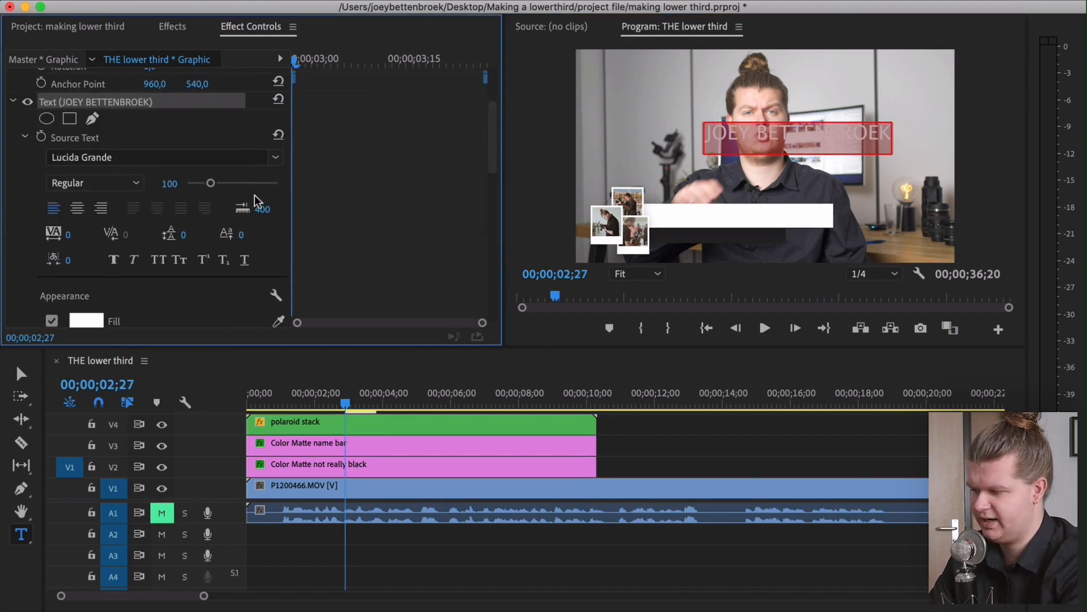
left_click(123, 157)
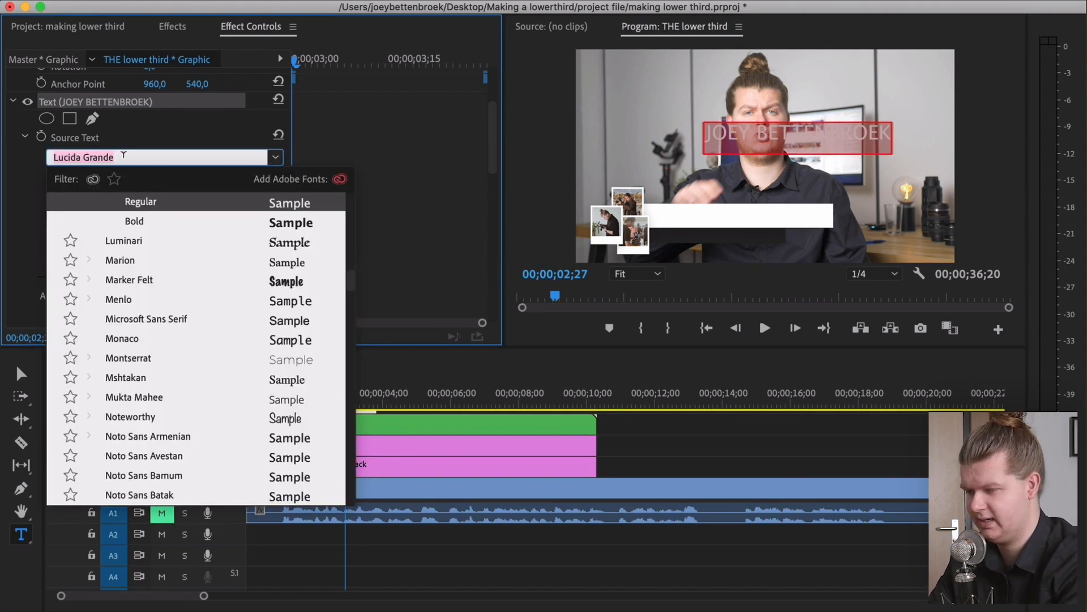
left_click(747, 129)
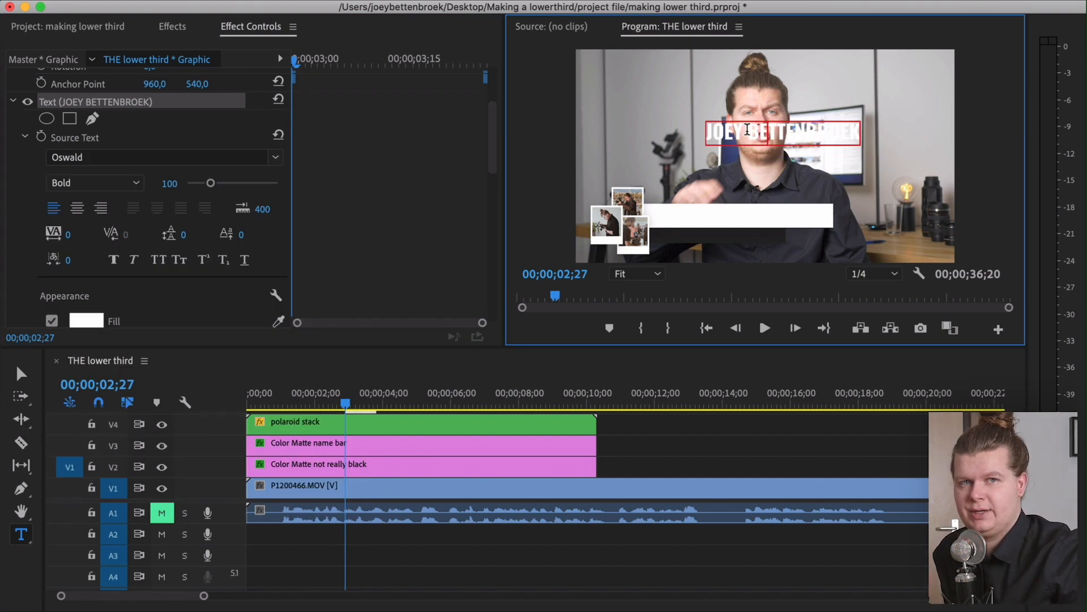
Select all of the name text and set its fill to dark grey 383838 with the eyedropper
key("super+a")
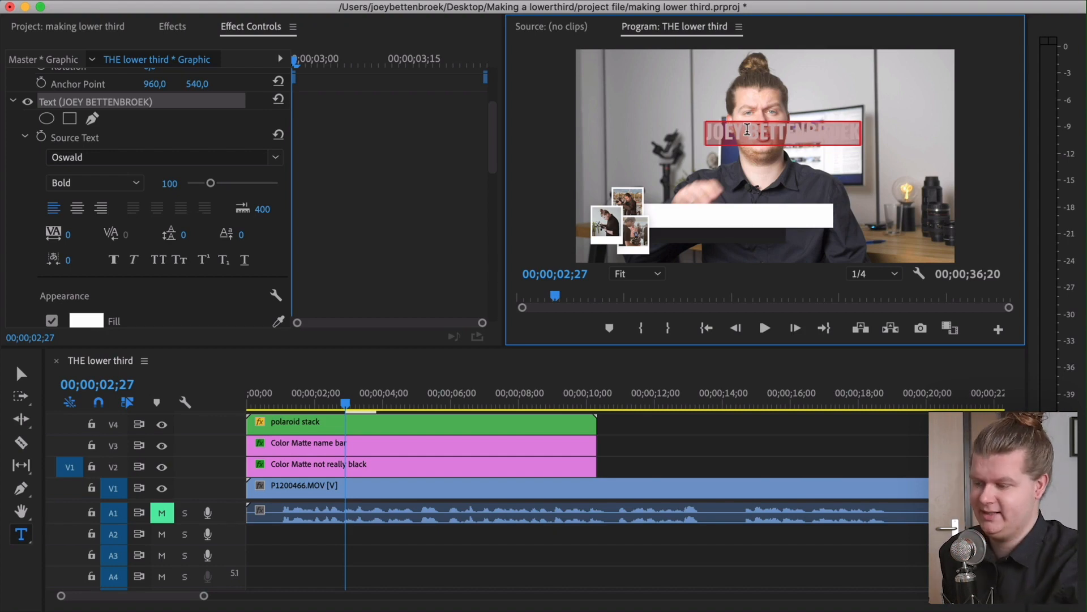
left_click(86, 320)
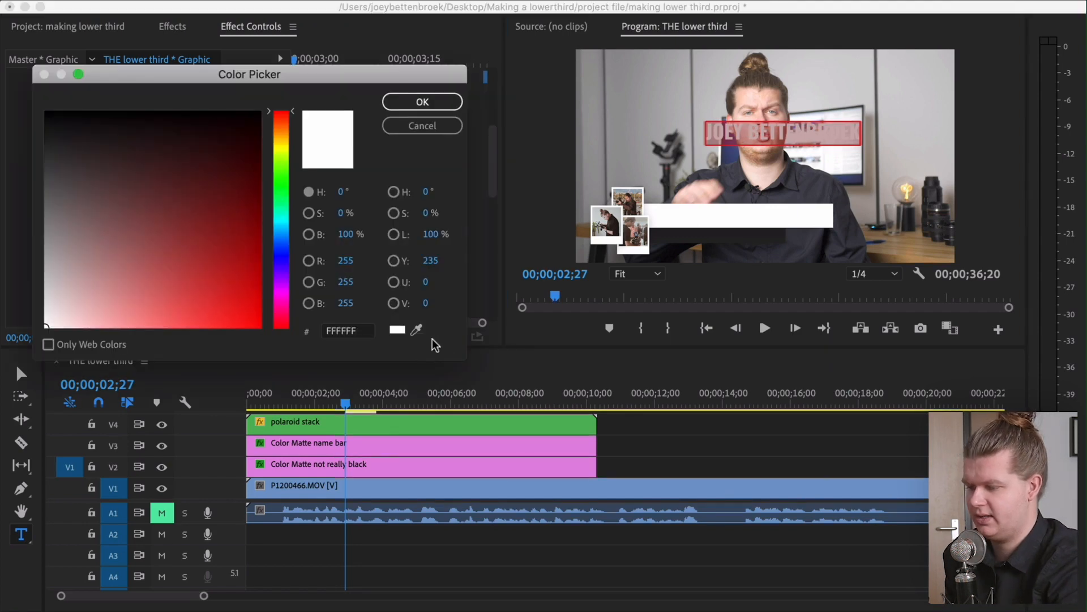
left_click(417, 331)
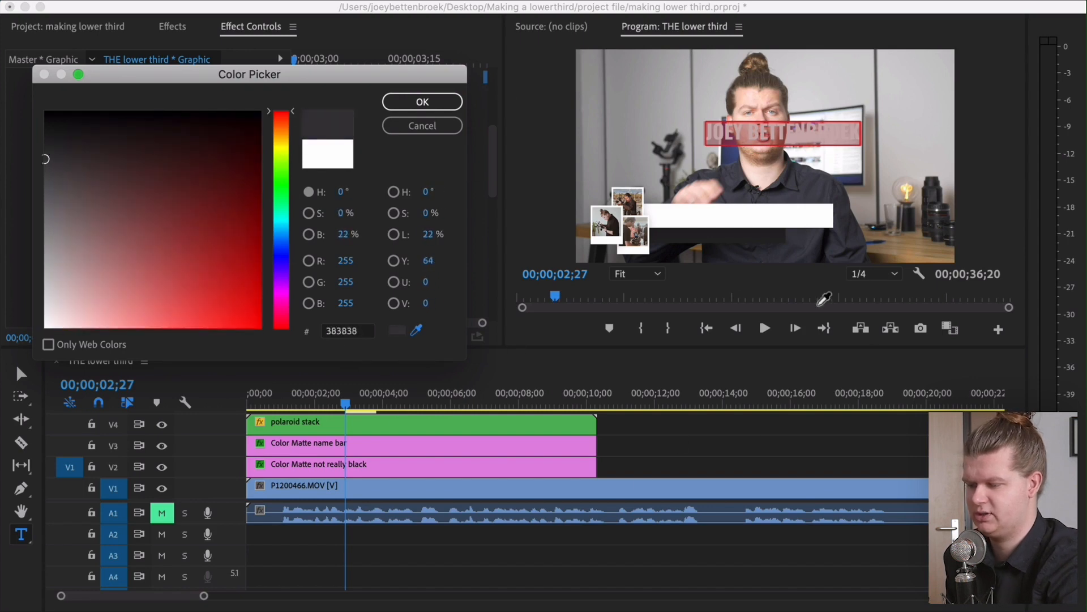
left_click(423, 102)
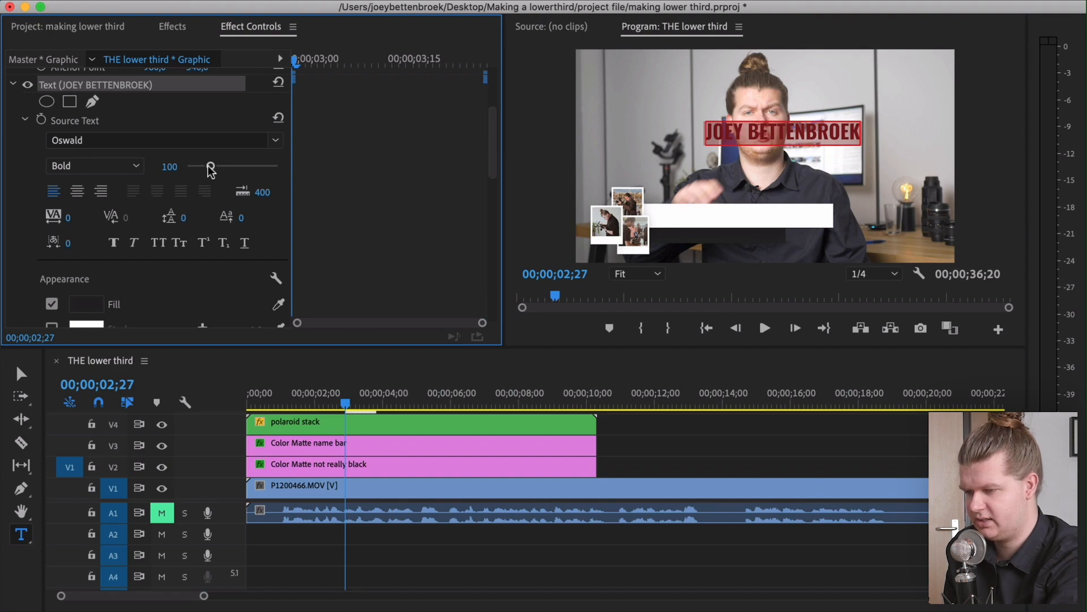
Set the name text's font size to 80
left_click(166, 166)
type("80")
key("Return")
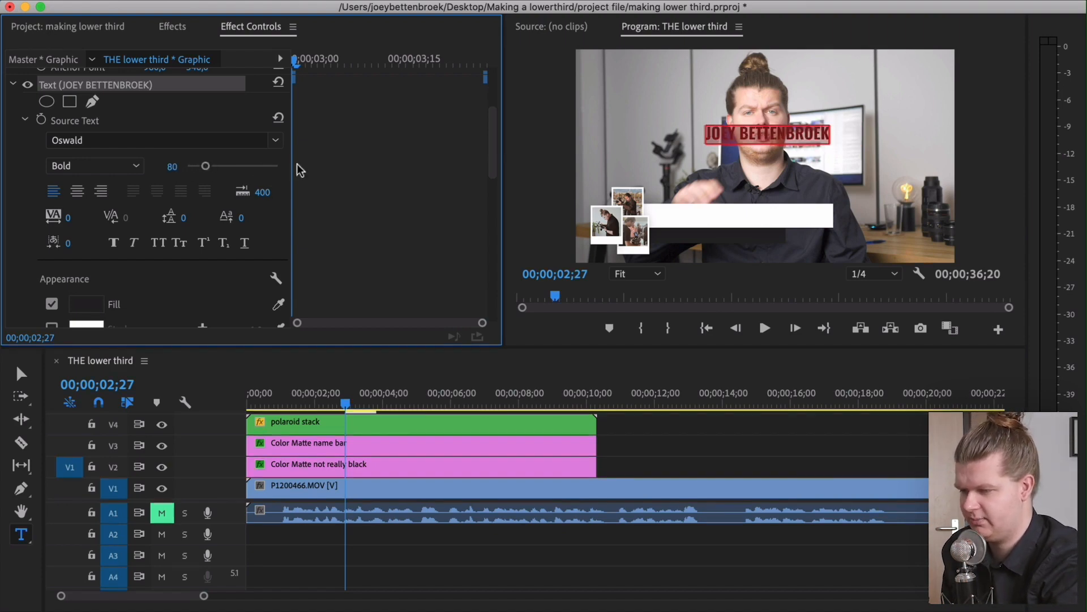
Switch to the browser and look at PT Sans Narrow on Google Fonts
left_click(376, 201)
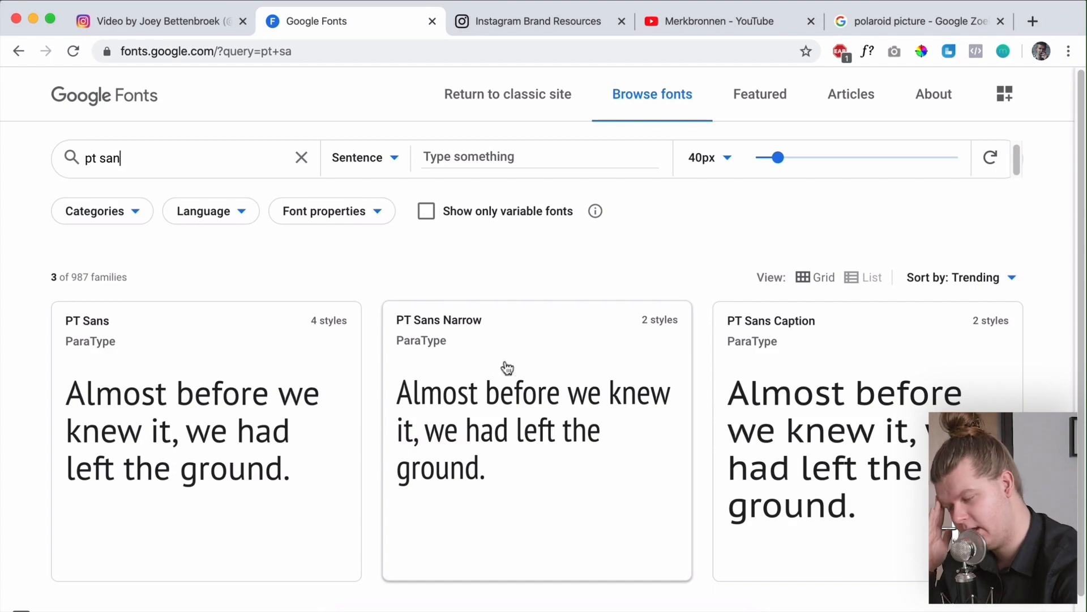
left_click(518, 401)
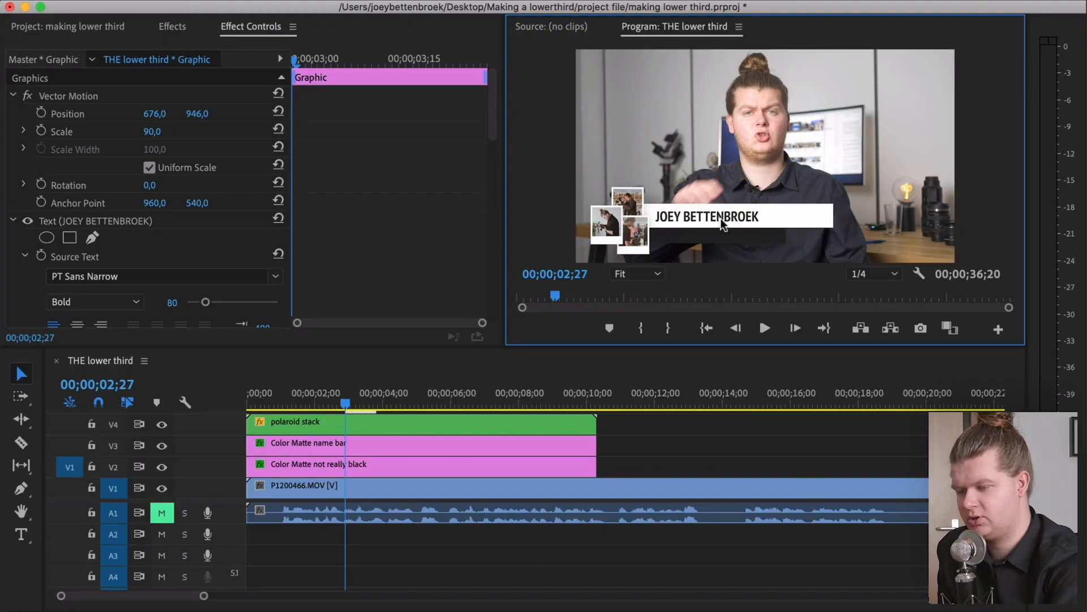
Add the YouTube icon above the name text, scale it to 18 and set its x position to 161
left_click(358, 607)
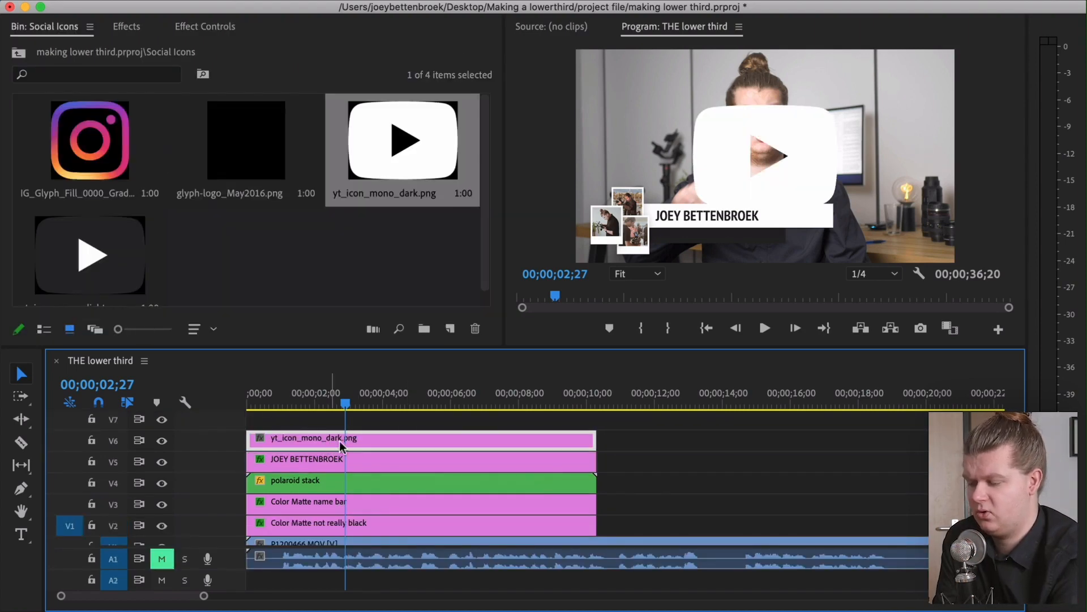
left_click(205, 26)
left_click_drag(151, 131, 142, 131)
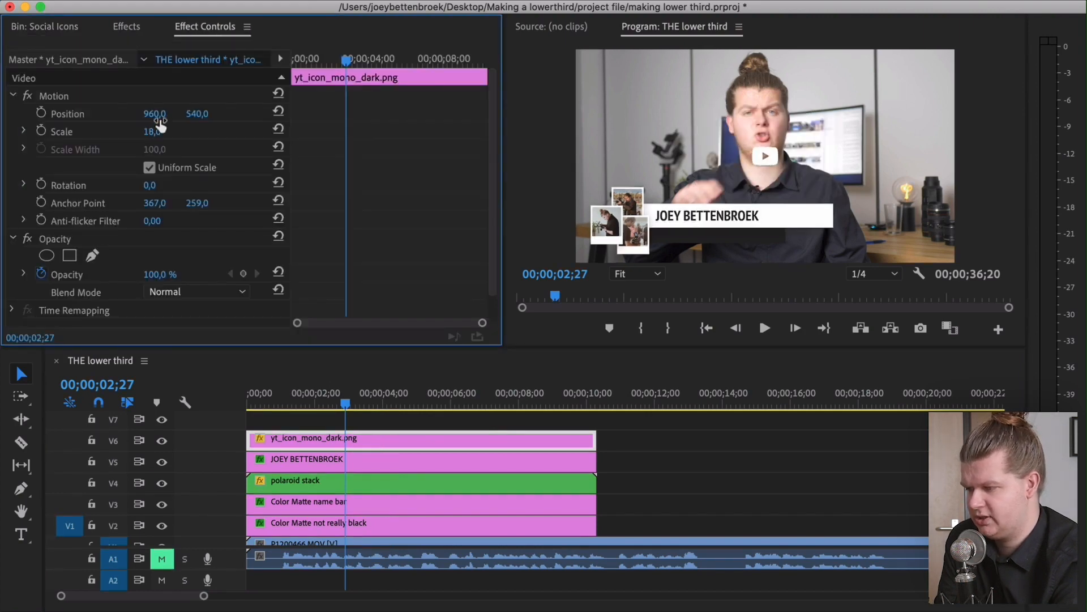
left_click_drag(155, 114, 136, 113)
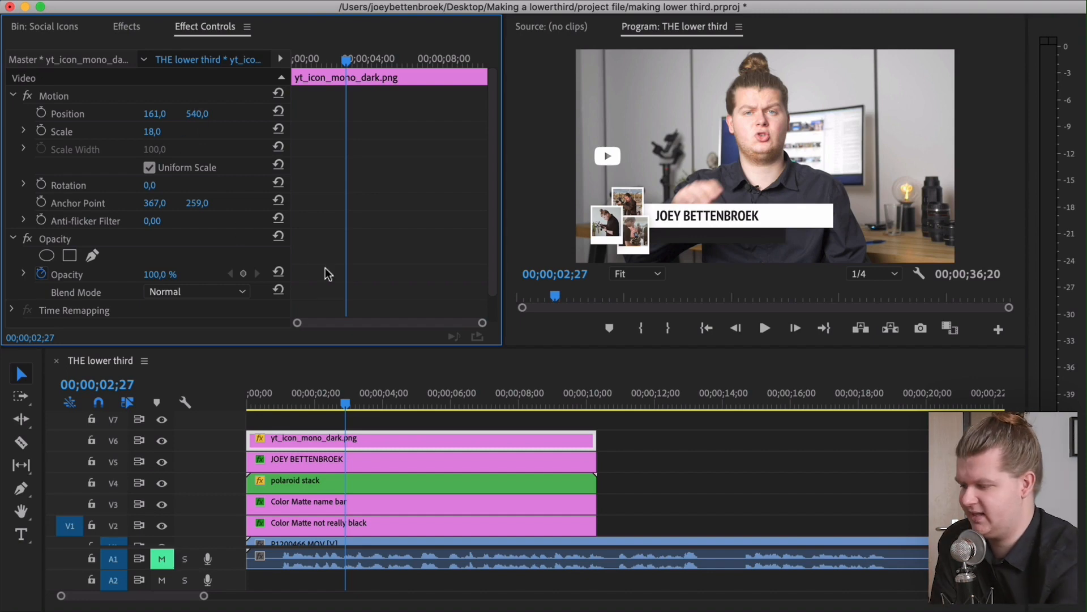
Add a text layer reading shootthatvideo beside the YouTube icon and set its fill colour
left_click(21, 534)
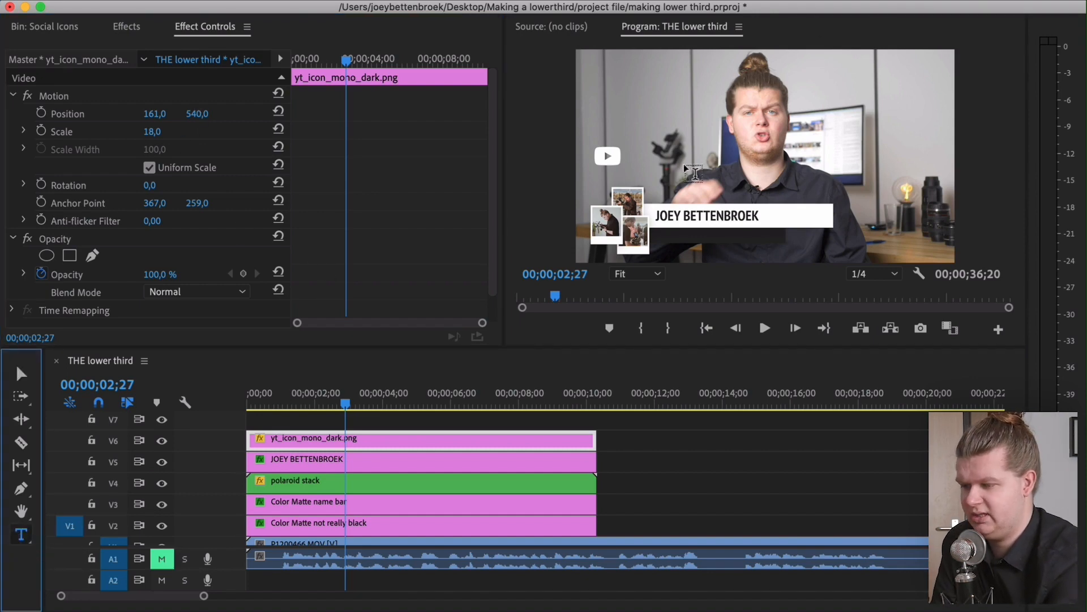
left_click(661, 133)
type("S")
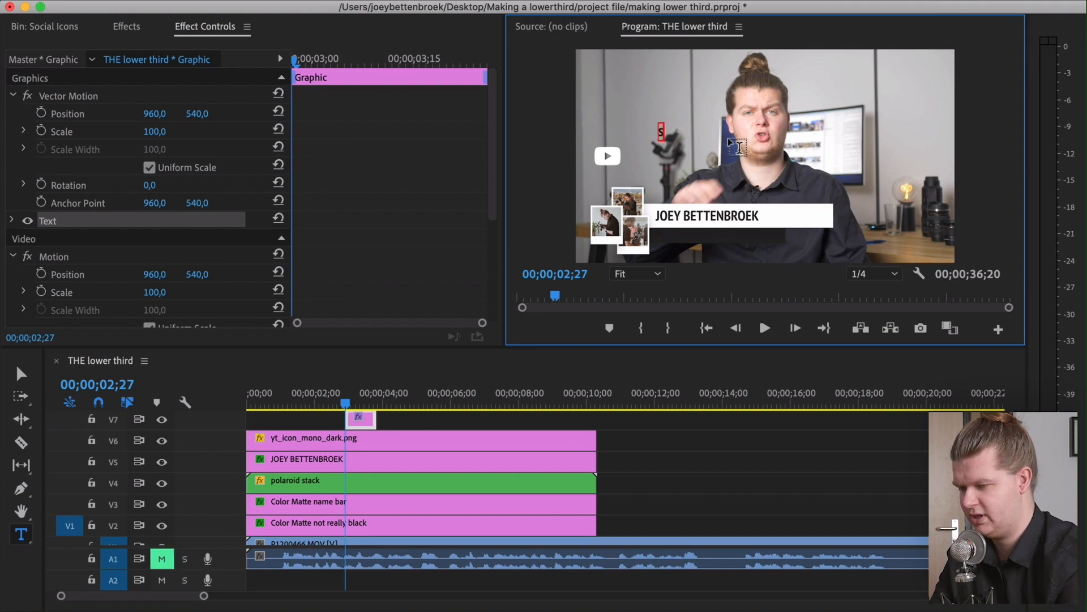
type("hootthatvideo")
left_click(98, 249)
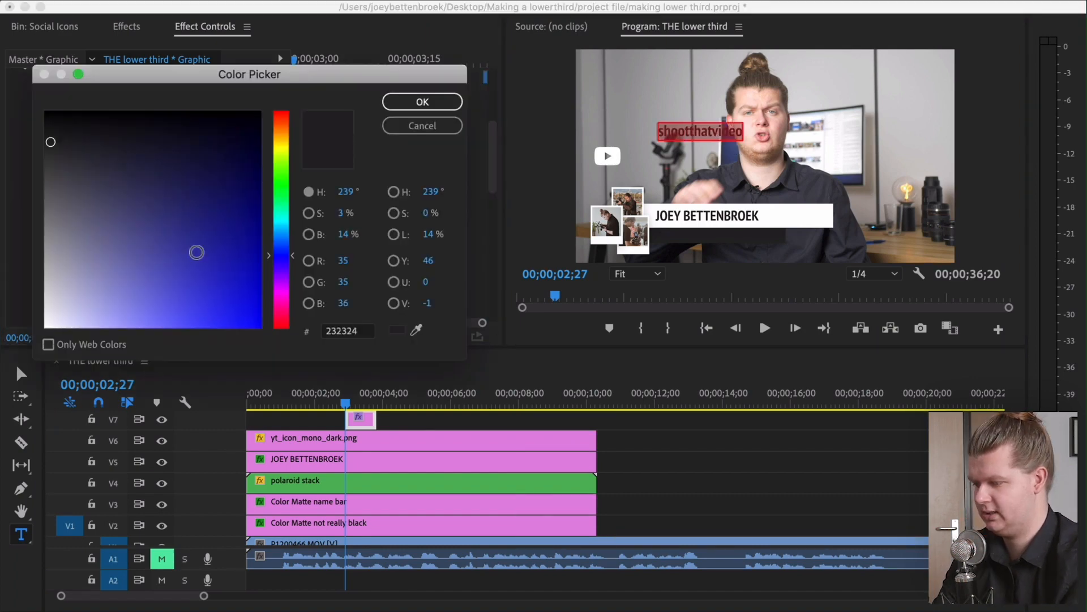
left_click(423, 103)
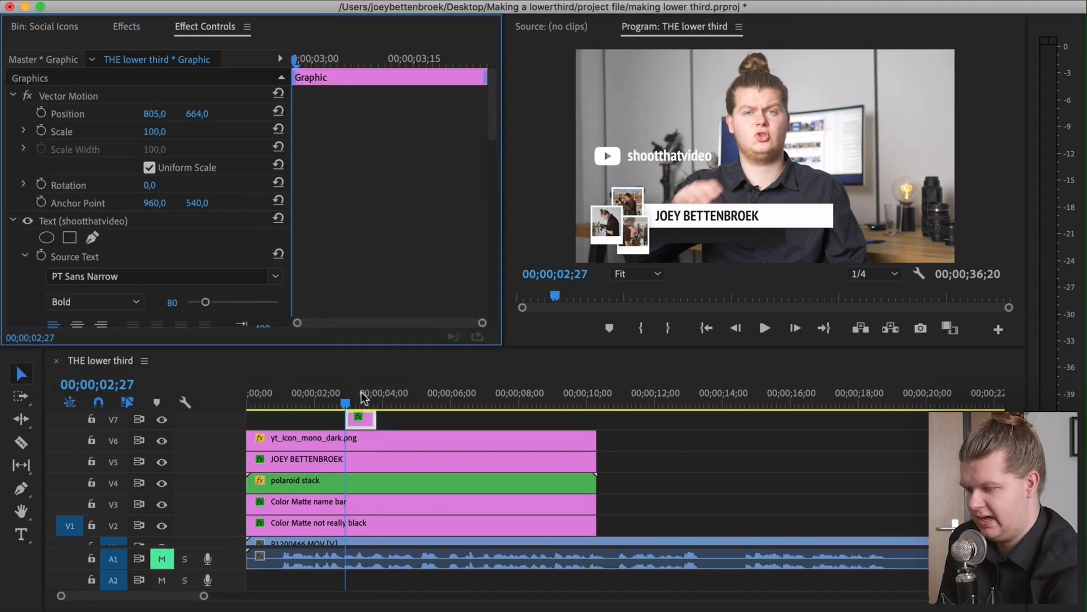
Extend the shootthatvideo text clip to full length, then nest it with the YouTube icon clip as "icon + text"
left_click(283, 438)
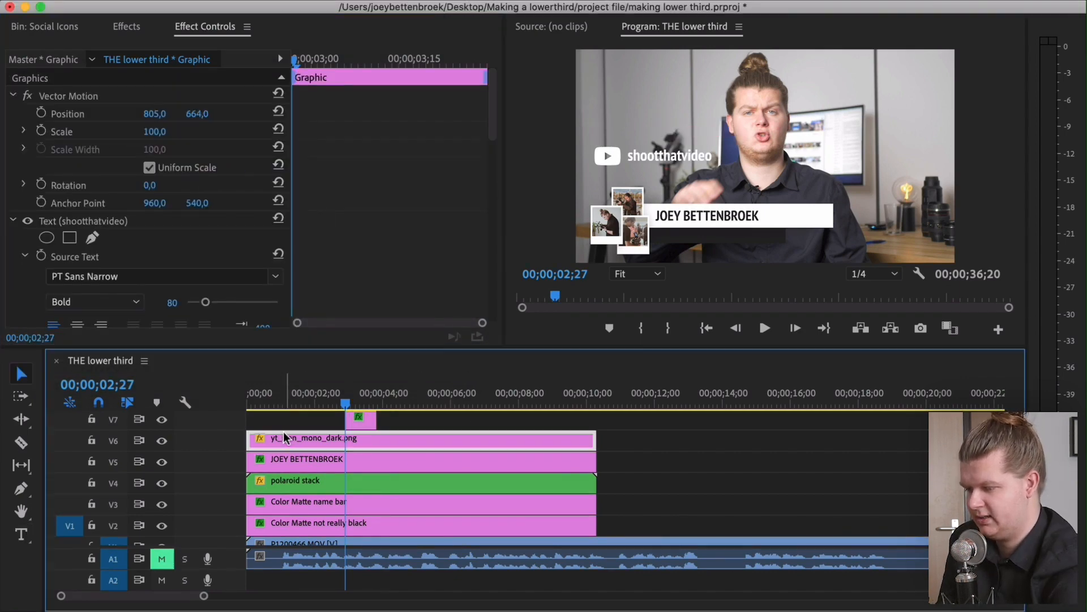
mouse_move(151, 131)
left_mouse_down()
mouse_move(113, 132)
mouse_move(155, 131)
left_mouse_up()
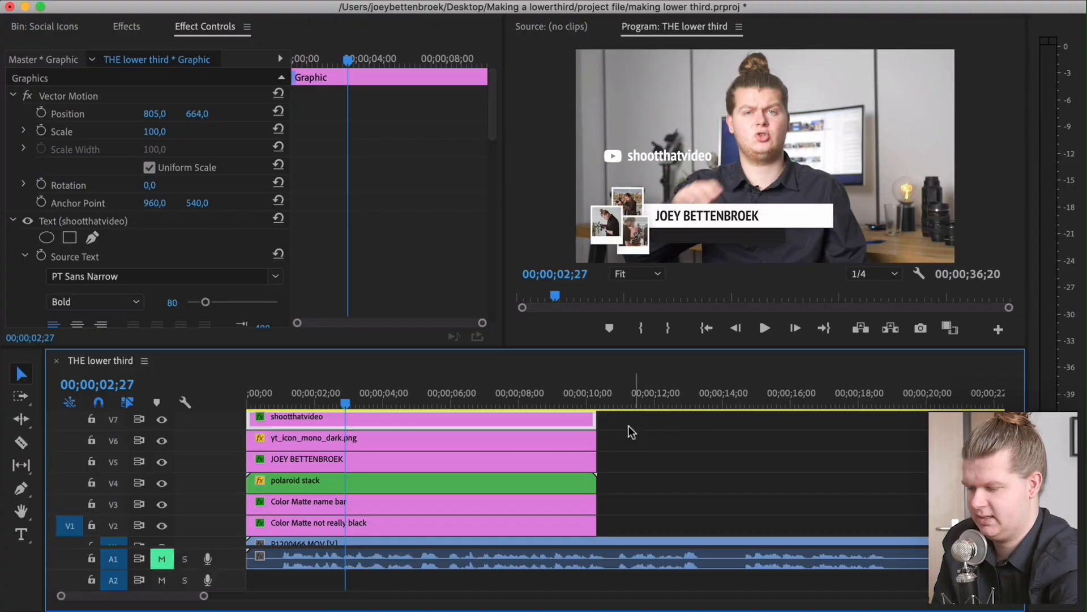
left_click_drag(625, 425, 266, 441)
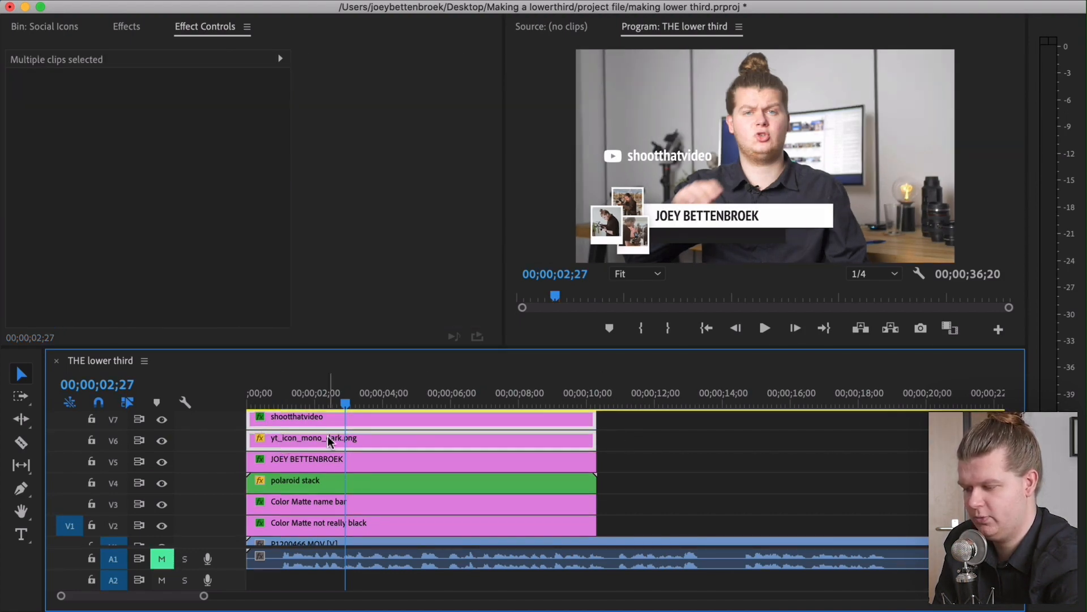
right_click(290, 425)
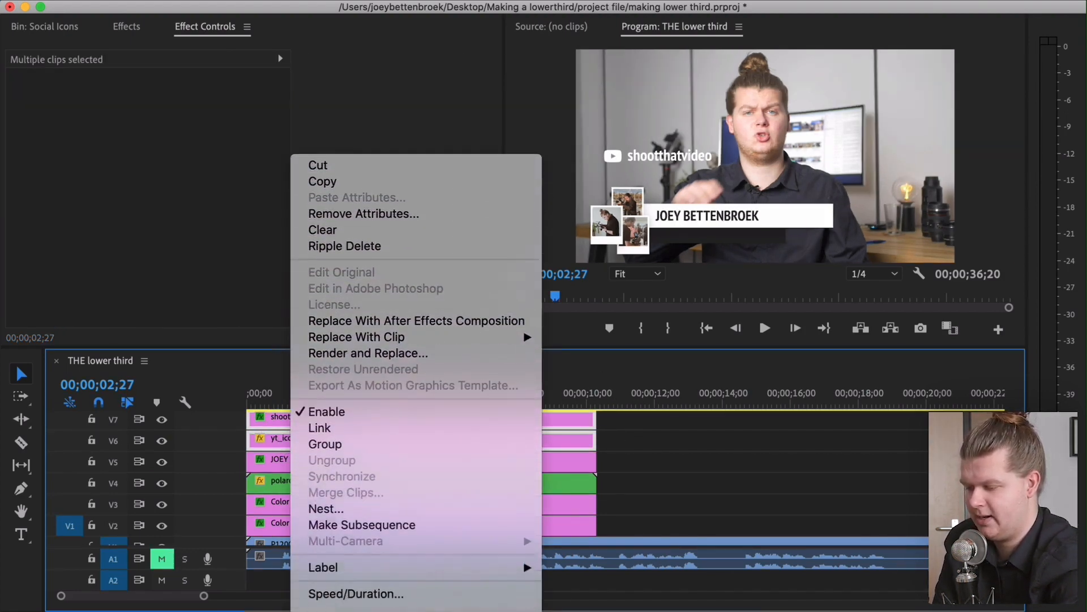
left_click(326, 509)
type("icon + text")
key("Return")
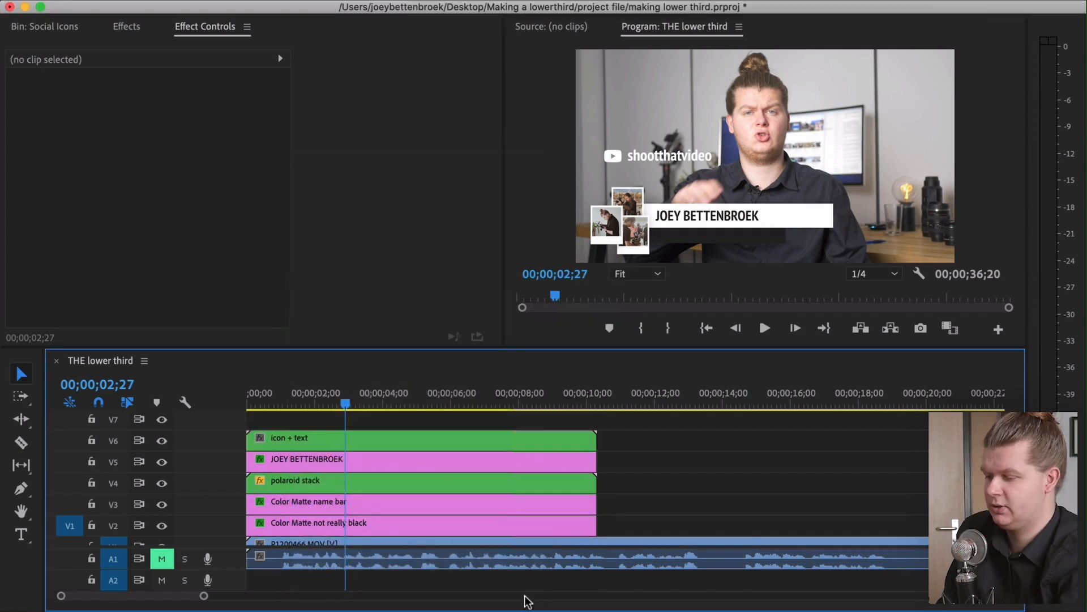
Move the icon + text nest to position y 938 and x 1217 under the name bar
left_click(380, 440)
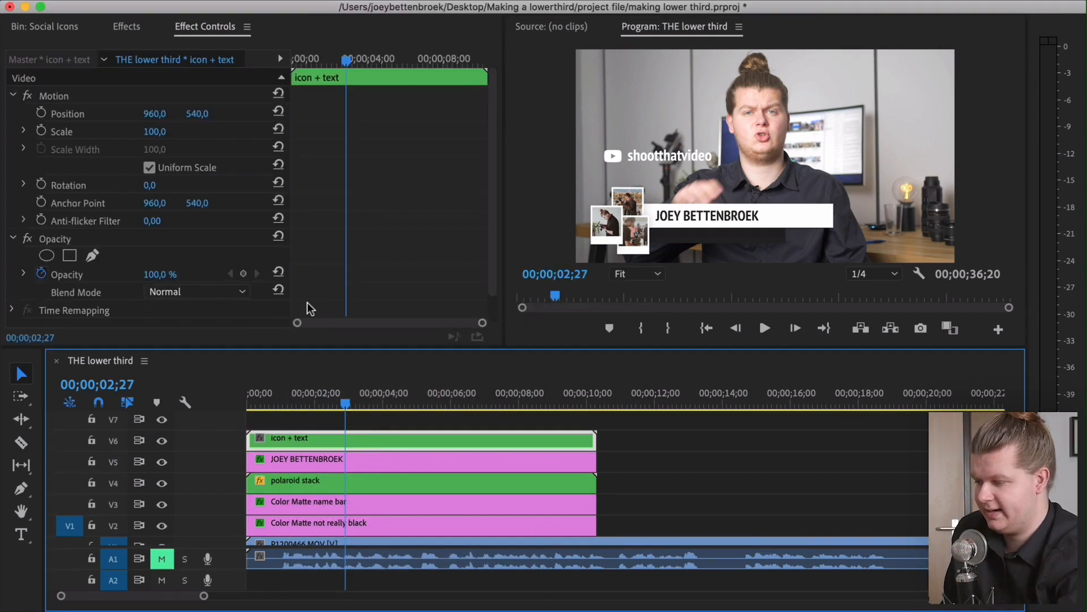
left_click(197, 113)
type("727")
key("Return")
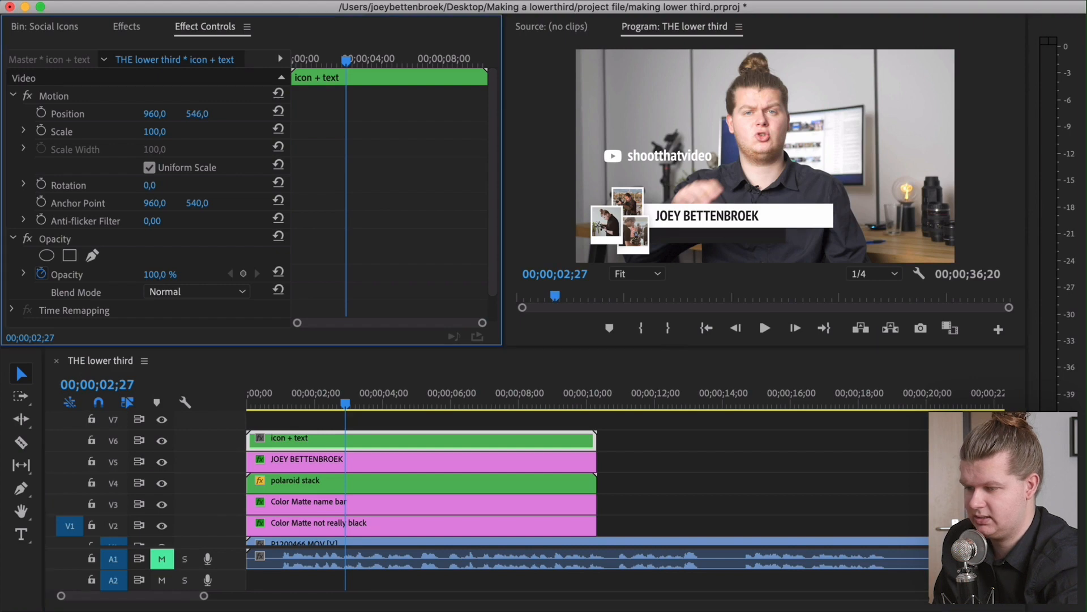
left_click_drag(204, 116, 324, 115)
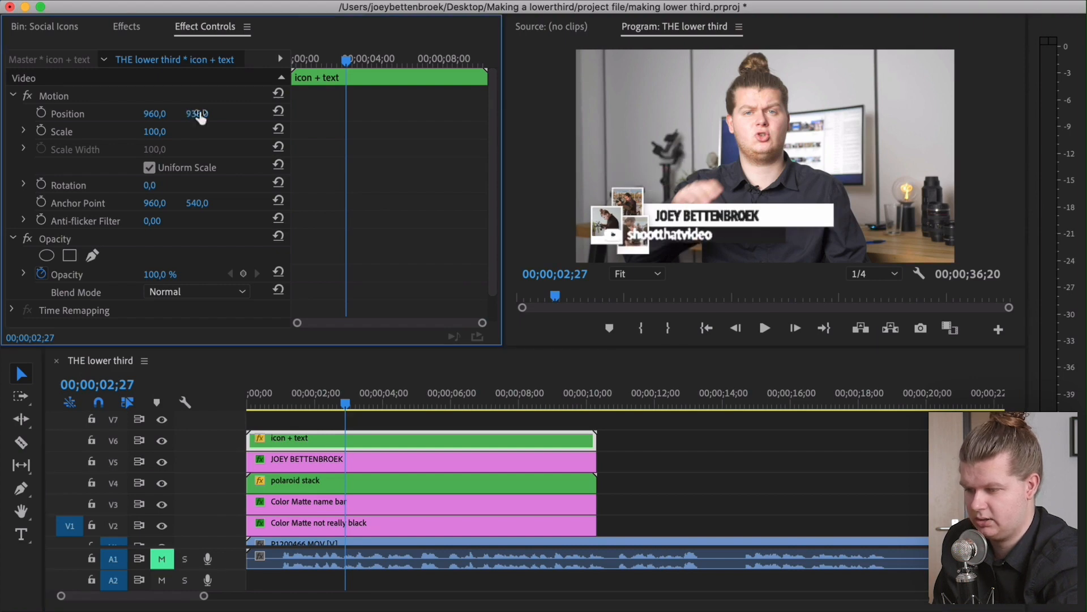
left_click_drag(154, 114, 300, 114)
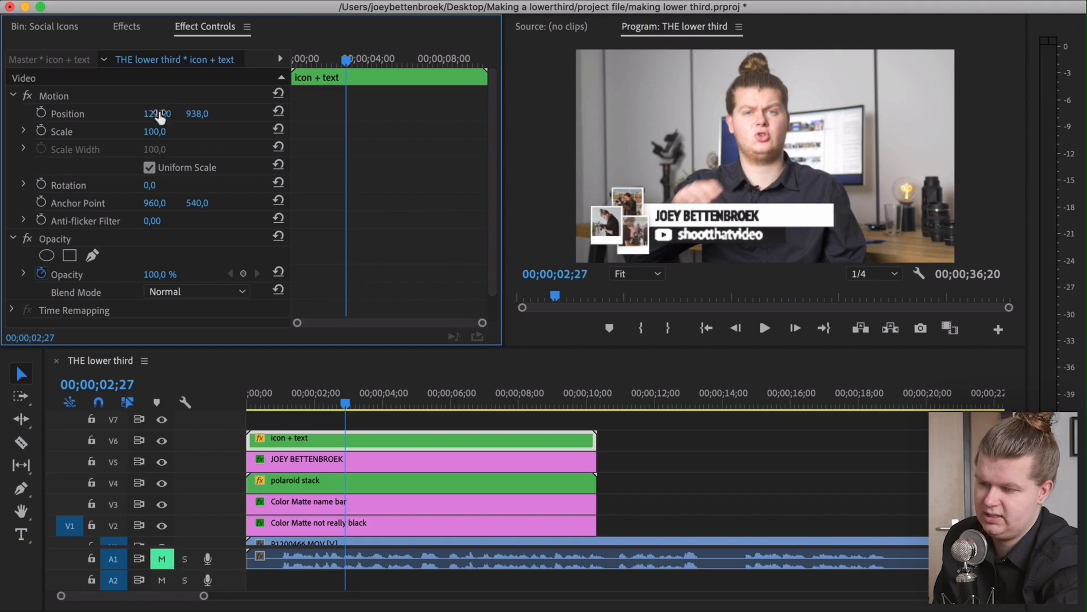
Scale the icon + text nest to 70 and set its x position to 983
left_click(155, 131)
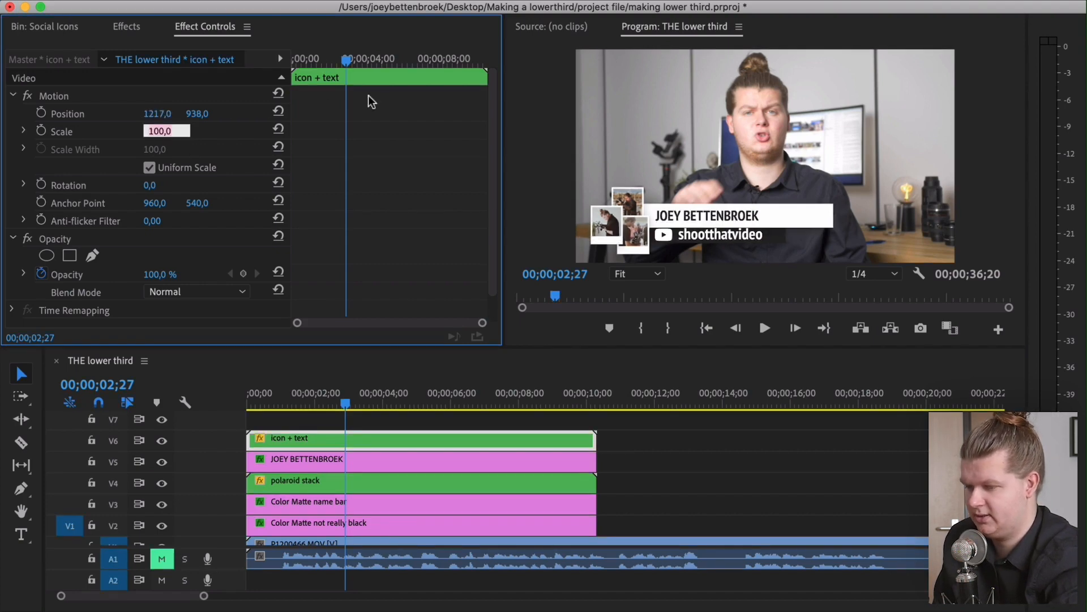
type("70")
key("Return")
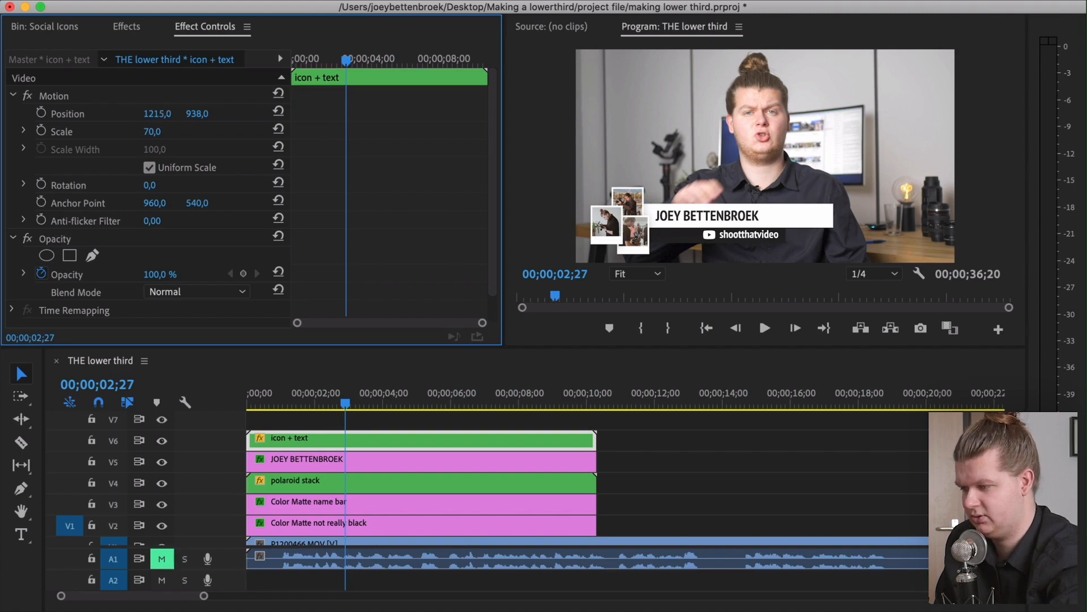
left_click_drag(163, 114, 32, 113)
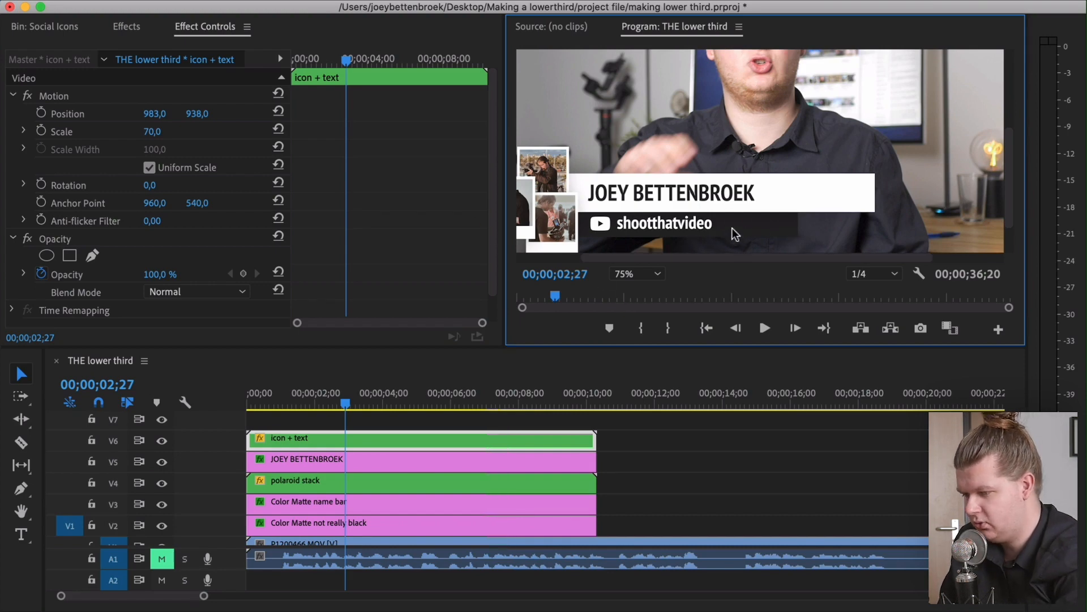
Open the icon + text nested sequence to inspect its contents
left_click(706, 449)
double_click(300, 440)
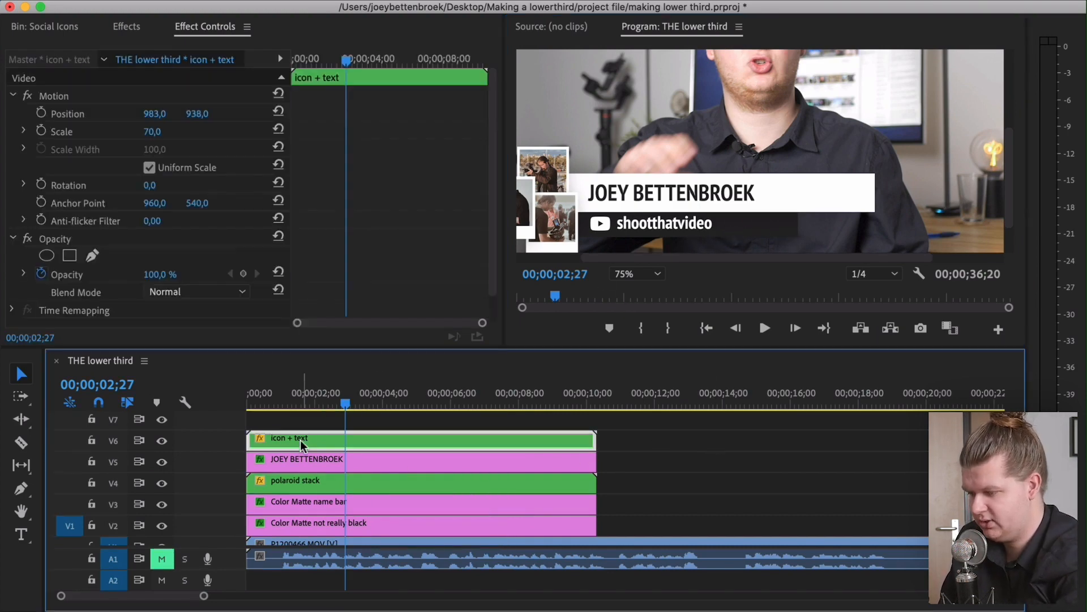
left_click(294, 432)
left_click(116, 269)
left_click(102, 285)
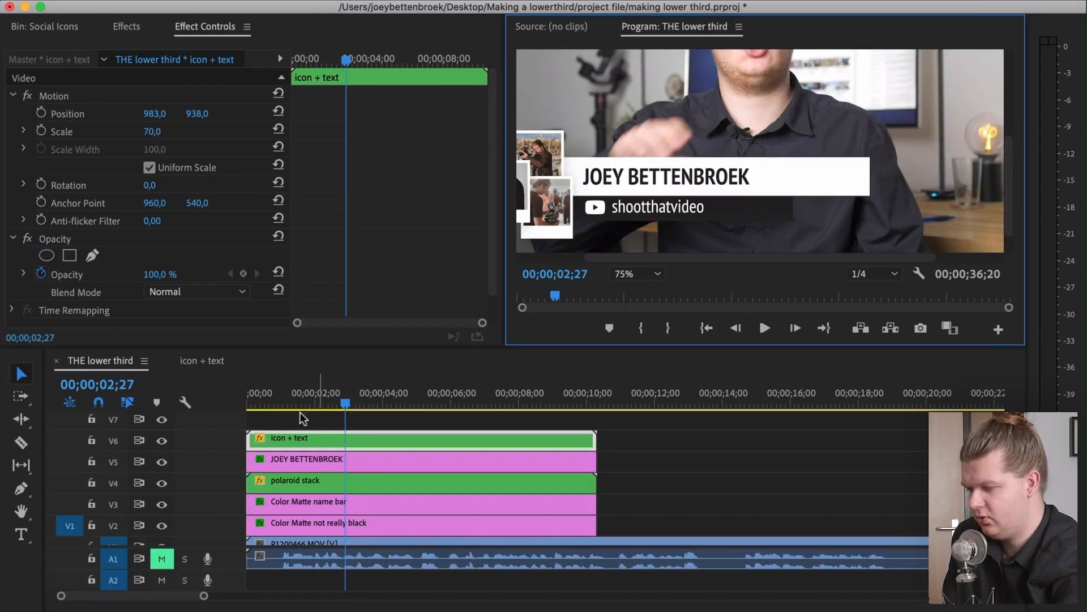
left_click(626, 433)
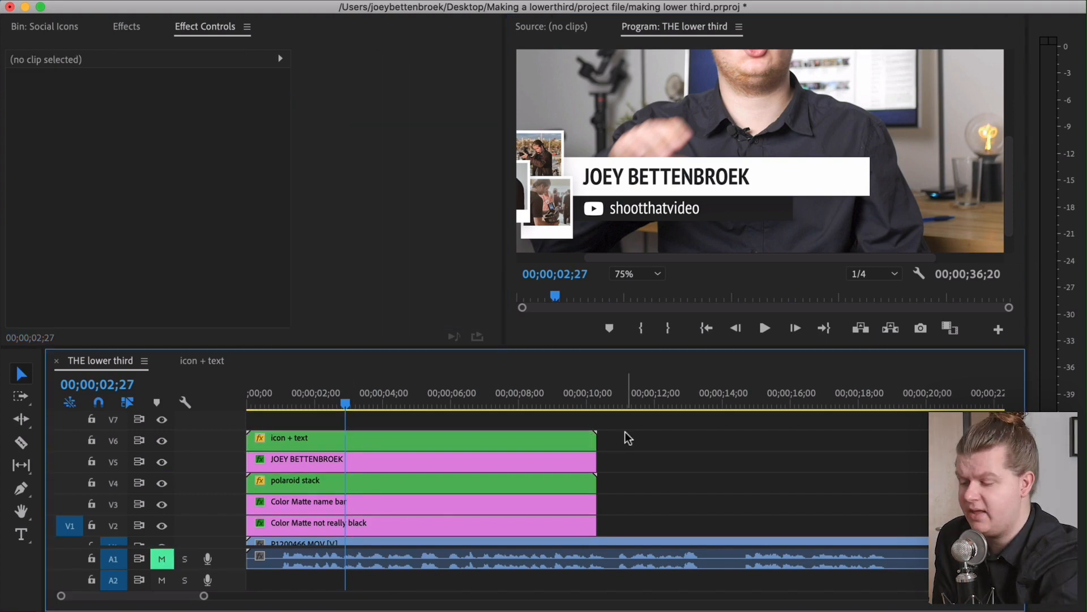
scroll(645, 477, "right", 2)
scroll(649, 477, "left", 2)
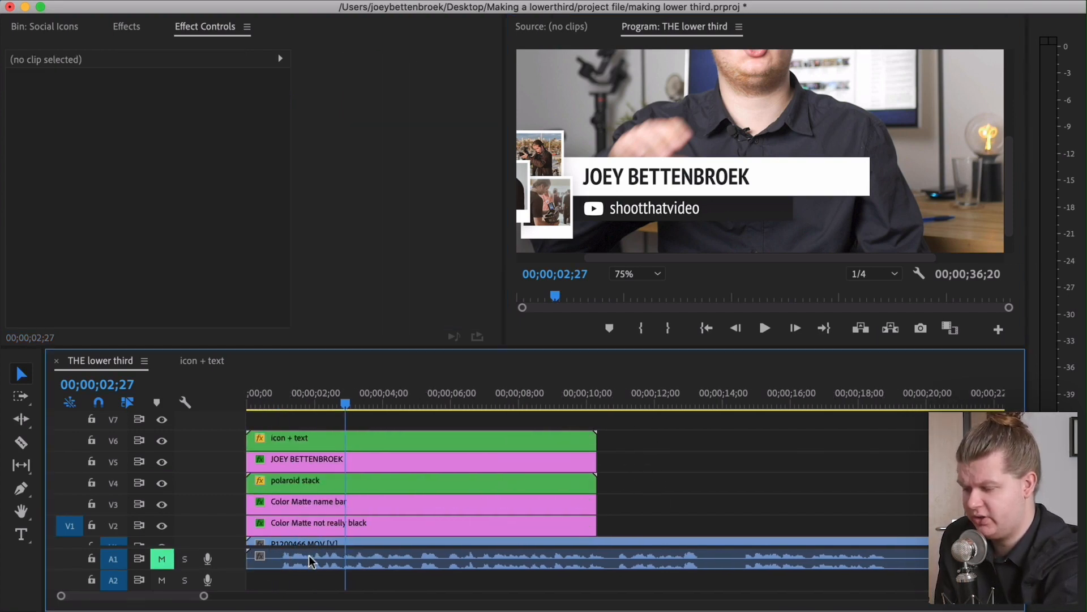
Set the white name bar's right crop to 50%
left_click(331, 503)
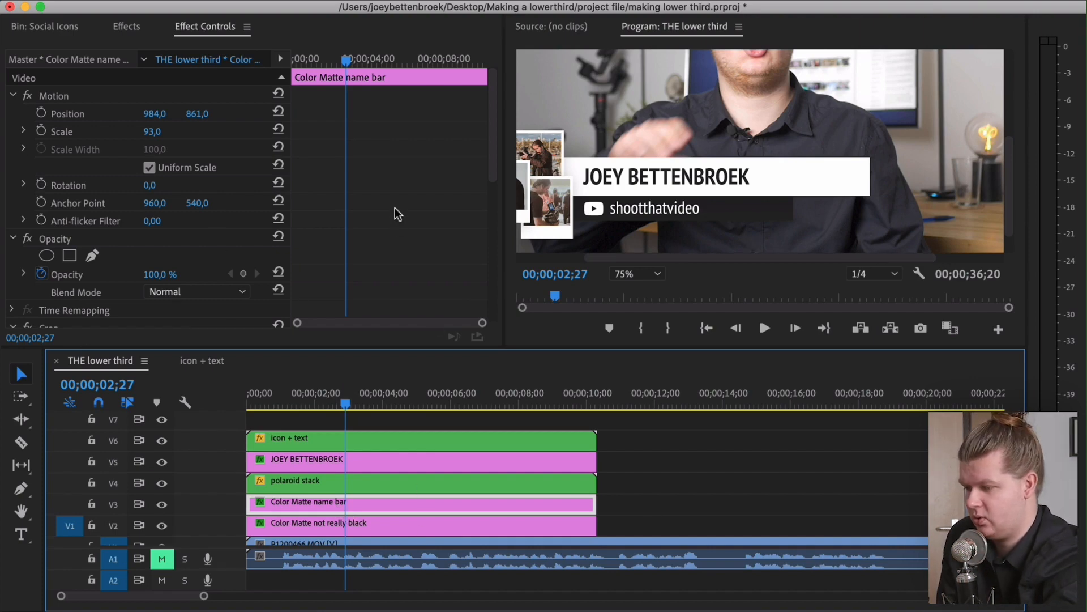
scroll(393, 209, "down", 6)
scroll(389, 205, "down", 5)
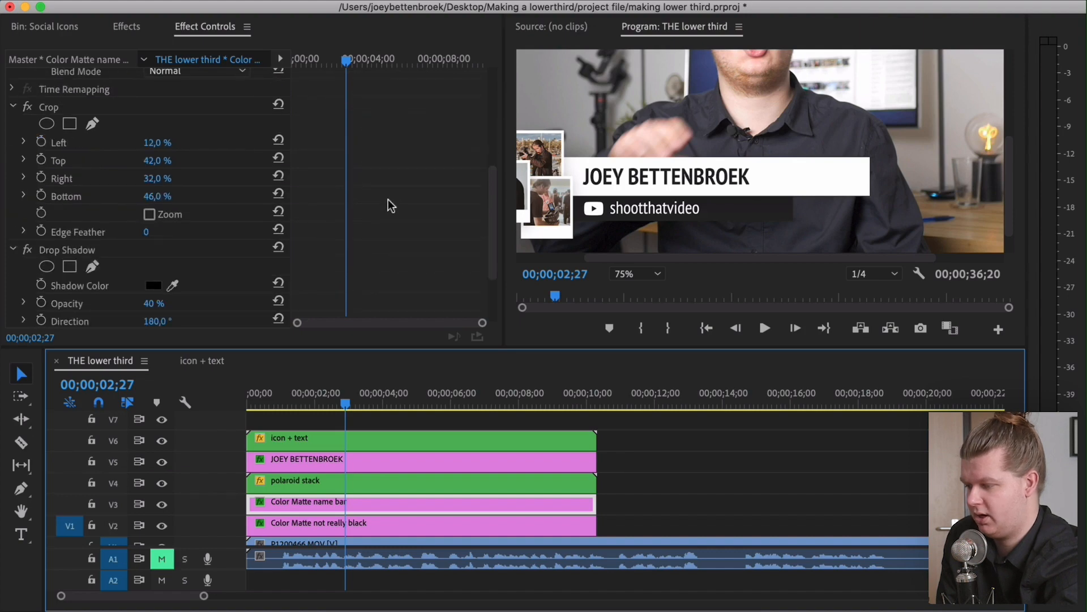
scroll(388, 199, "up", 3)
left_click_drag(176, 230, 228, 229)
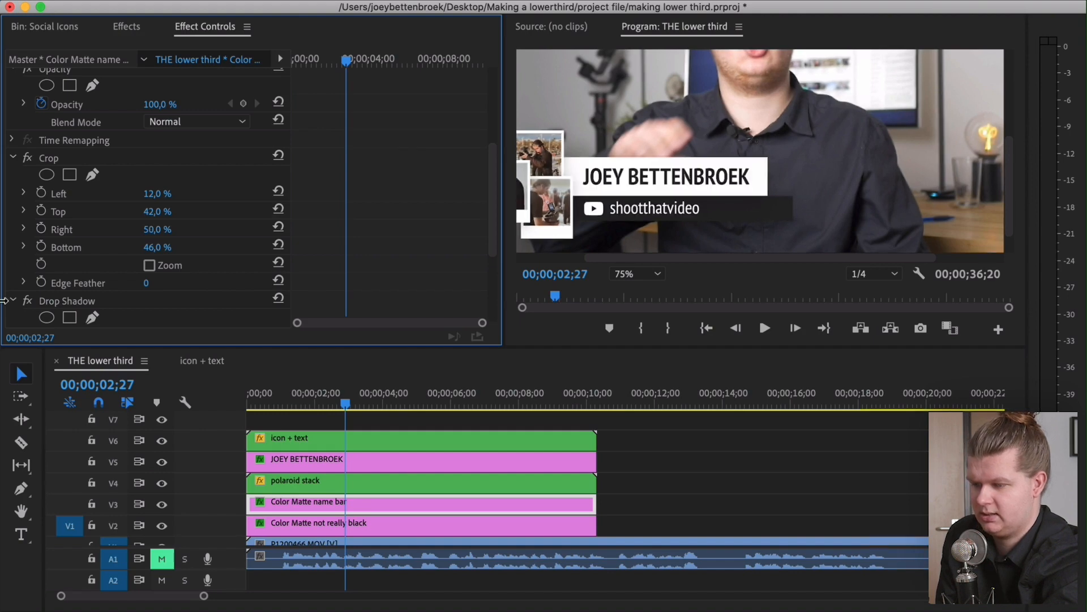
Inspect the dark bar's crop and the icon + text nest's motion settings
left_click(295, 525)
scroll(326, 233, "down", 5)
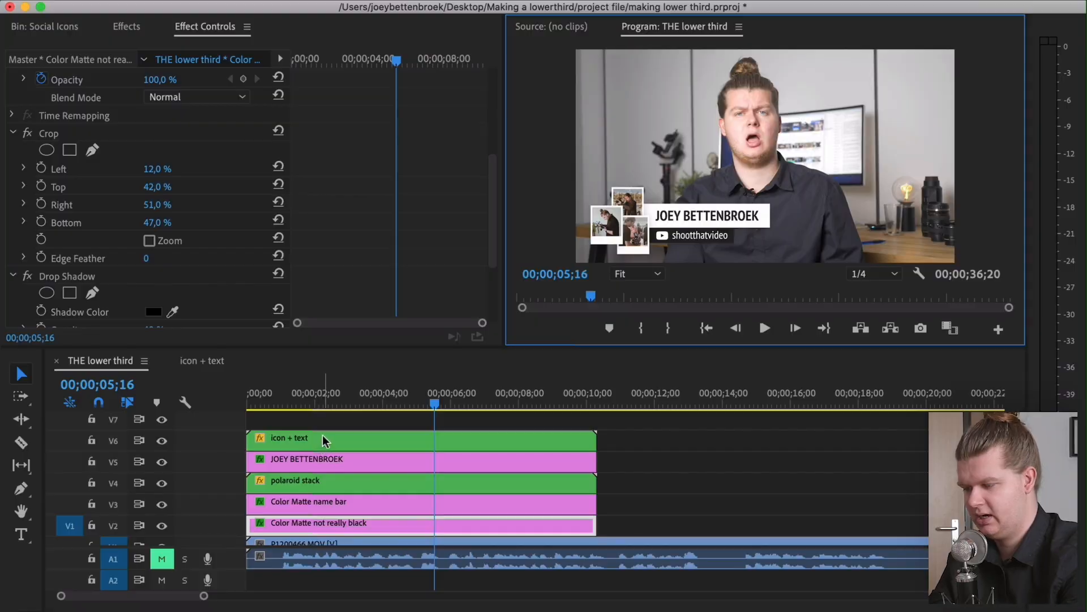
left_click(321, 436)
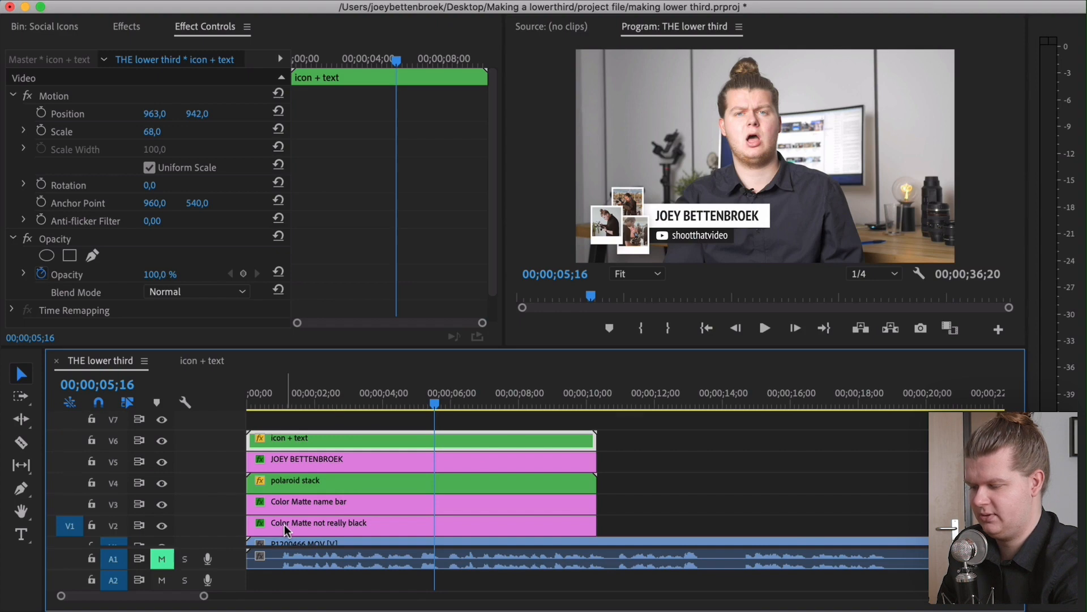
Nest the icon + text clip and the dark bar as "title/channel bar" and move it down one track
left_click(330, 520, "shift")
right_click(330, 519)
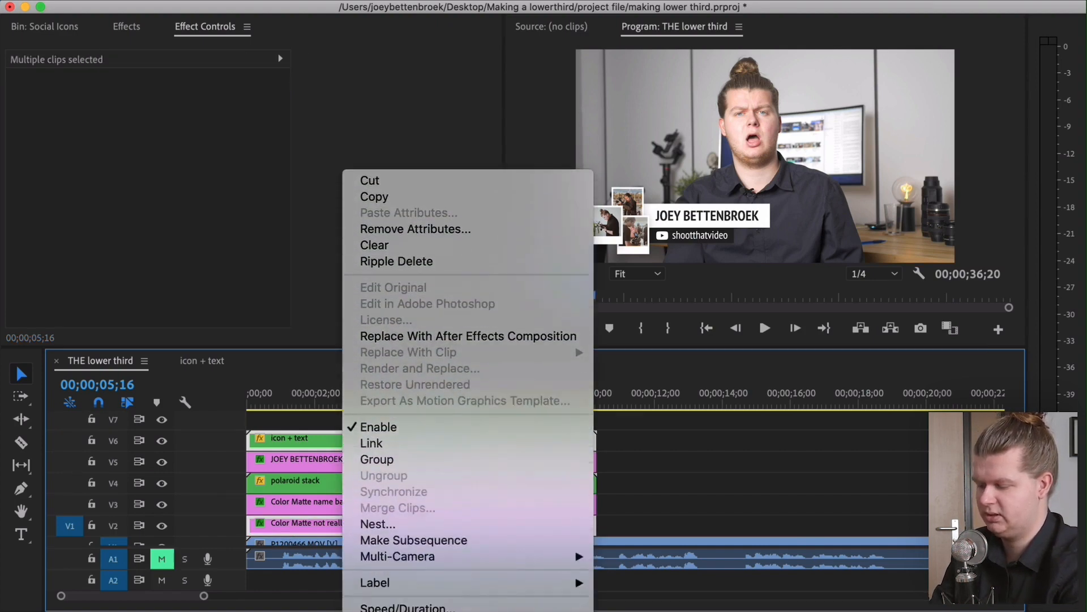
left_click(386, 468)
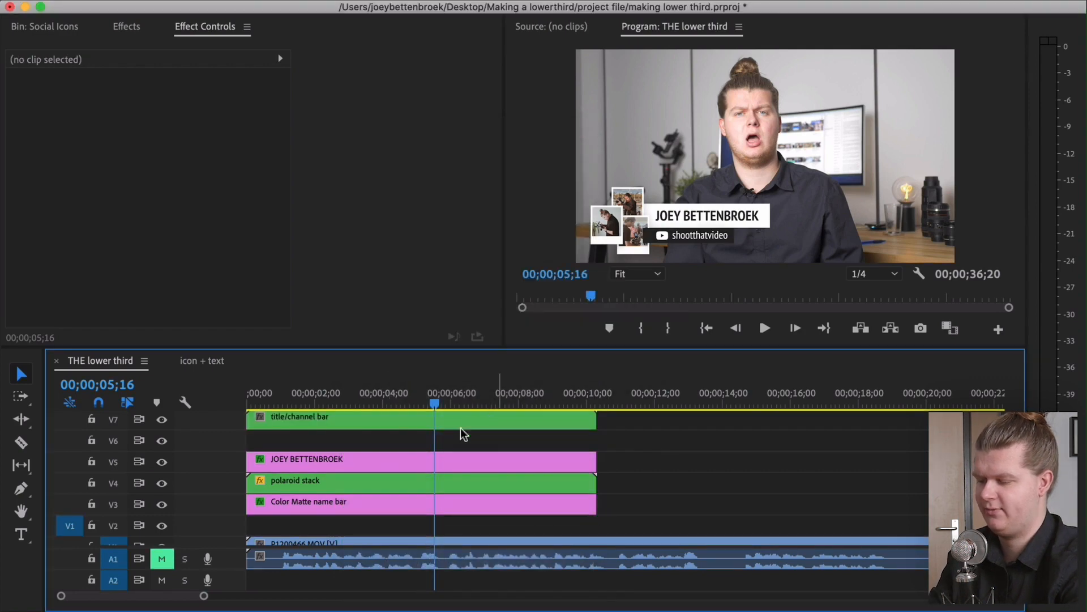
left_click(465, 424)
left_click_drag(328, 419, 325, 438)
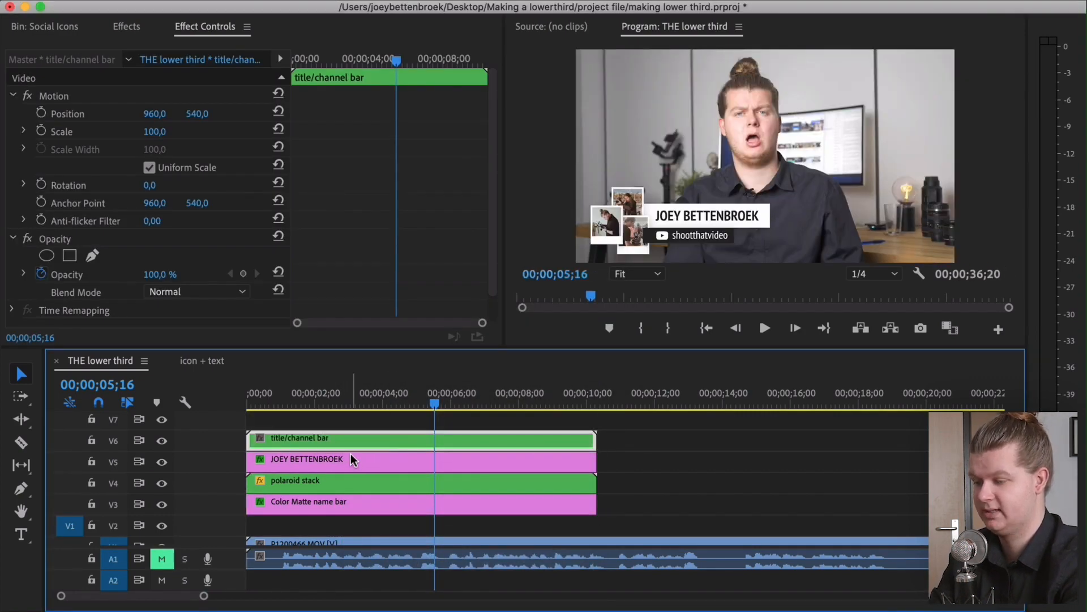
Nest the name text and white name bar clips as "full name bar" and restack the nested clips
left_click(299, 463)
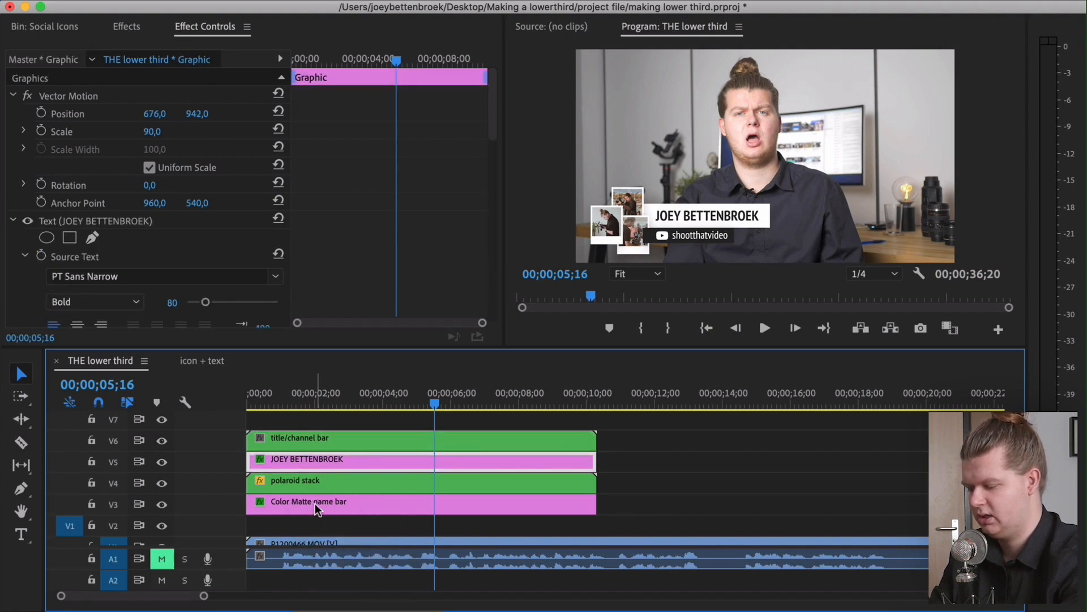
left_click(314, 503, "shift")
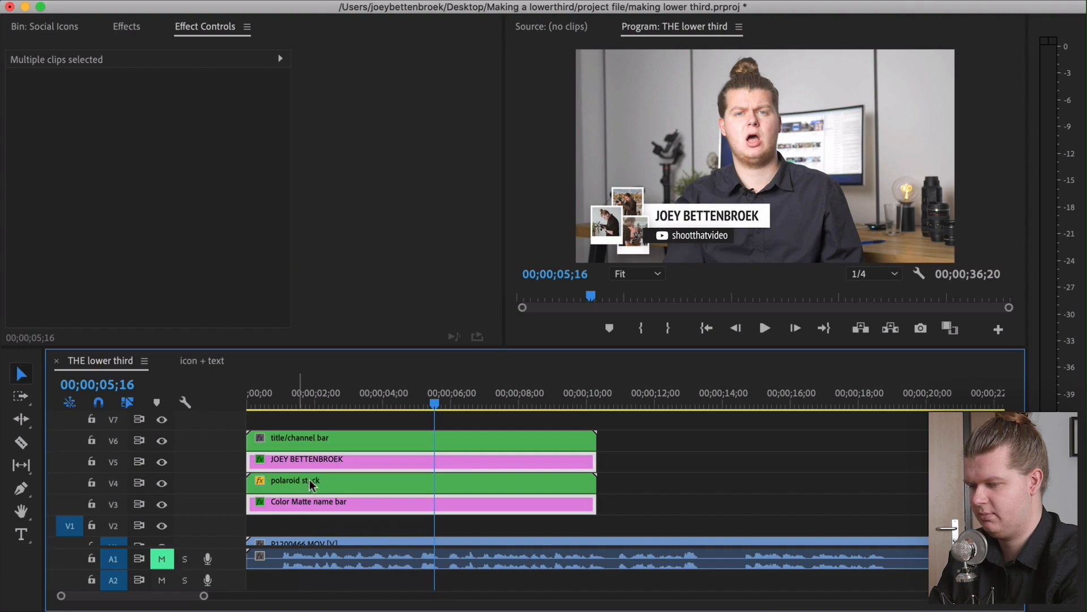
right_click(282, 459)
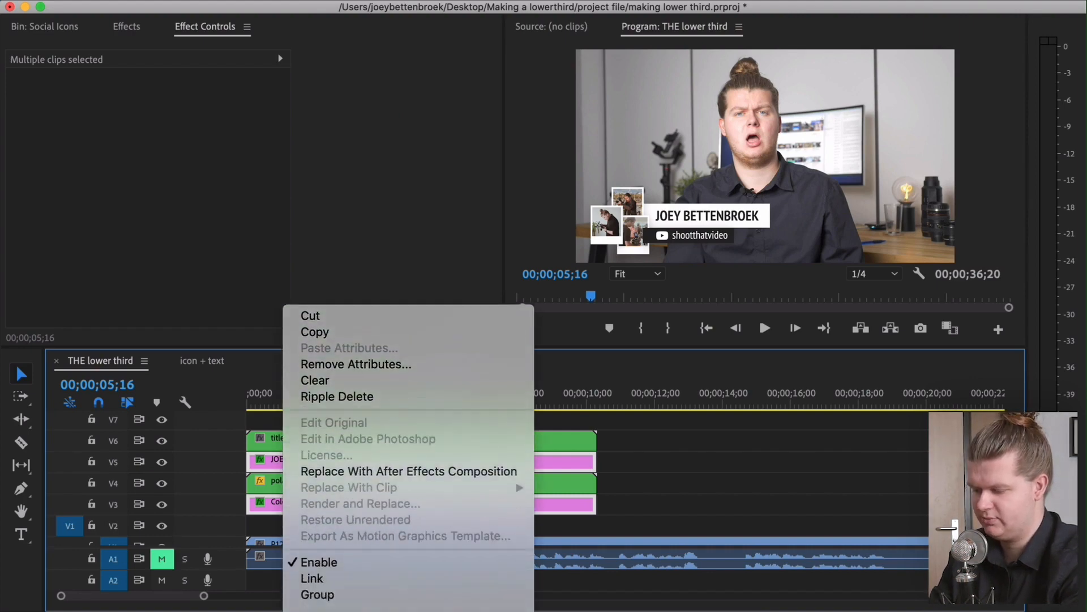
left_click(331, 559)
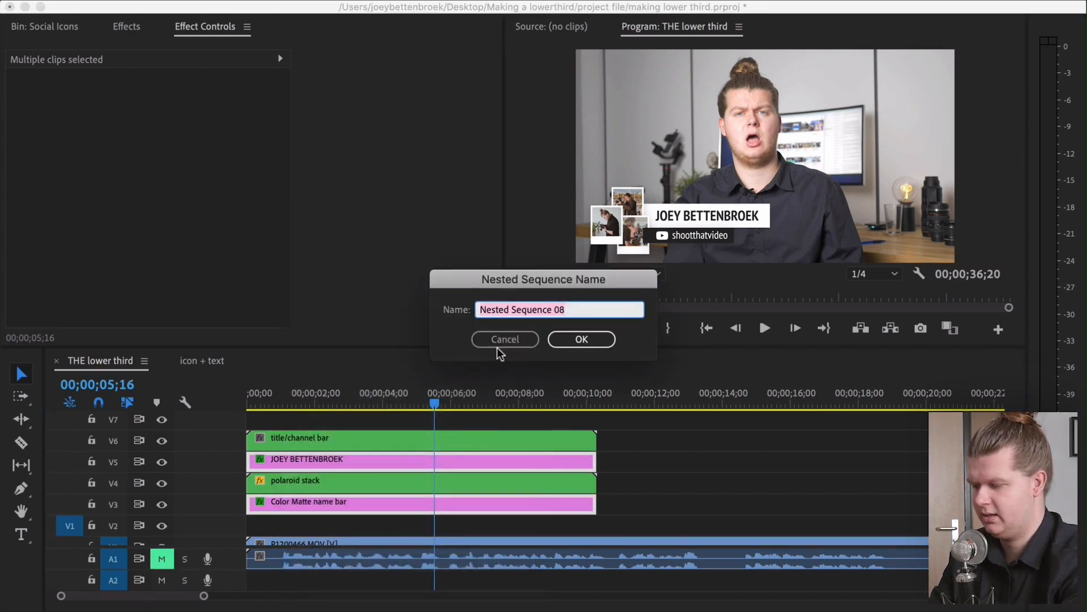
type("full name bar")
key("Return")
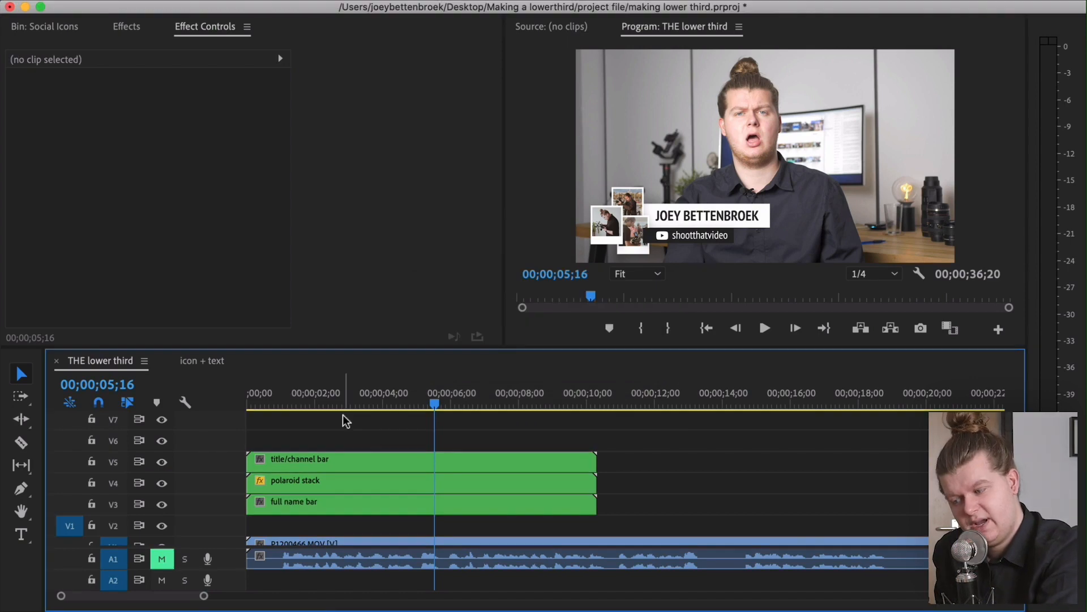
left_click_drag(303, 413, 340, 530)
left_click(340, 529)
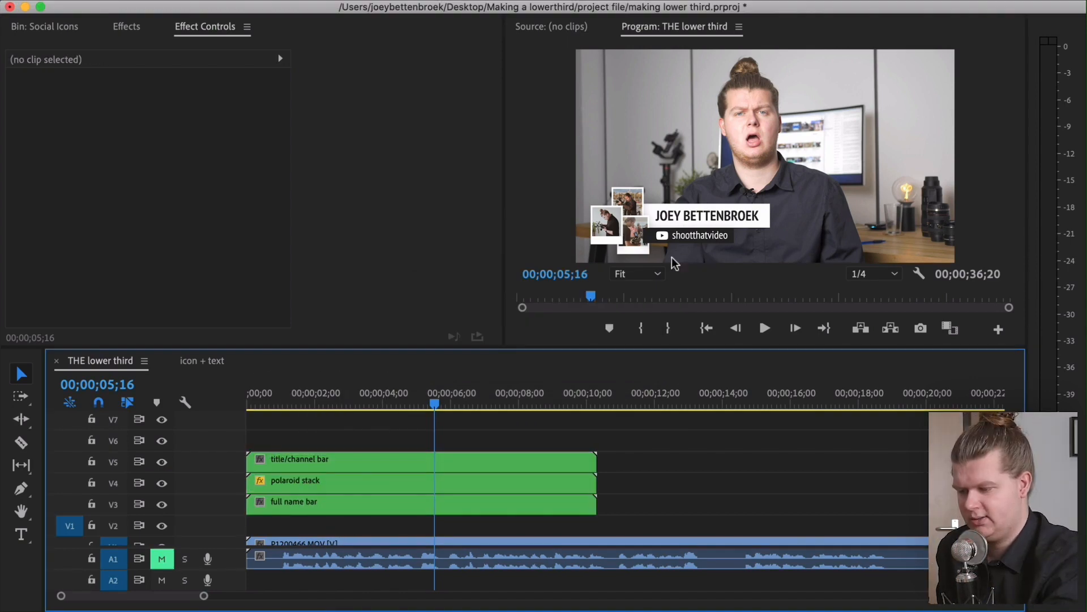
Open the polaroid stack nest and add a Cross Dissolve to the start of the polaroid 2 clip
left_click(288, 482)
left_click_drag(328, 477, 320, 440)
double_click(320, 440)
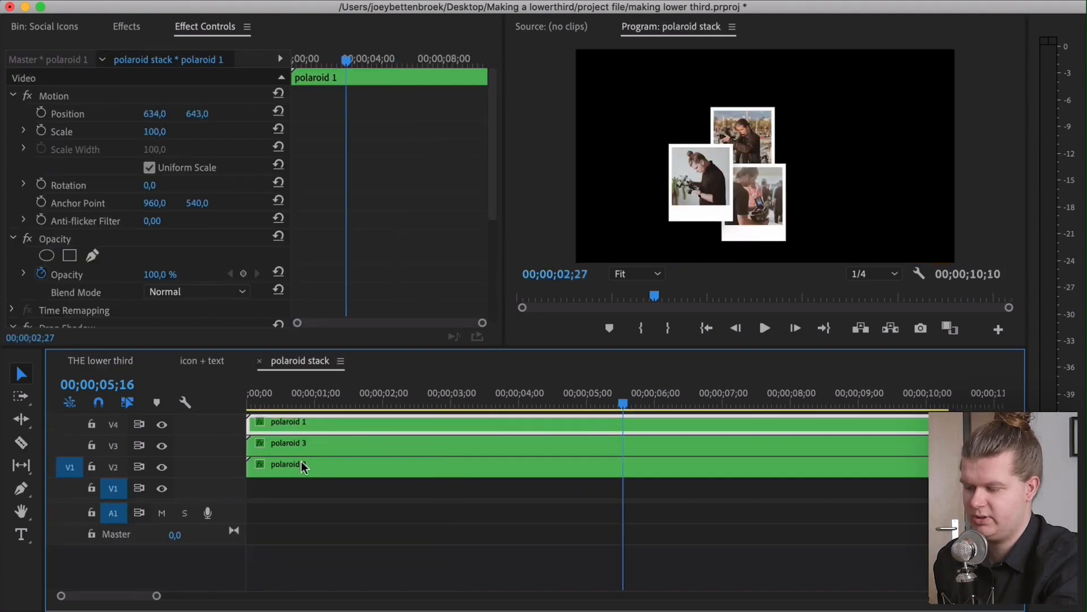
left_click_drag(338, 395, 241, 402)
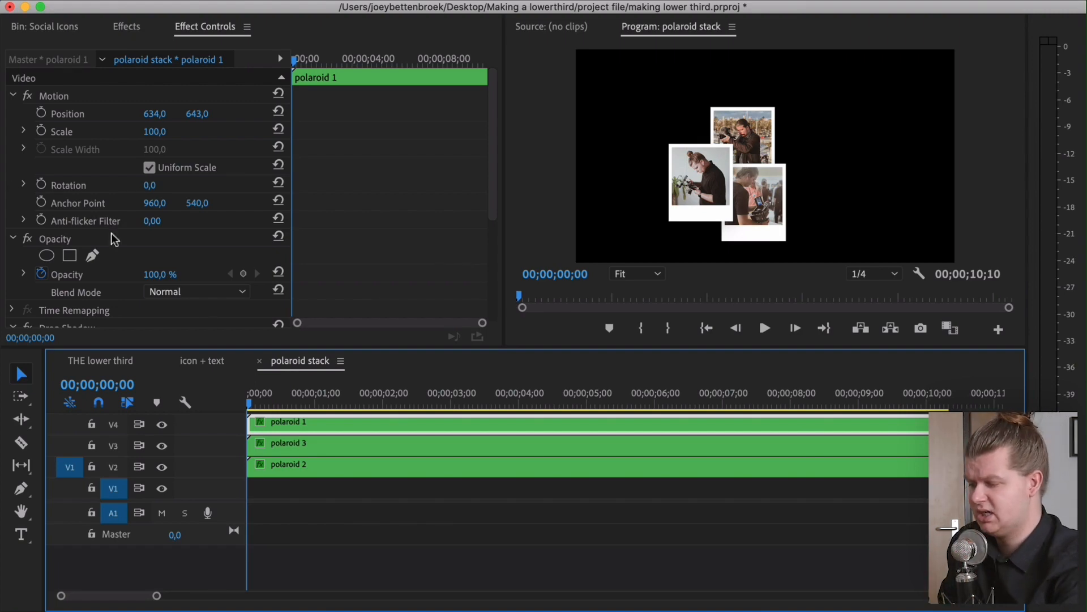
left_click(140, 27)
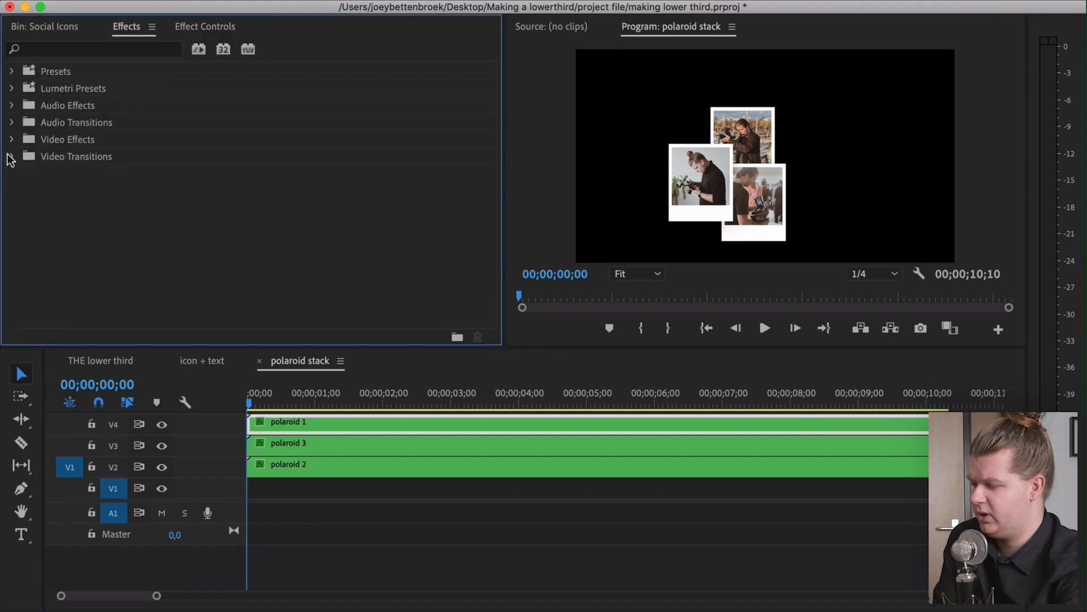
left_click(13, 158)
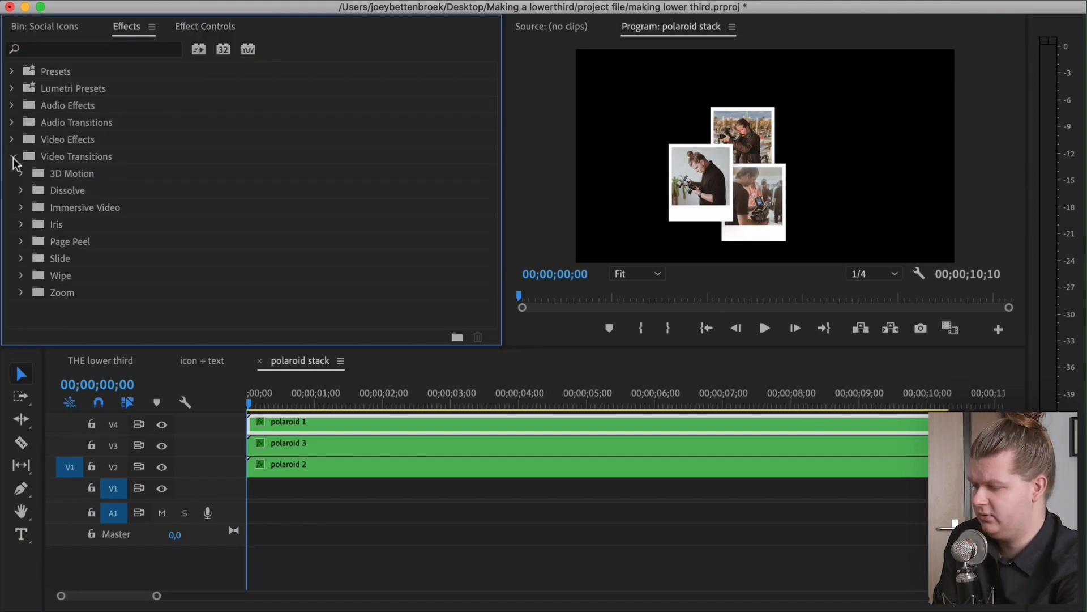
left_click(21, 191)
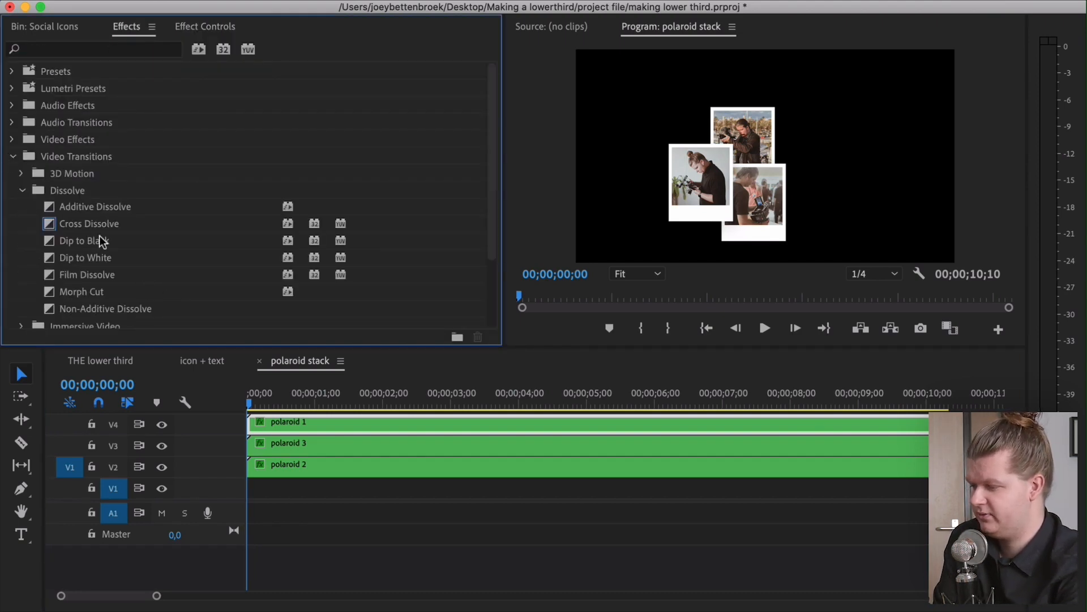
left_click(100, 227)
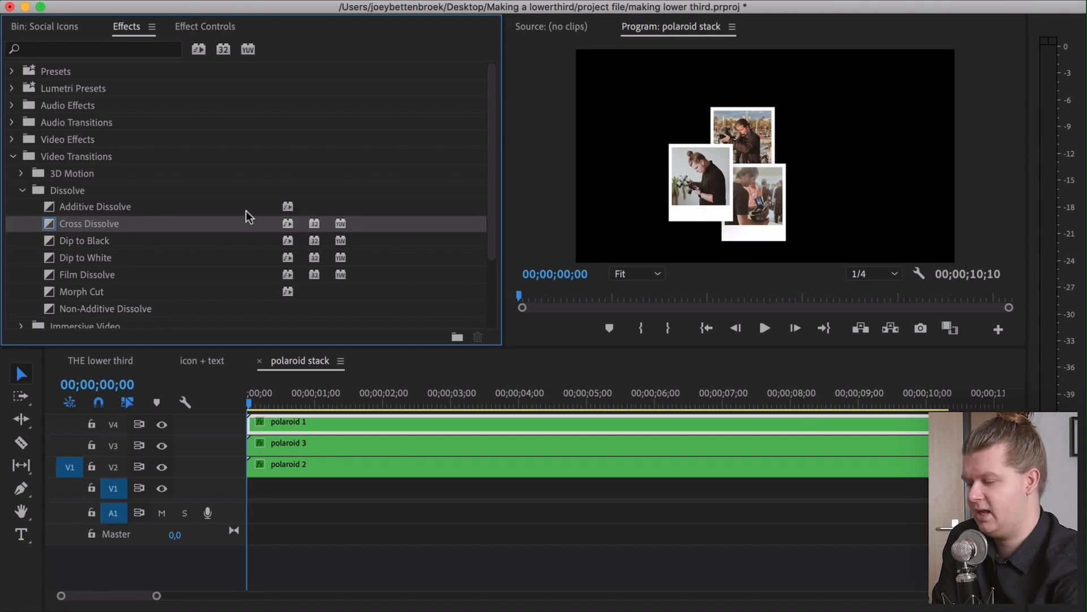
left_click_drag(94, 234, 254, 468)
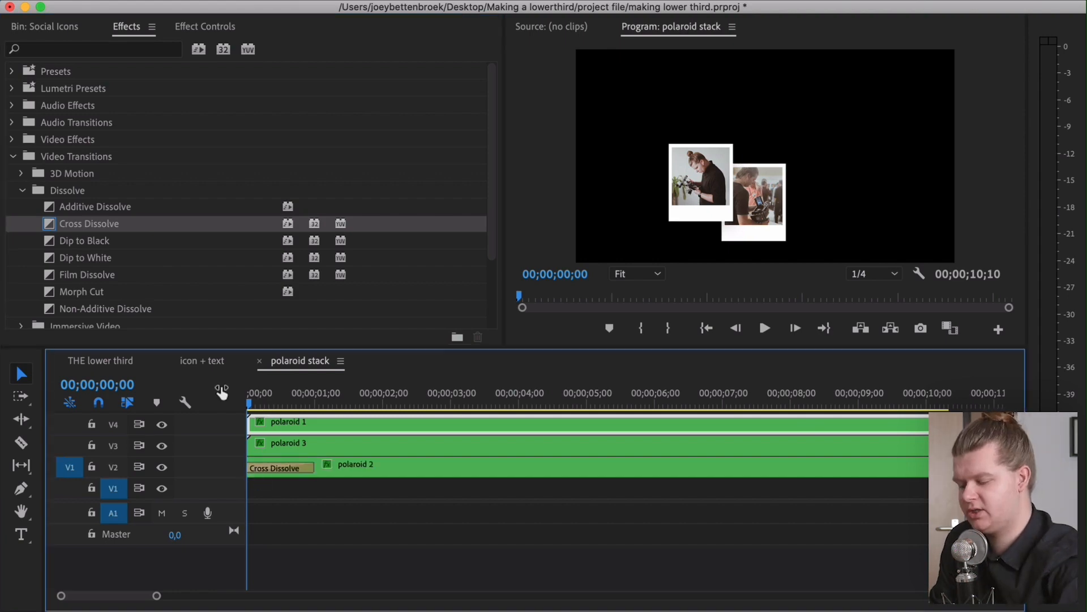
Stagger the polaroid fade-ins by shortening polaroid 2's Cross Dissolve, offsetting polaroid 3 and adding a Cross Dissolve to it
key("space")
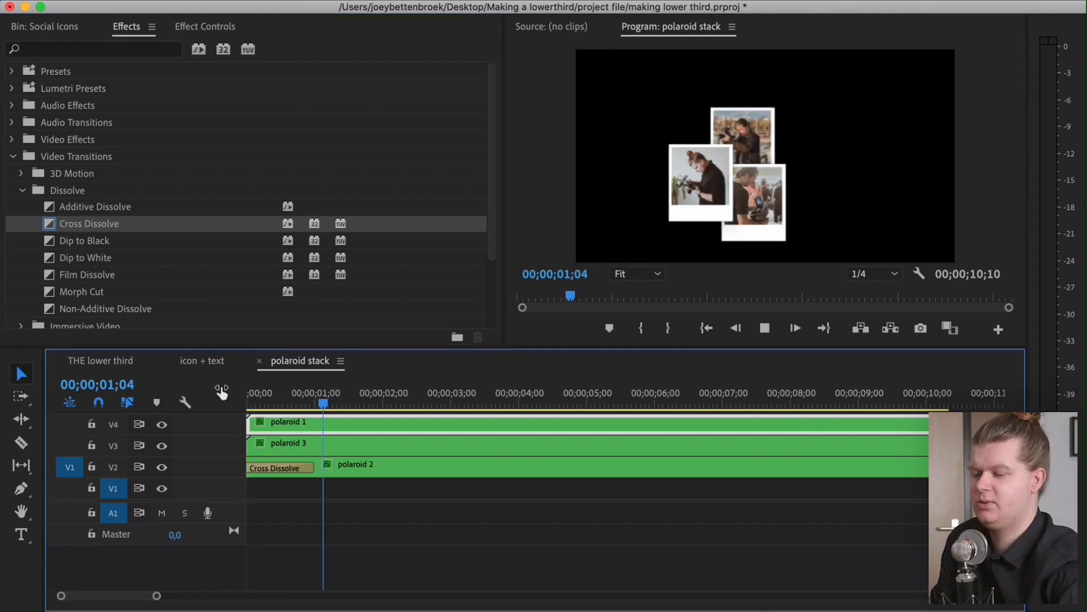
key("space")
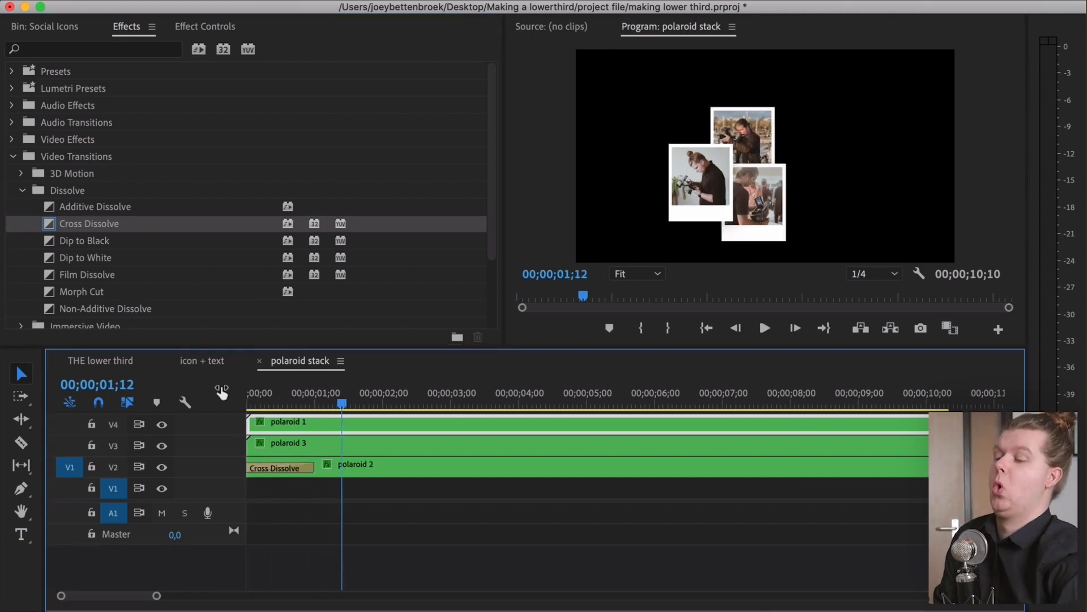
left_click_drag(312, 470, 266, 491)
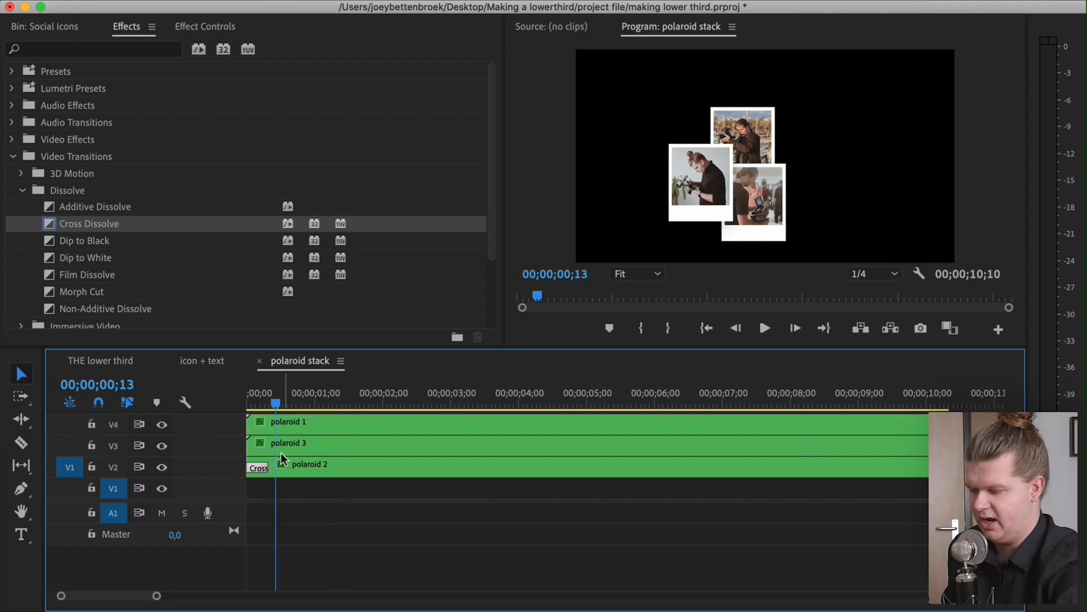
left_click_drag(287, 447, 309, 447)
left_click_drag(97, 227, 354, 426)
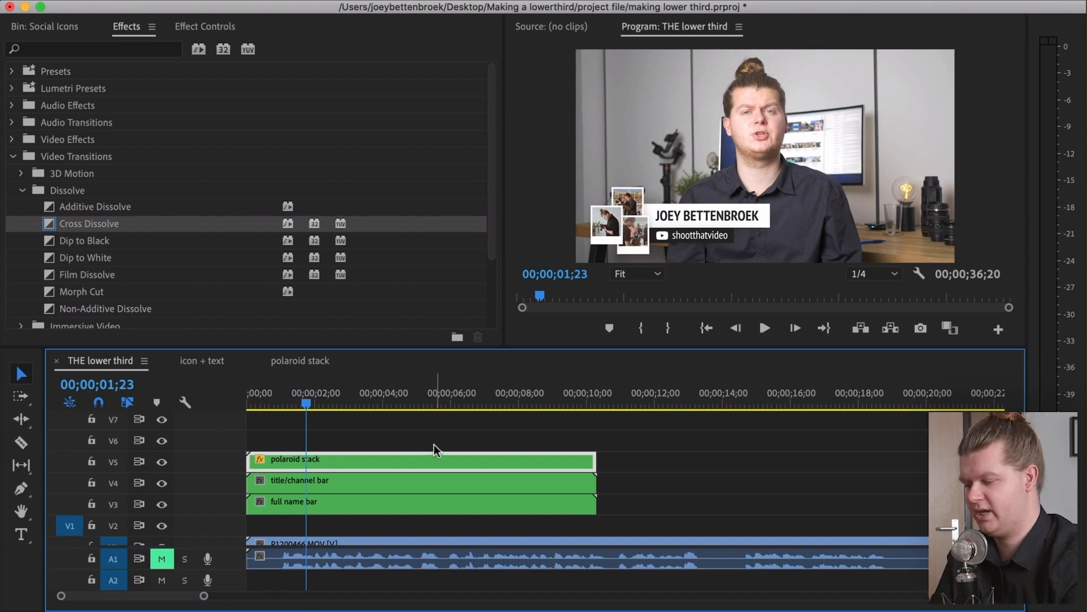
Move the full name bar and title/channel bar clips to start about 00;00;01;05, with full name bar on the upper track
left_click(258, 391)
key("space")
left_click(315, 480)
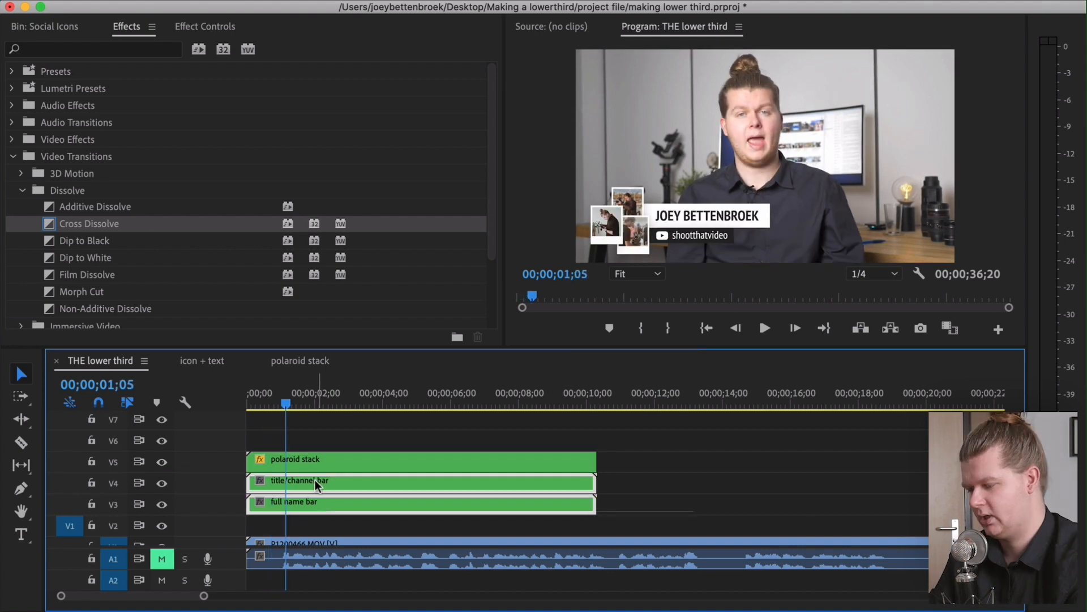
left_click_drag(307, 481, 345, 487)
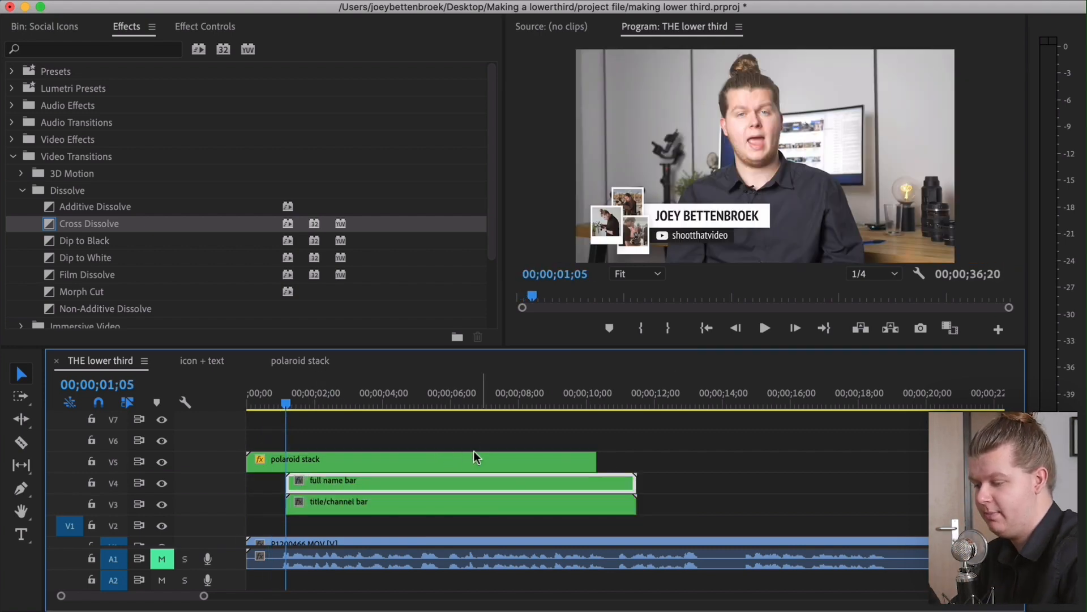
Keyframe the full name bar's Position sliding in, X 261 at its start and reset to 960 at about 00;00;02;29
left_click(201, 28)
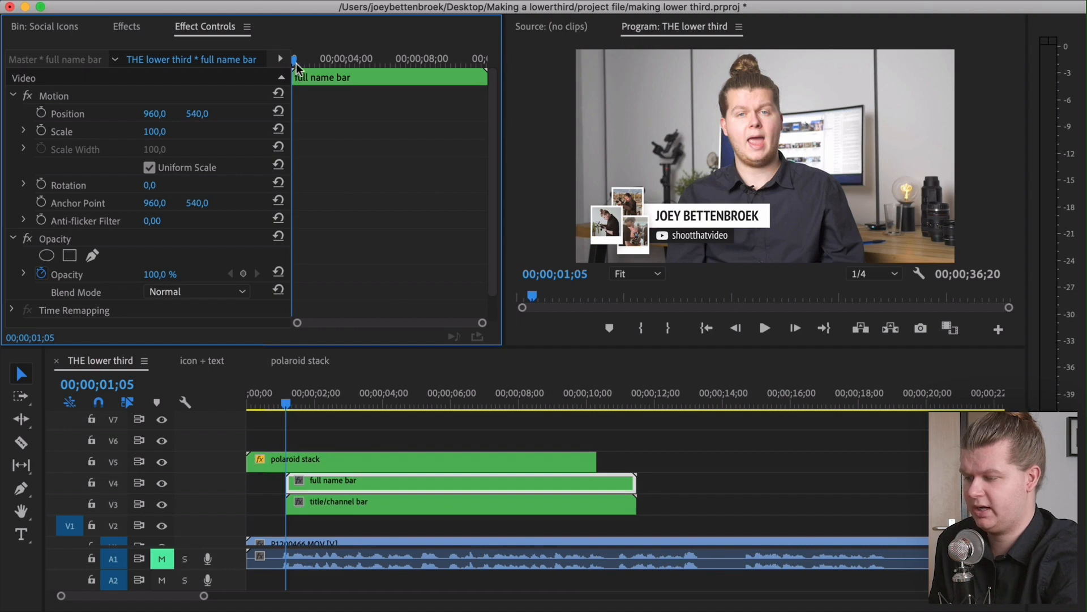
left_click_drag(294, 61, 267, 79)
left_click_drag(503, 330, 554, 326)
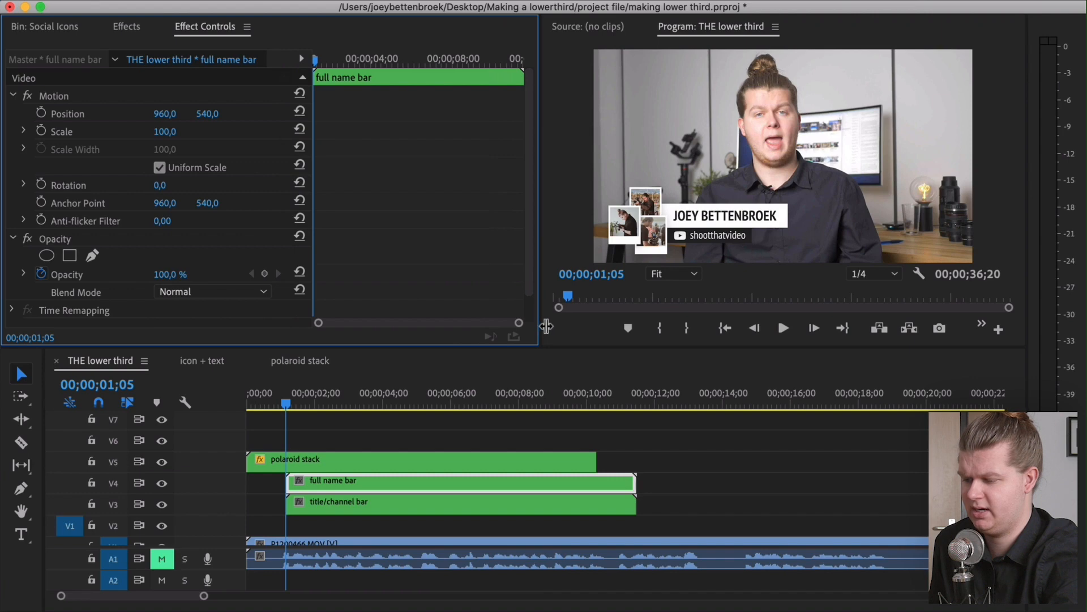
left_click(41, 113)
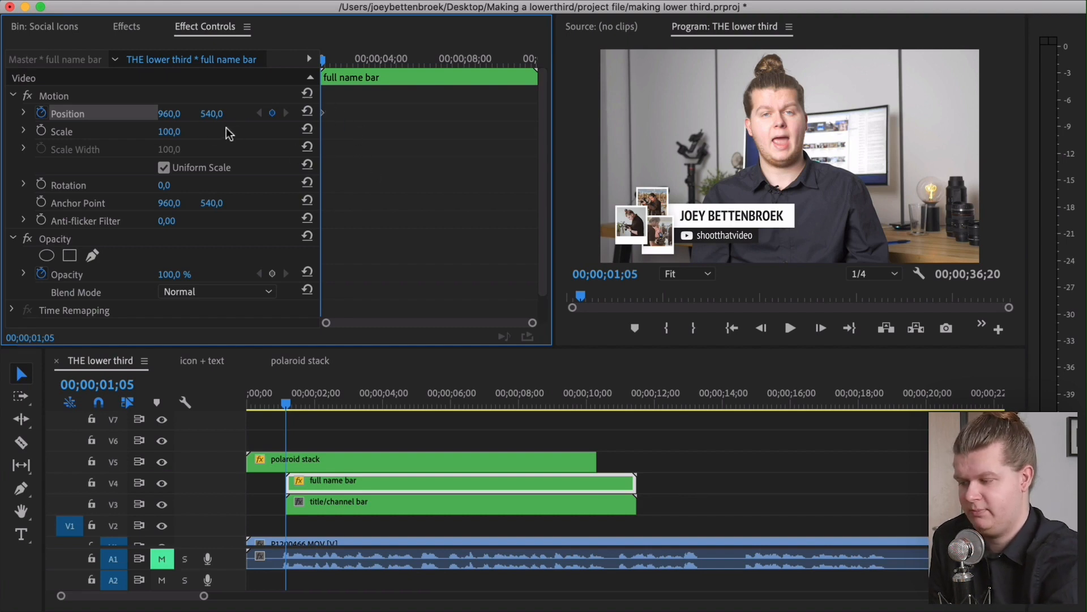
left_click_drag(170, 114, 1, 113)
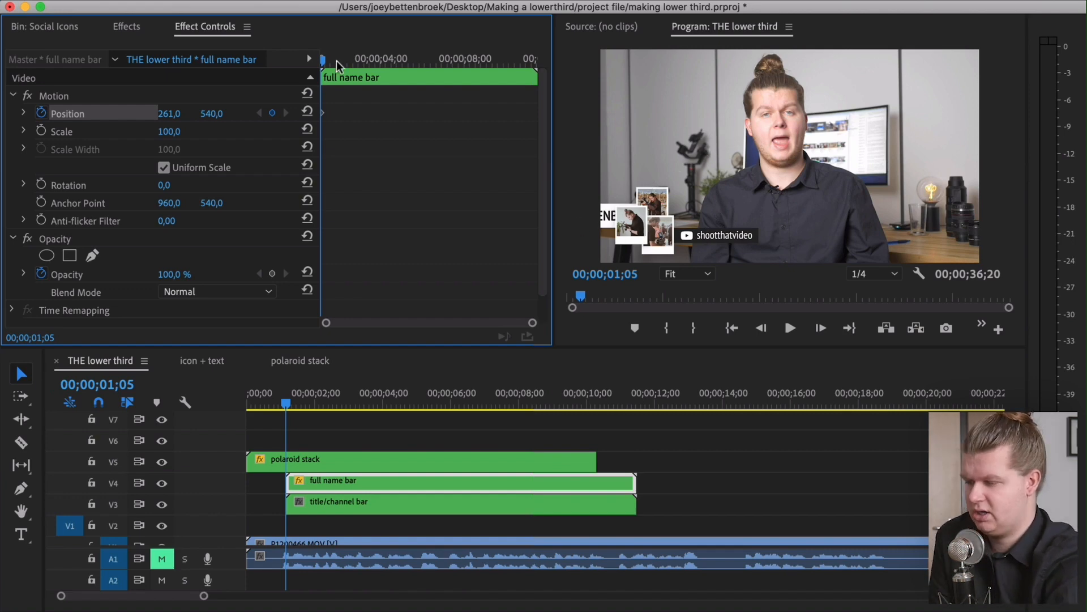
left_click_drag(324, 60, 359, 62)
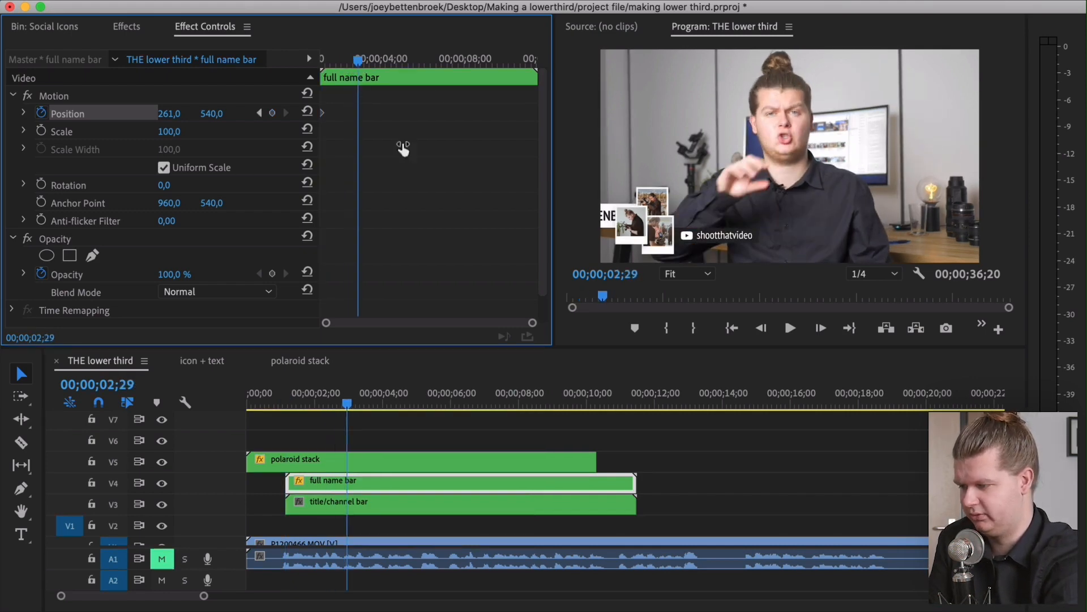
left_click(307, 113)
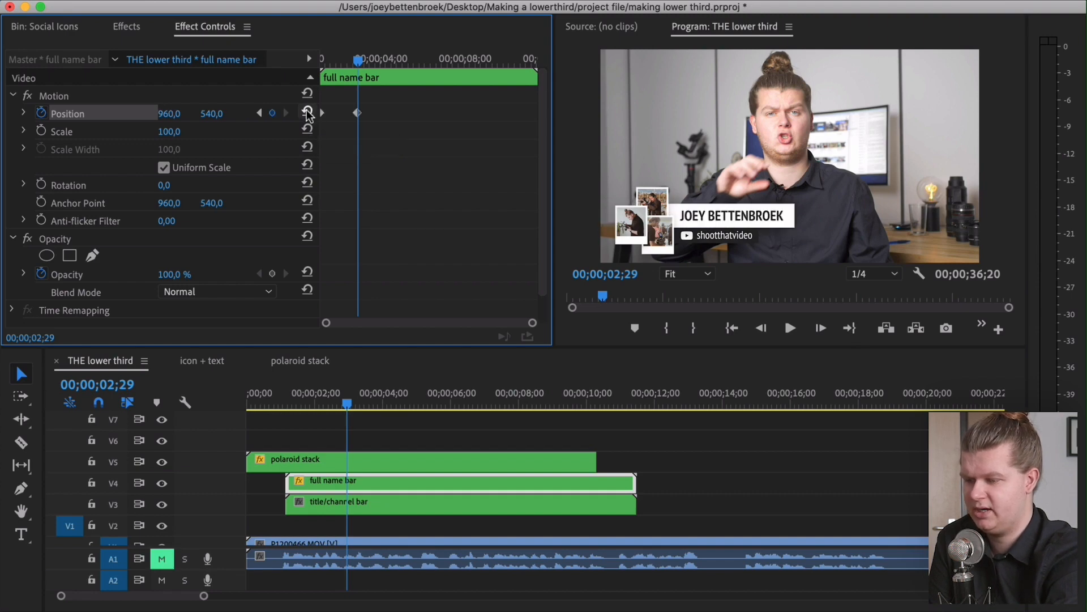
Preview the slide and move the ending Position keyframe slightly earlier
left_click_drag(363, 104, 347, 124)
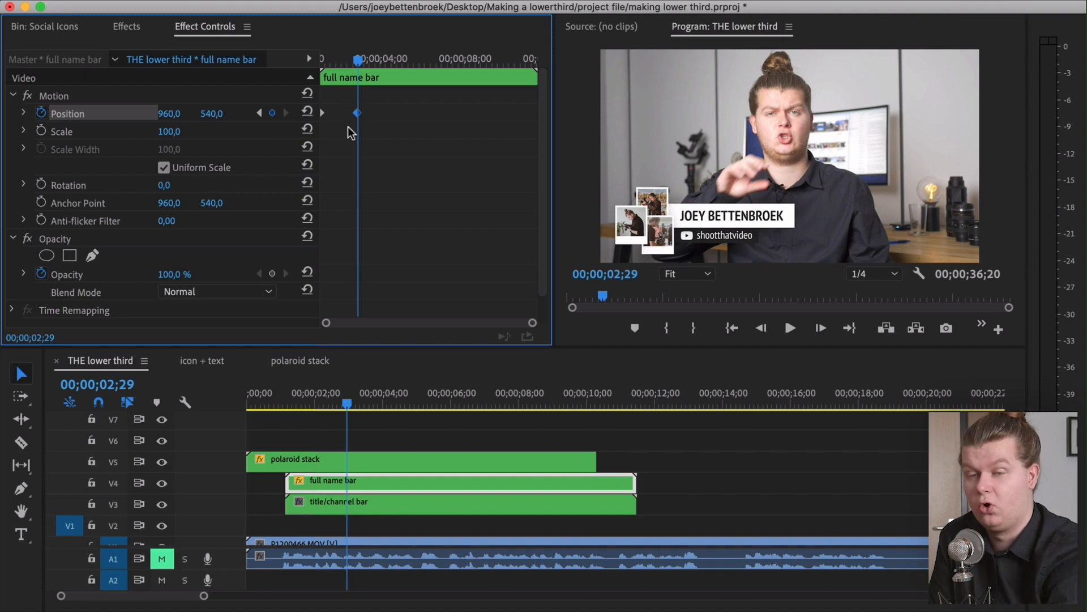
left_click_drag(359, 60, 247, 68)
key("space")
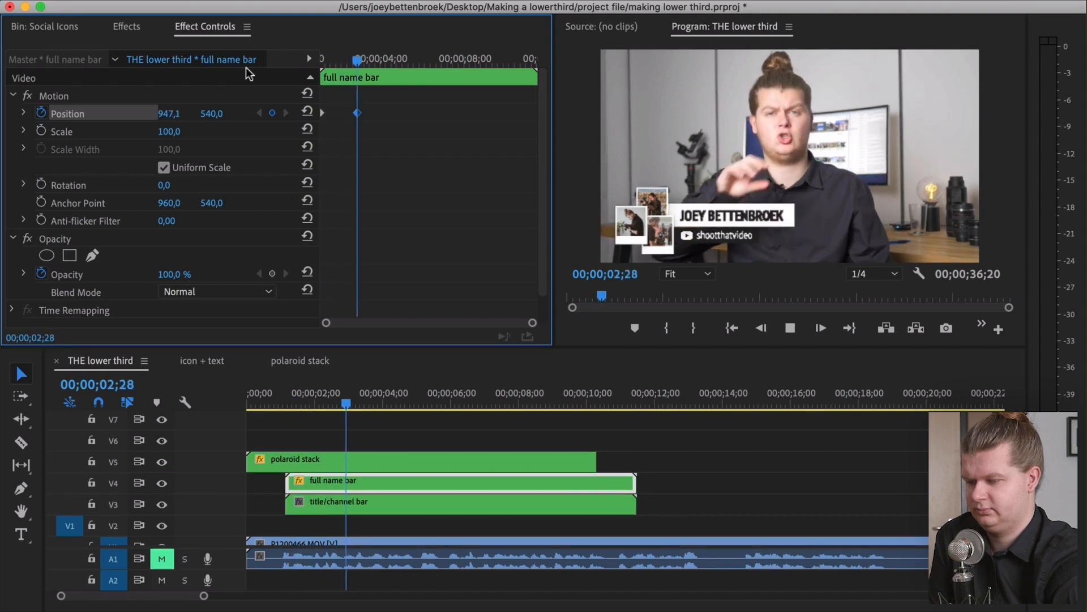
key("space")
left_click_drag(355, 115, 348, 114)
left_click_drag(371, 61, 362, 73)
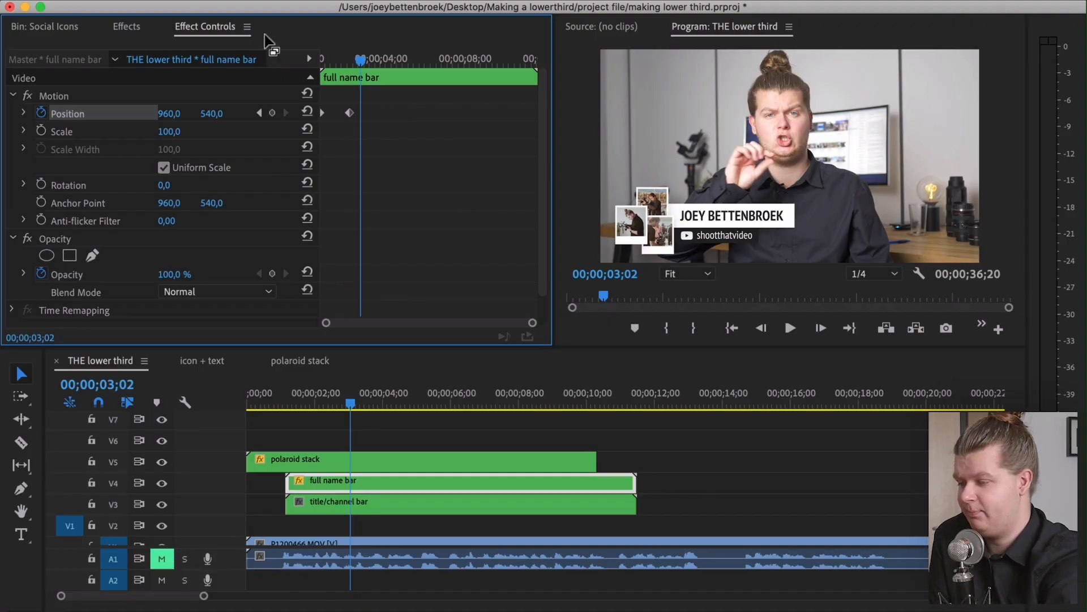
Apply Ease In to the Position keyframes and steepen the start of the velocity curve
left_click_drag(399, 97, 313, 122)
right_click(349, 114)
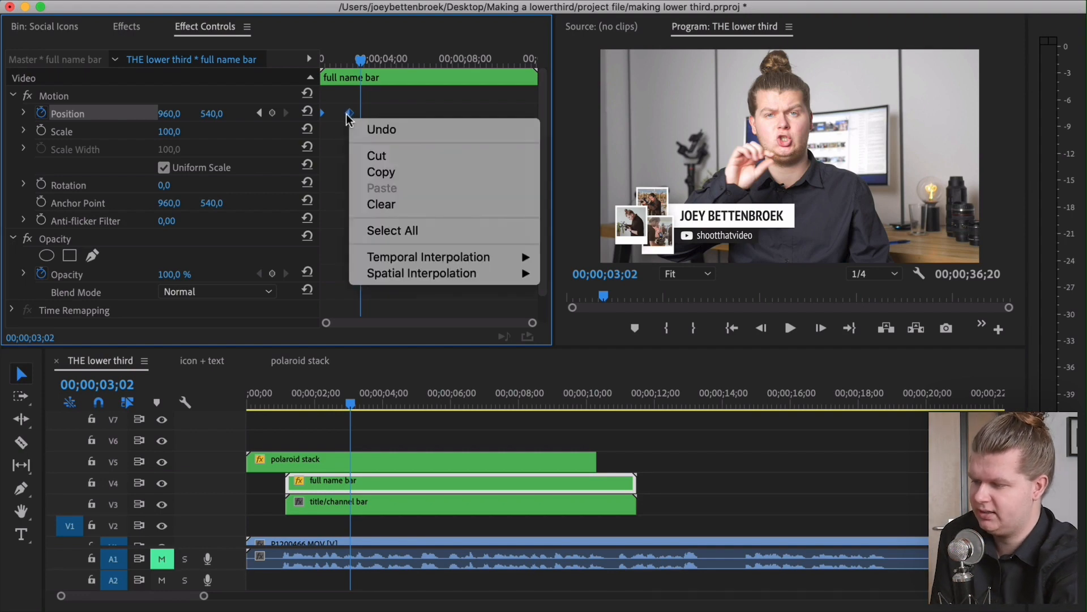
mouse_move(453, 252)
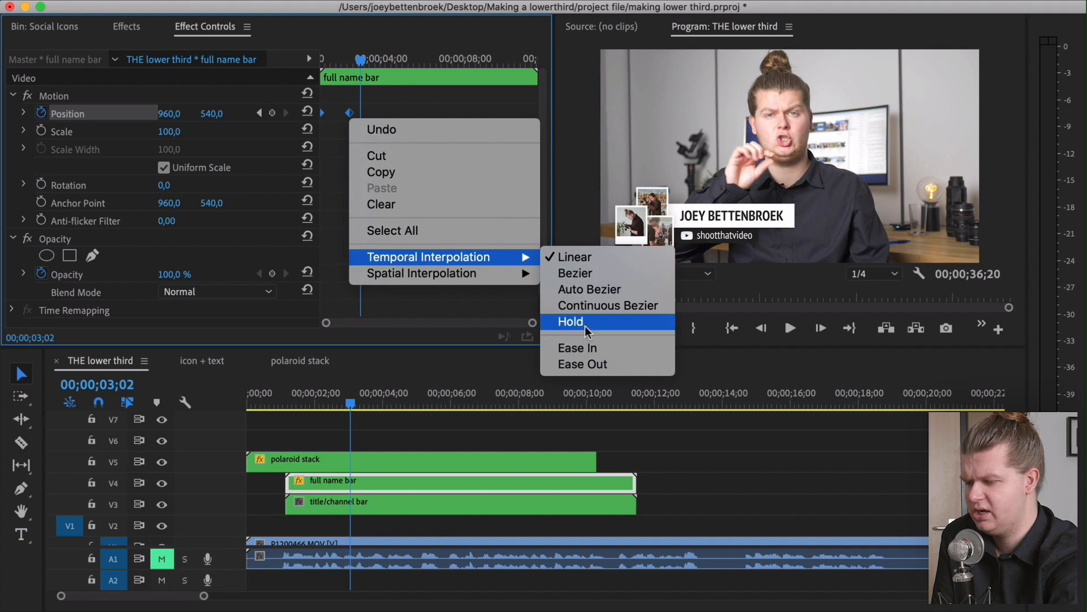
left_click(589, 348)
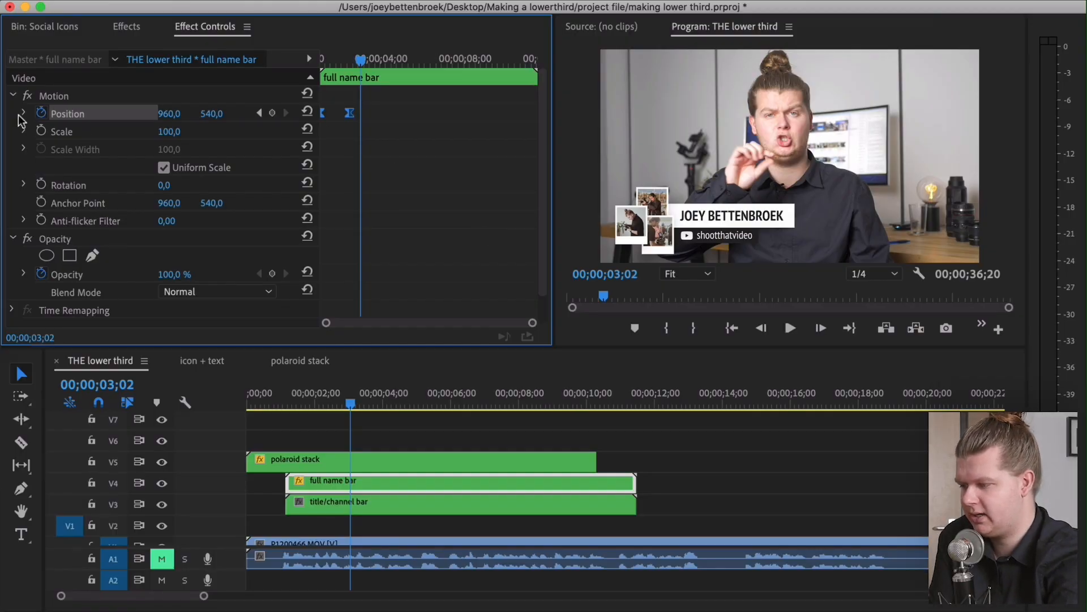
left_click(23, 113)
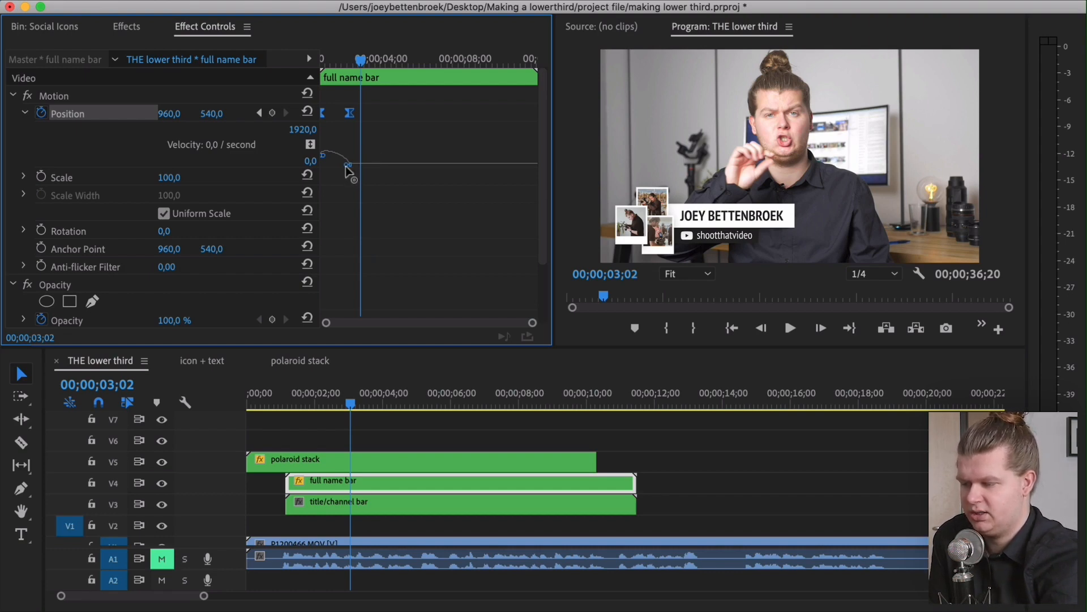
left_click_drag(338, 166, 325, 164)
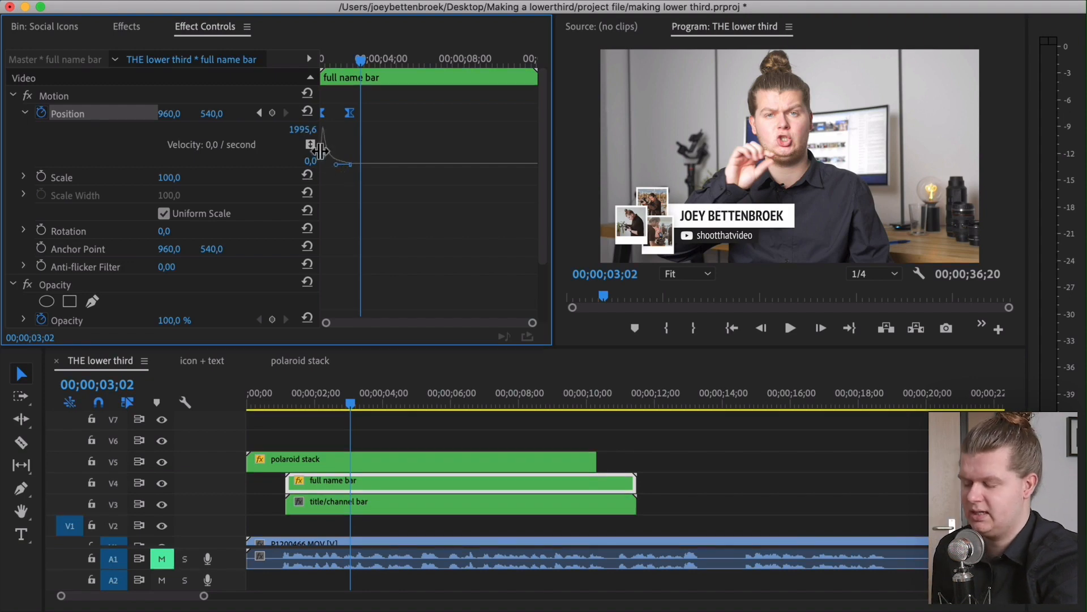
Copy the full name bar's Motion animation onto the title/channel bar clip
left_click(287, 403)
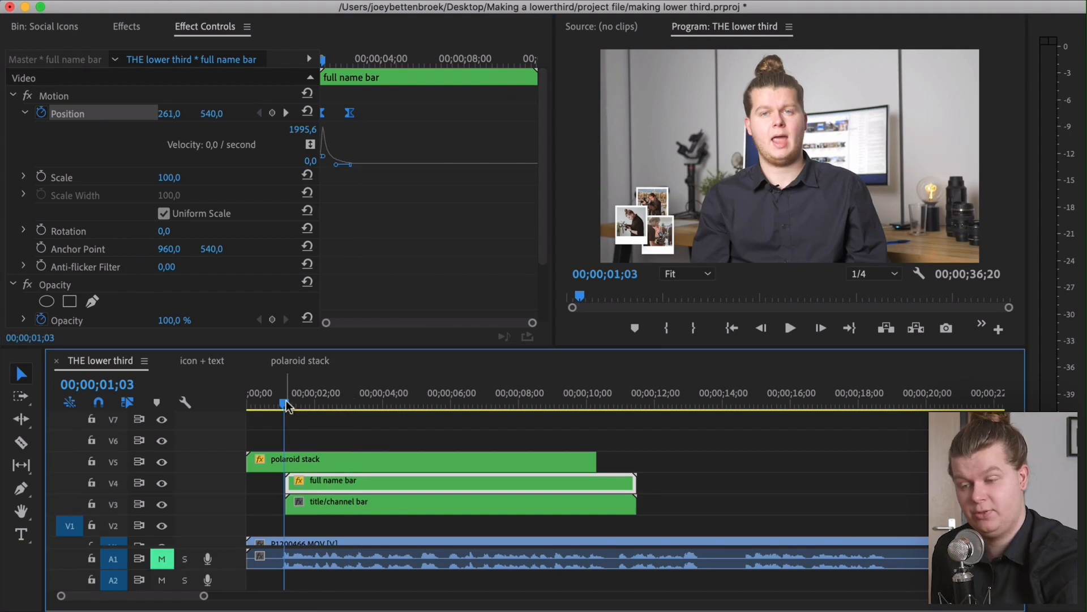
mouse_move(327, 62)
left_mouse_down()
mouse_move(358, 63)
mouse_move(323, 63)
left_mouse_up()
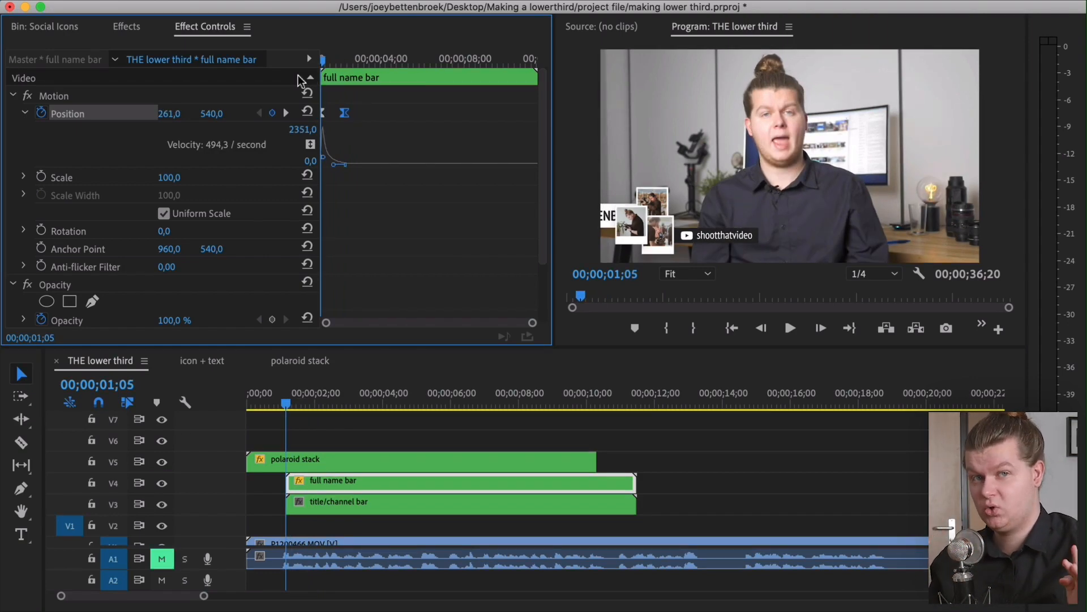
left_click(13, 96)
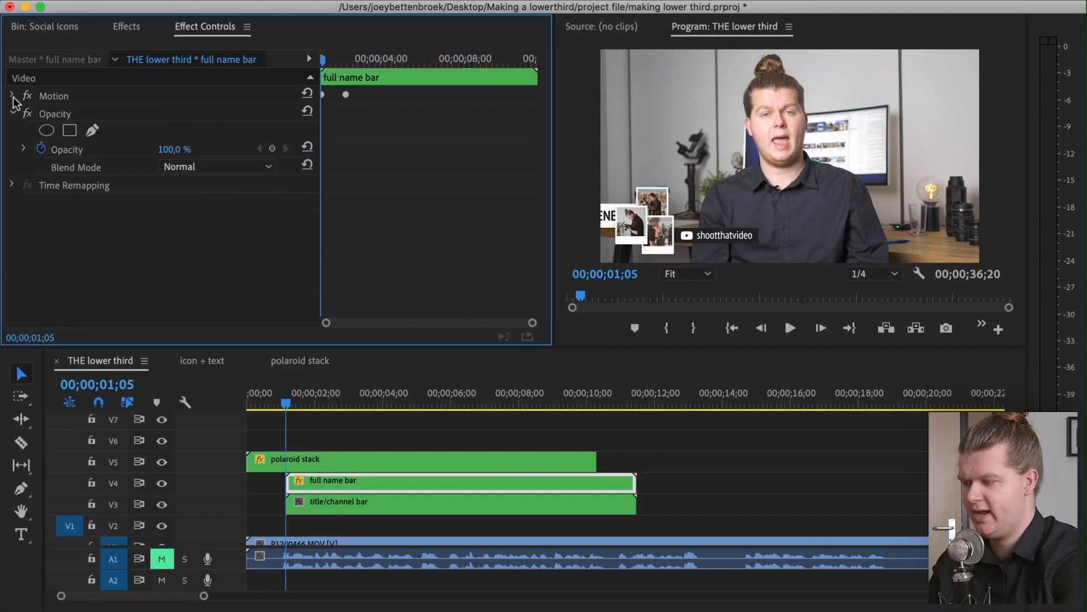
left_click(13, 96)
left_click(43, 97)
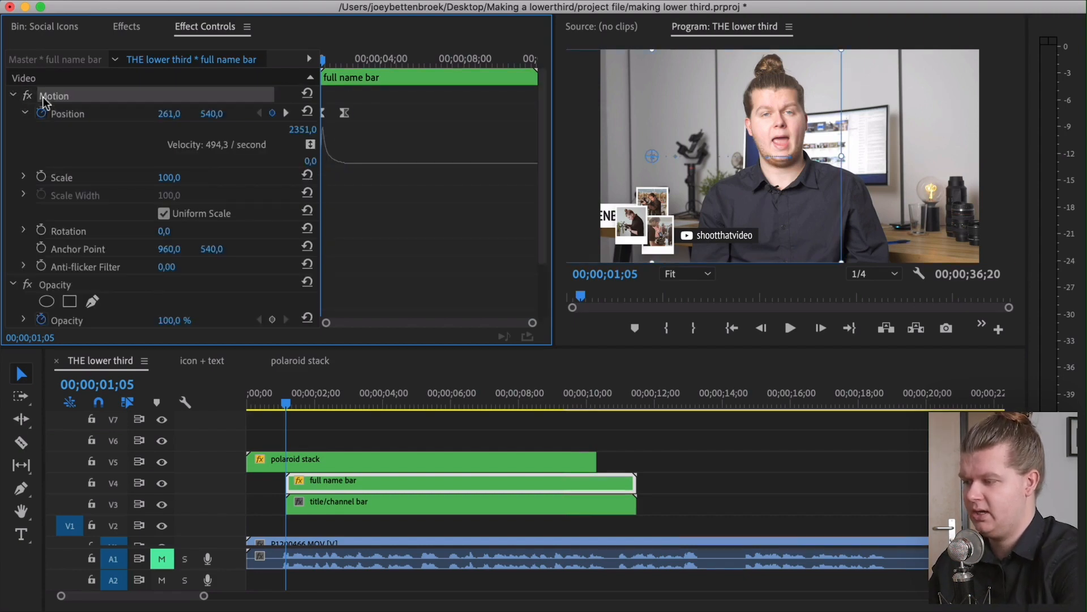
left_click(351, 506)
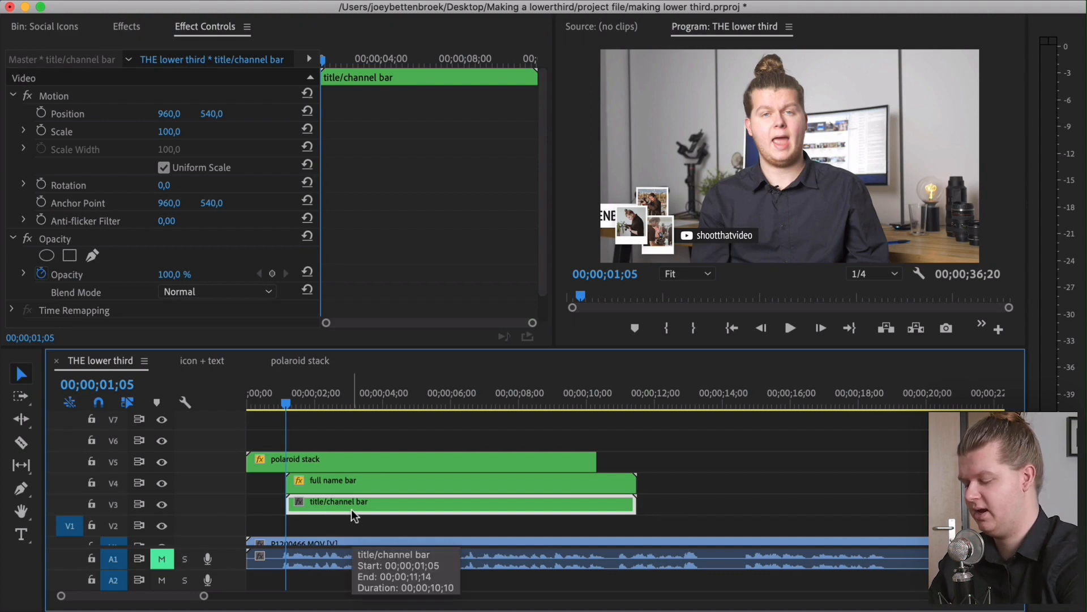
mouse_move(283, 403)
left_mouse_down()
mouse_move(320, 403)
mouse_move(288, 407)
left_mouse_up()
Zoom into the timeline and delay the title/channel bar's start by about 5 frames
key("equal")
key("equal")
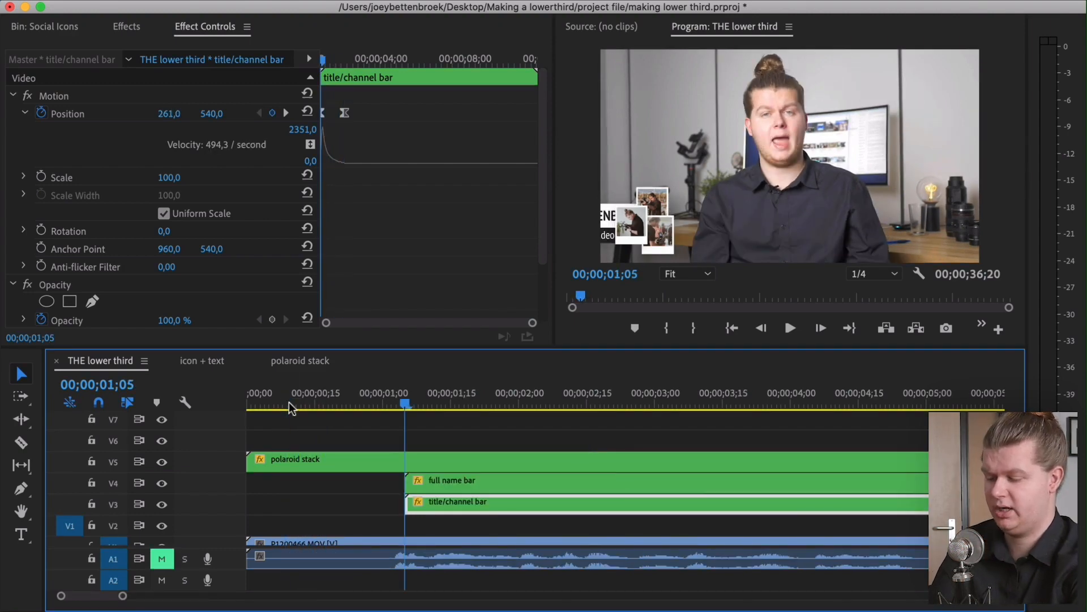
key("equal")
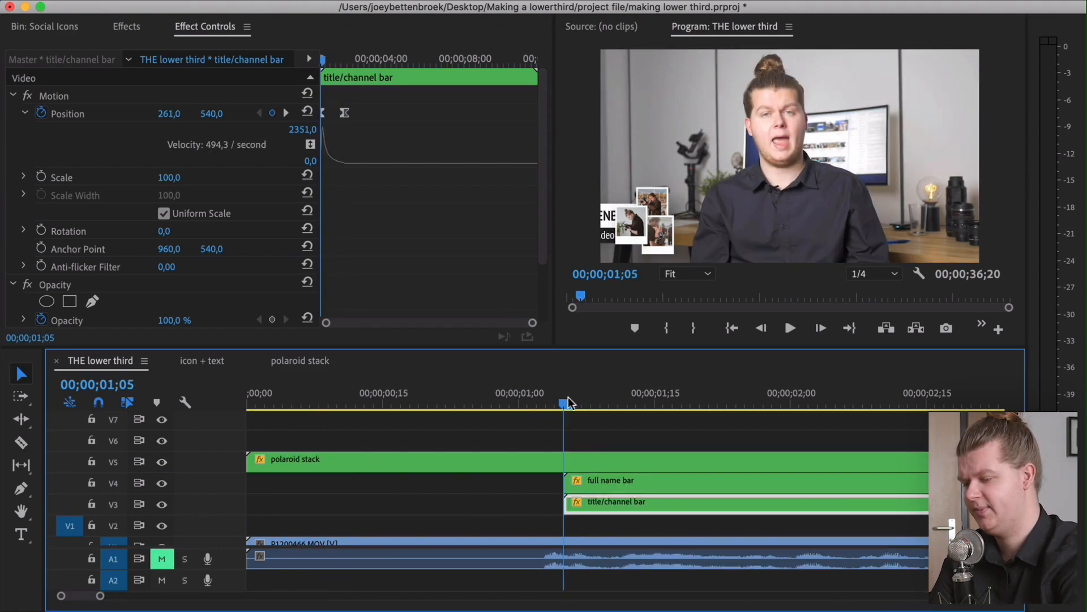
key("Left")
key("Left")
key("Left")
key("Left")
left_click_drag(586, 508, 633, 496)
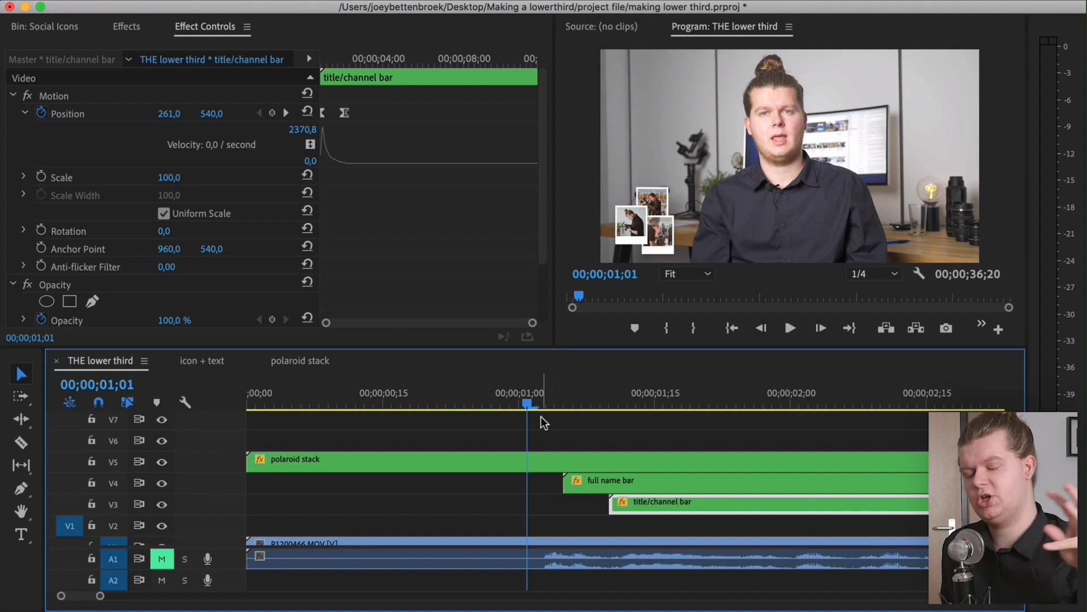
Zoom out and play back the lower third from the start to review the name bar animation
key("minus")
key("minus")
key("minus")
left_click_drag(522, 400, 142, 403)
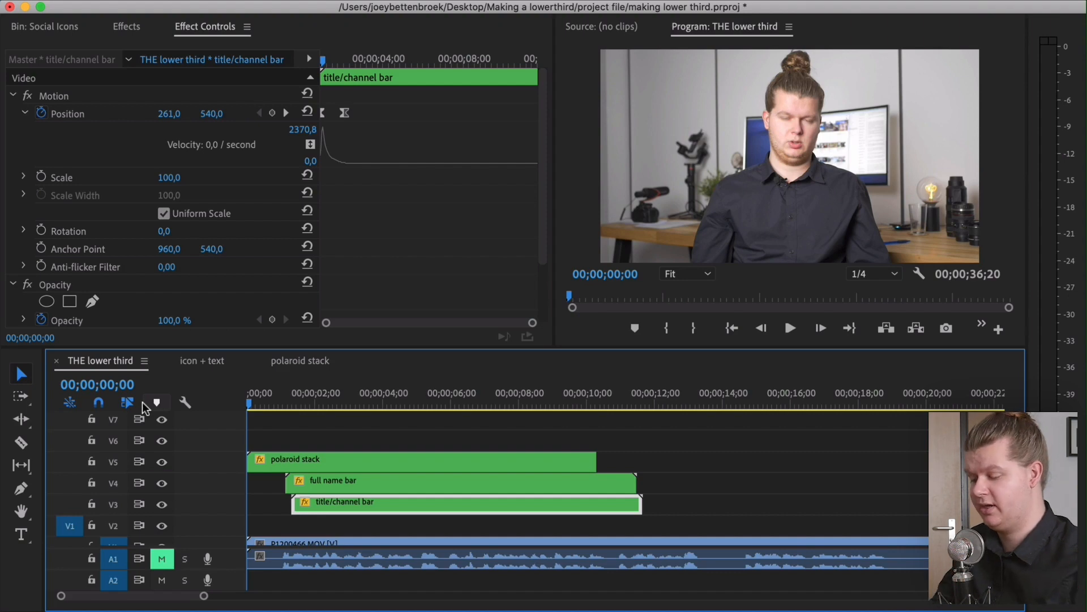
key("space")
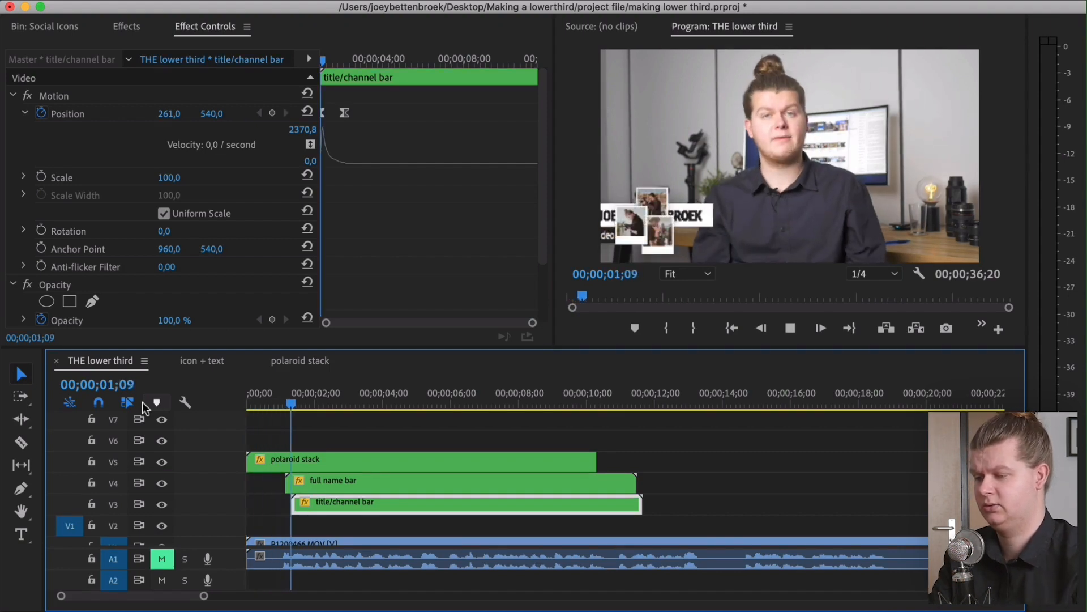
key("space")
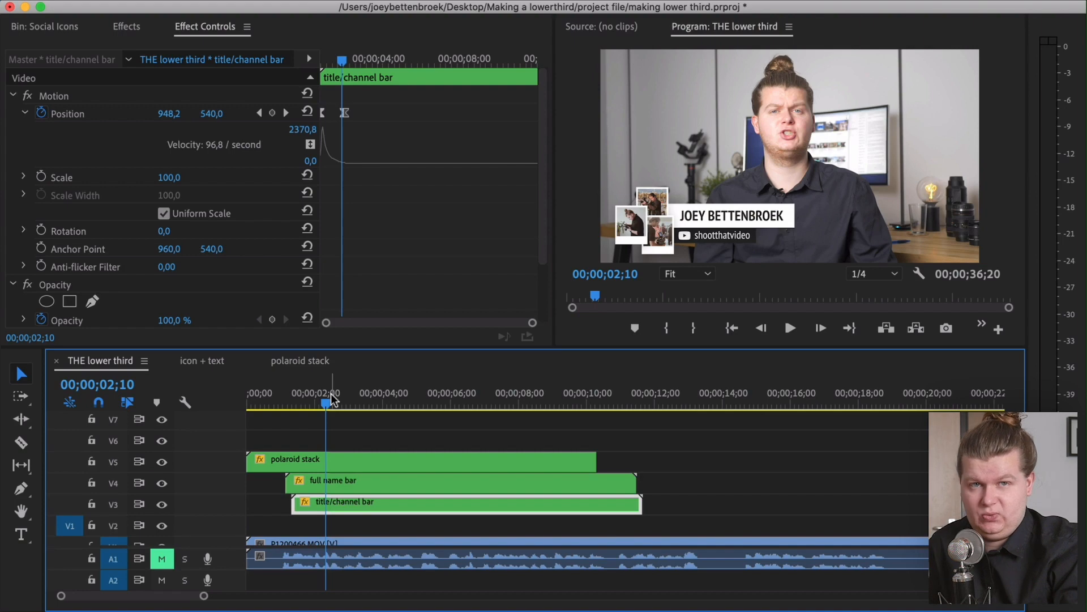
left_click_drag(326, 401, 287, 409)
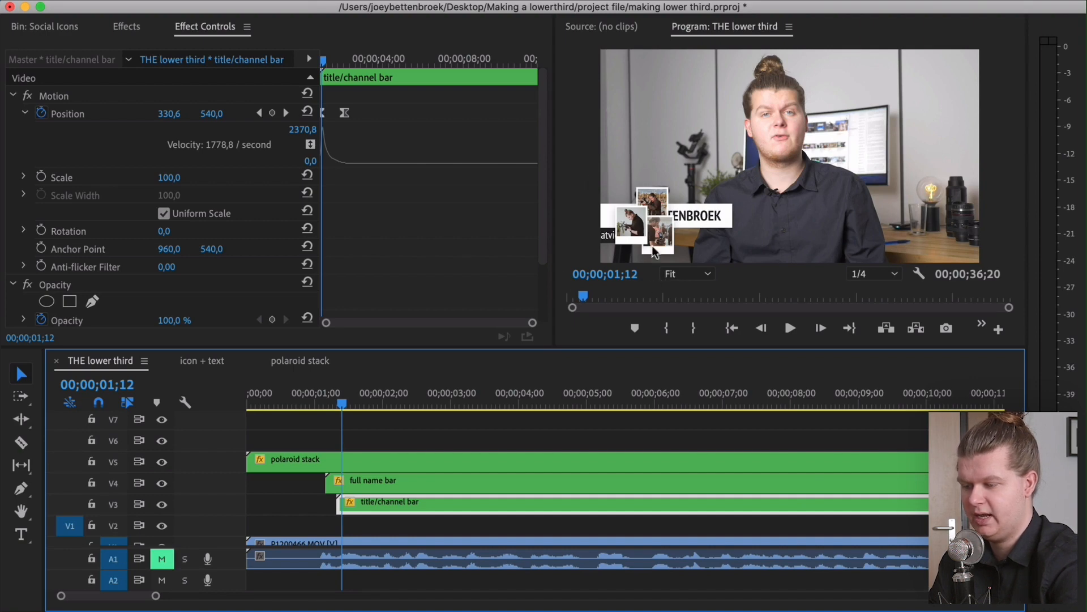
Nest the full name bar and title/channel bar clips into a sequence named "name bars"
left_click_drag(276, 485, 369, 530)
right_click(373, 489)
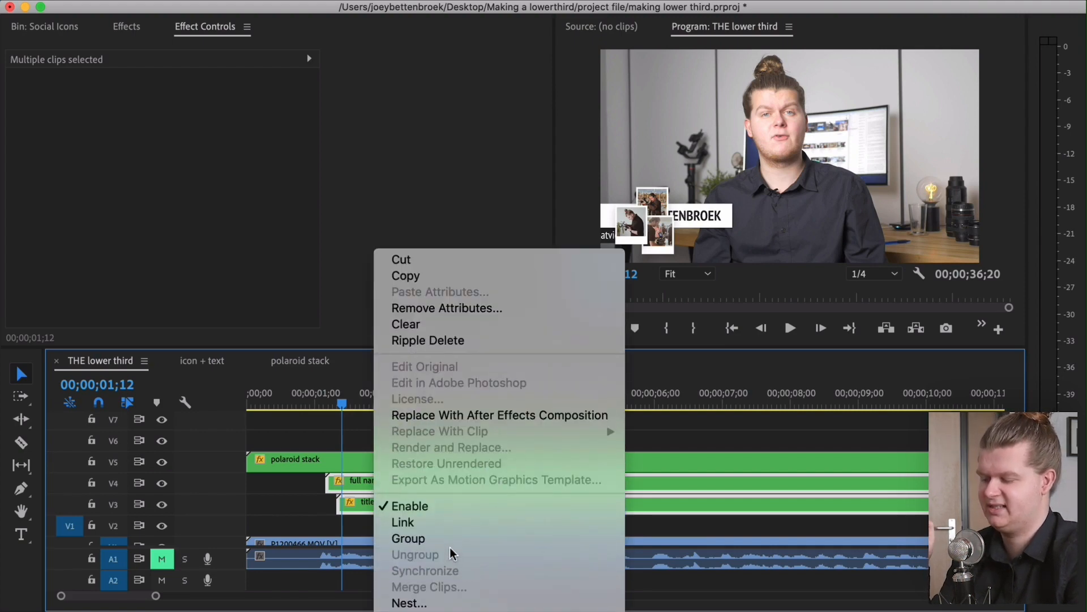
left_click(448, 537)
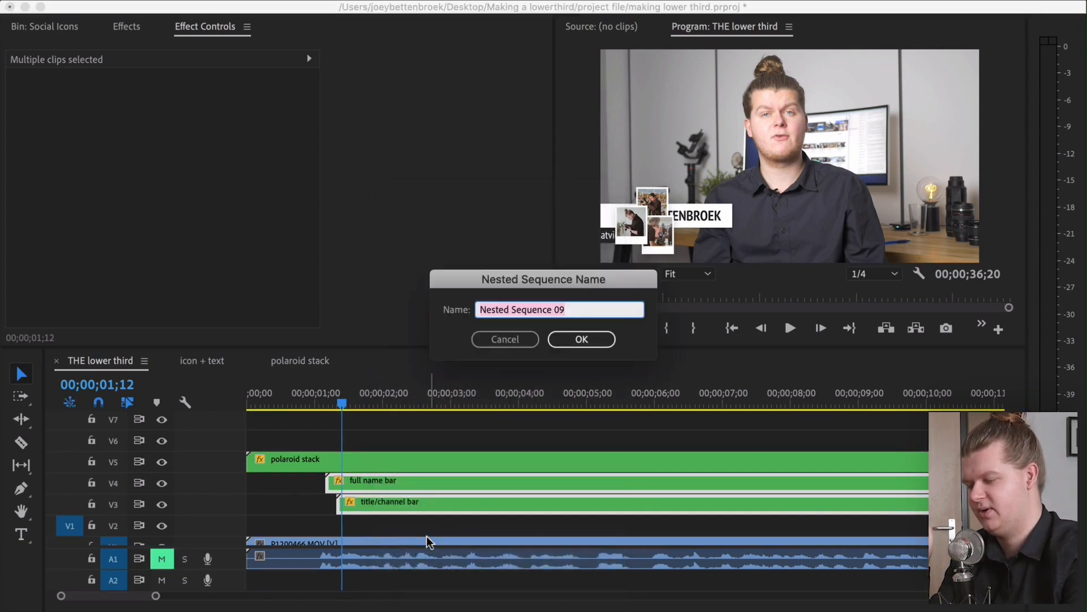
type("name bars")
key("Return")
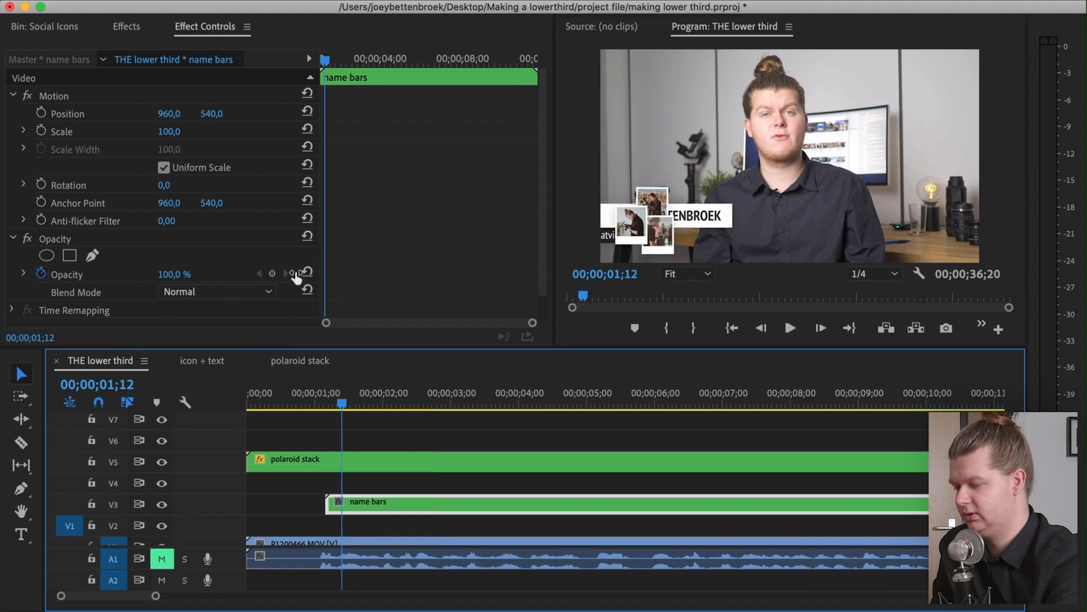
scroll(378, 222, "down", 1)
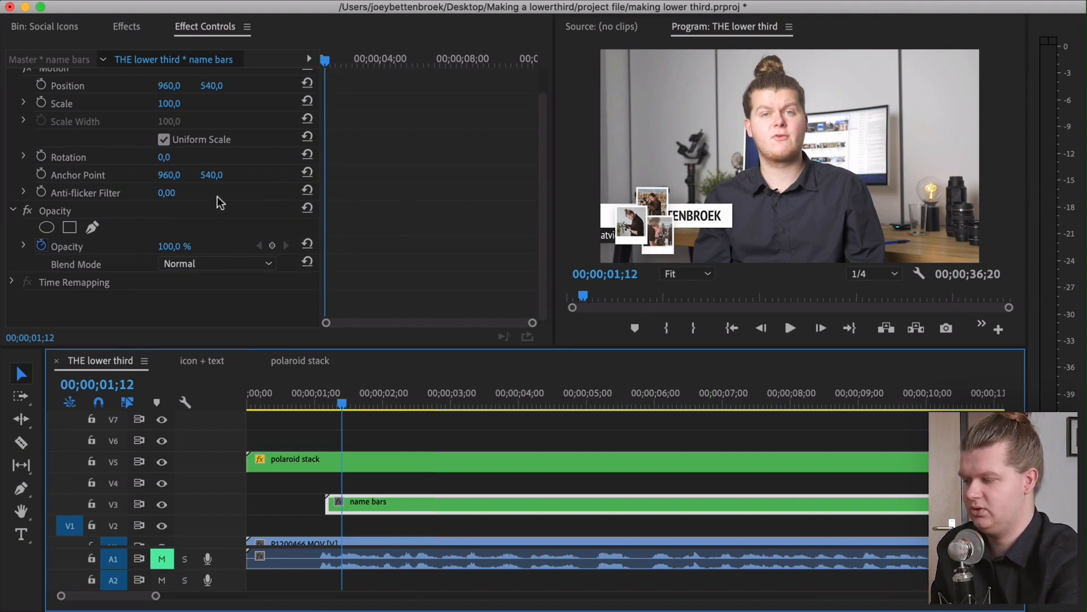
Add a rectangle opacity mask to the name bars nest, position it over the polaroid stack, and invert it
left_click(70, 227)
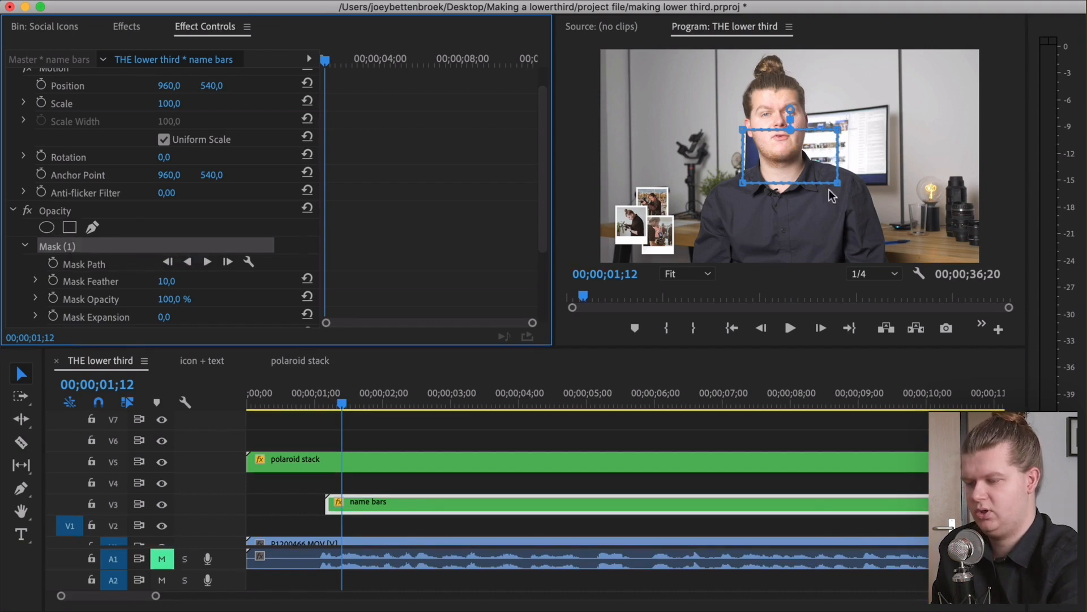
left_click_drag(782, 156, 778, 159)
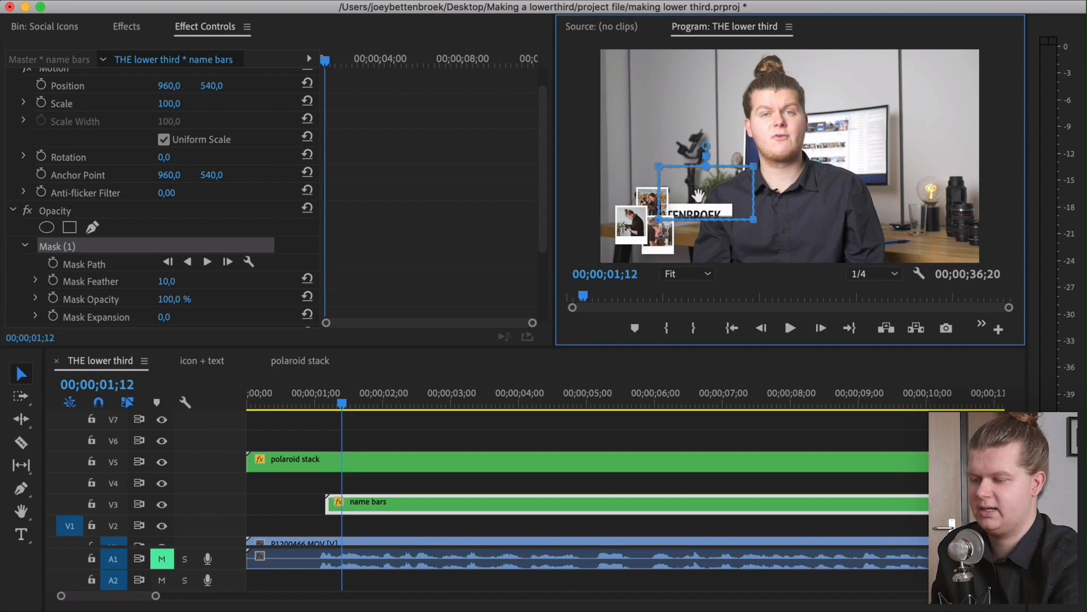
left_click_drag(690, 200, 676, 228)
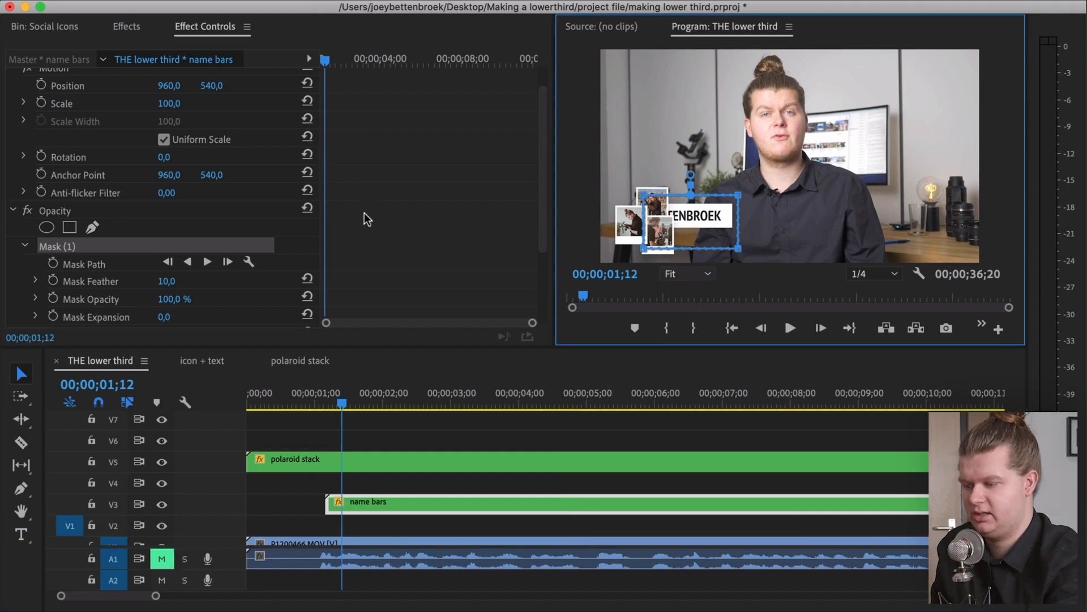
scroll(295, 250, "down", 3)
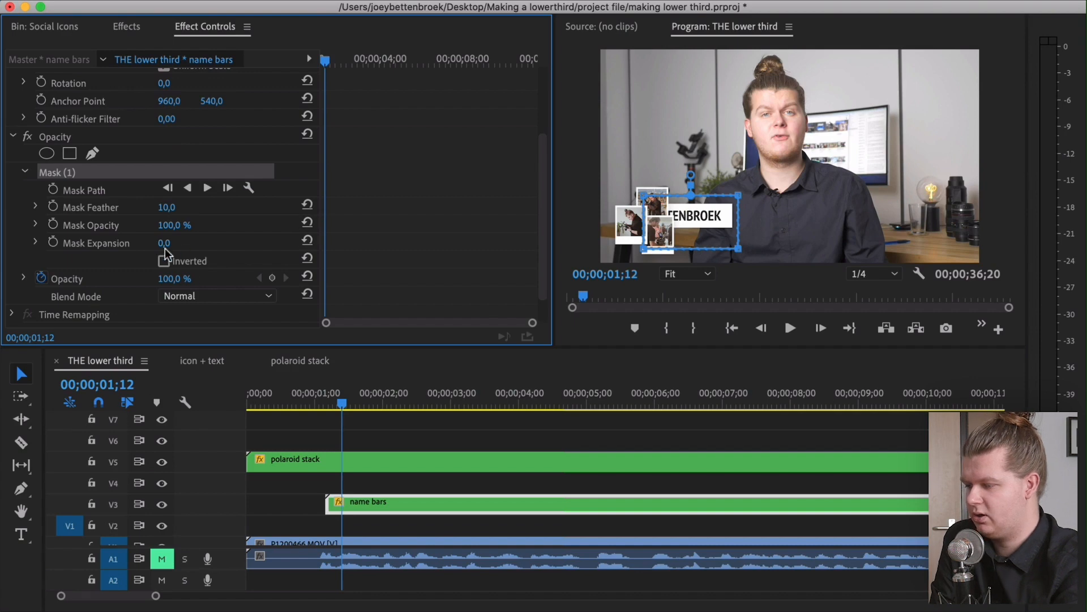
left_click(164, 262)
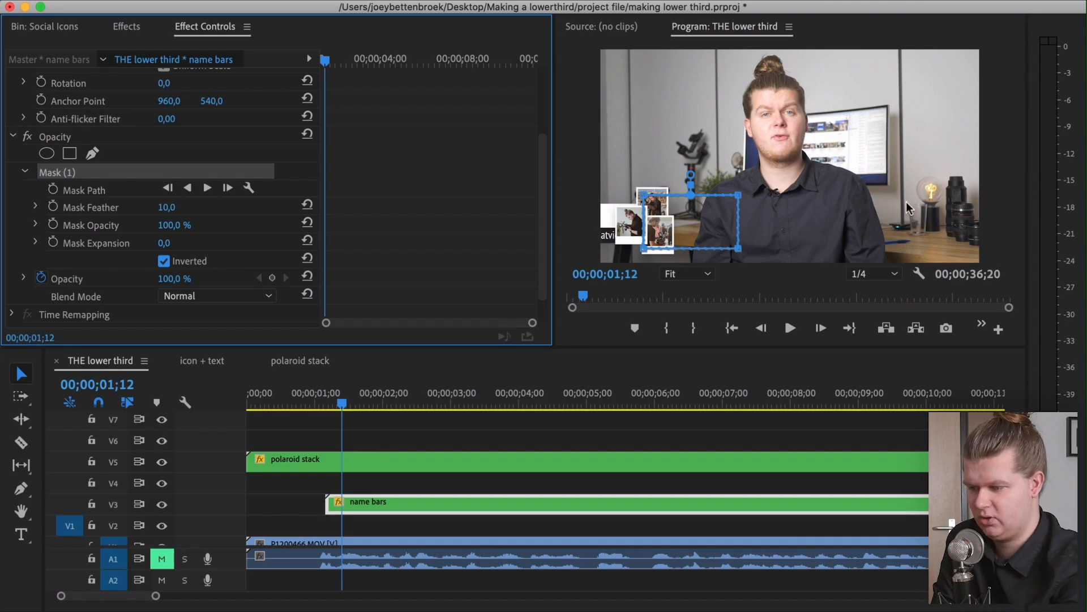
Enlarge the mask upward and shift it left so the name bars are hidden behind the polaroid stack
left_click(644, 199)
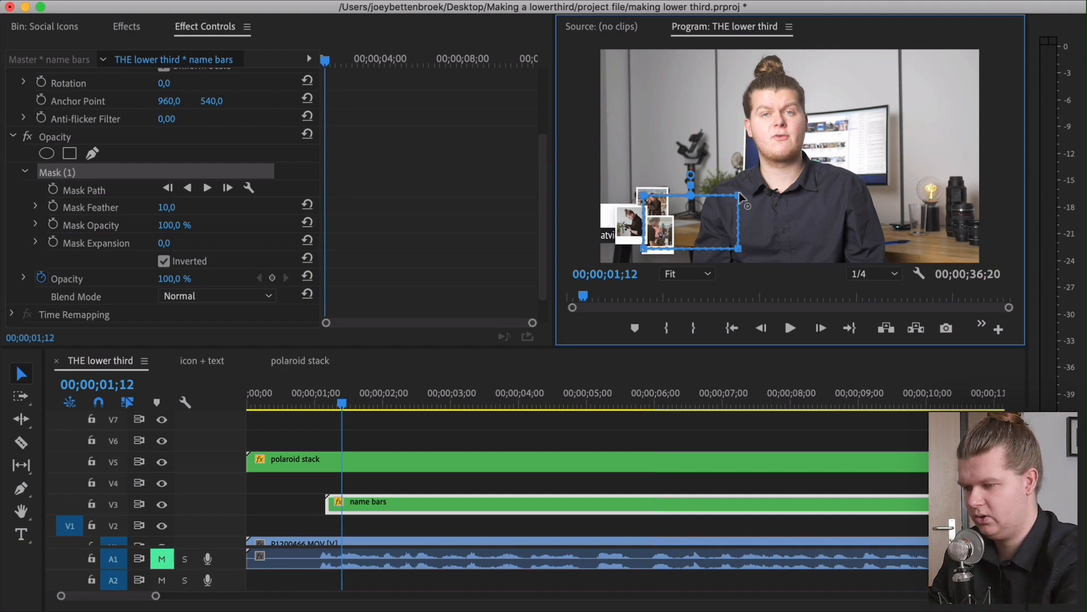
left_click_drag(737, 195, 742, 136)
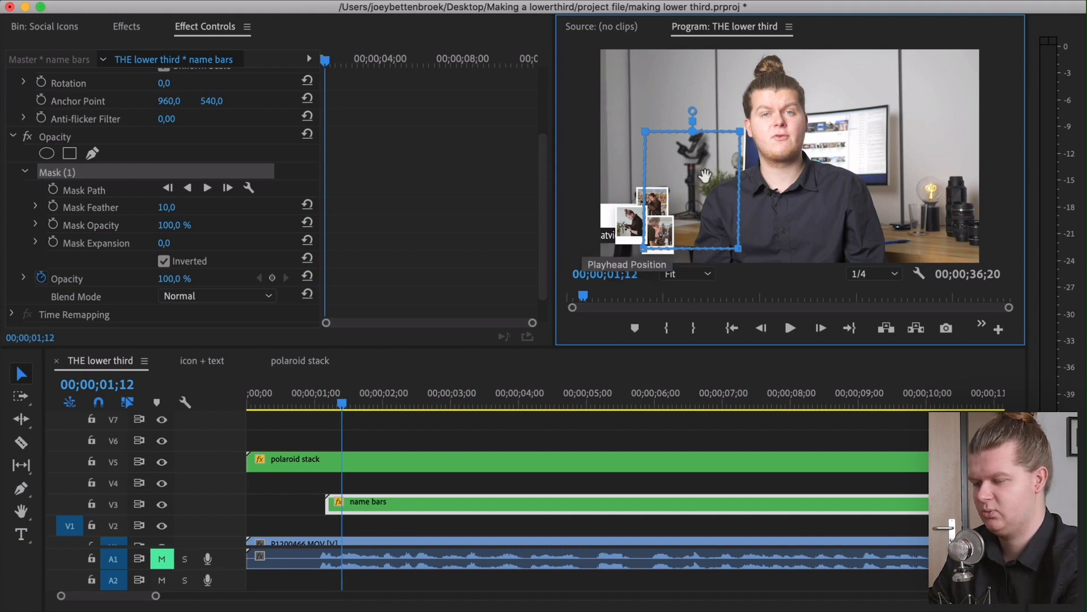
left_click_drag(679, 196, 626, 203)
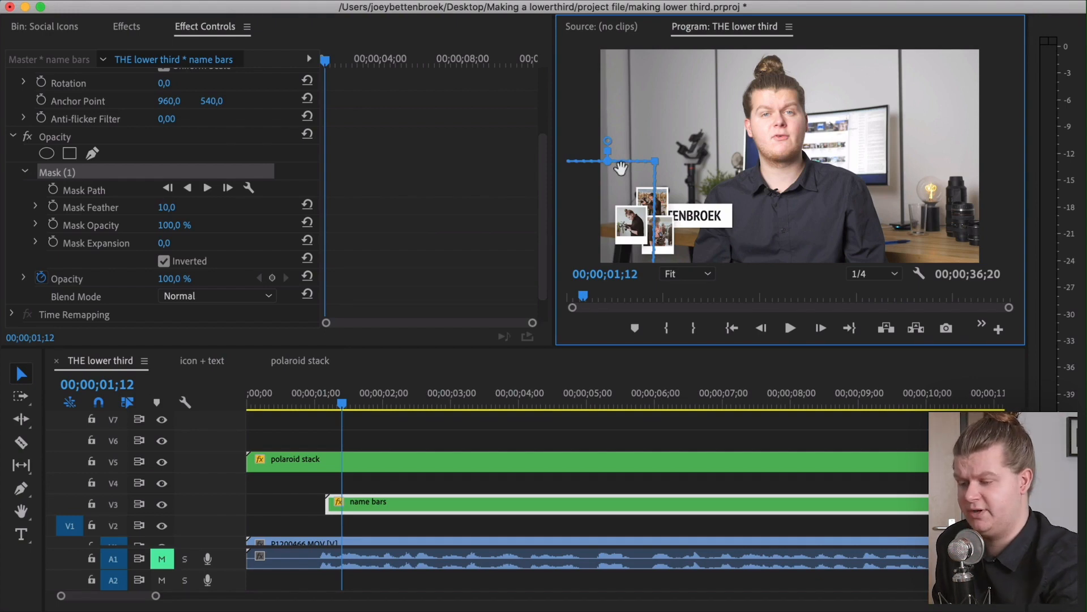
Scrub the playhead forward through the lower third to check the masked name bar reveal
left_click(315, 403)
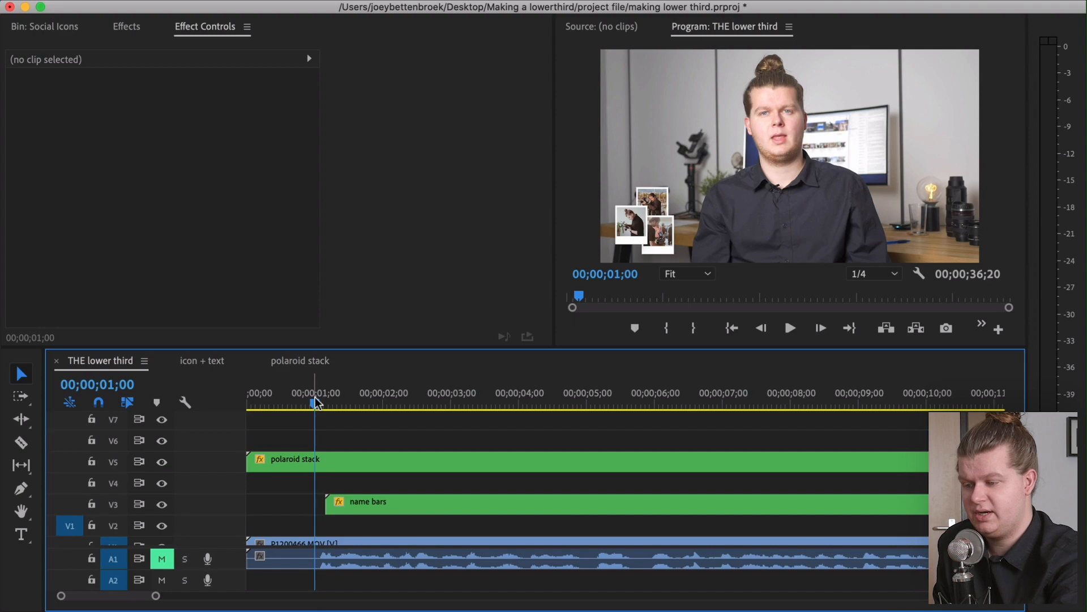
left_click_drag(314, 403, 445, 403)
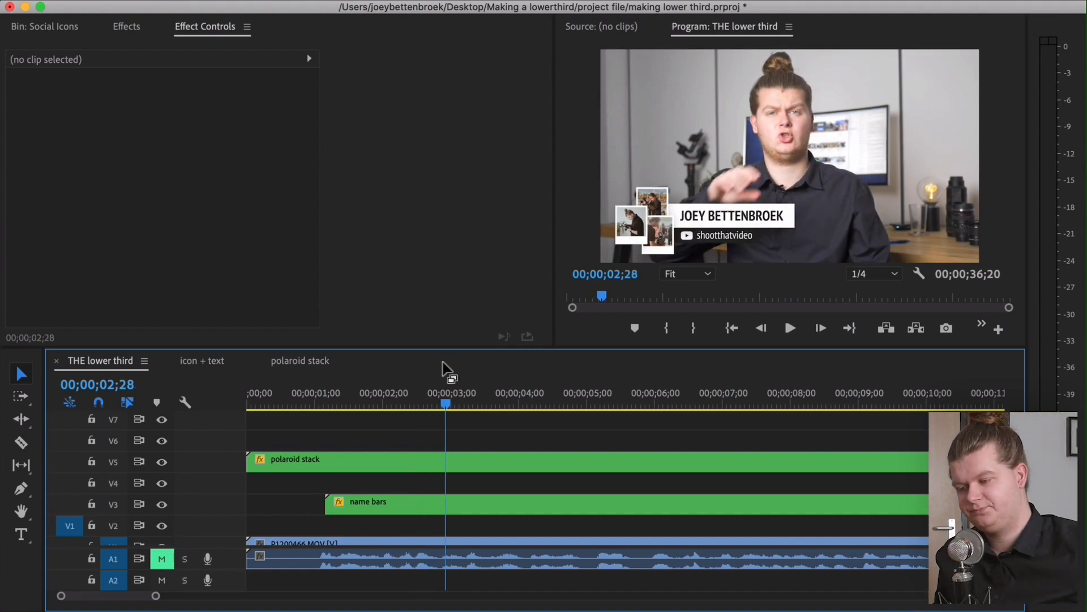